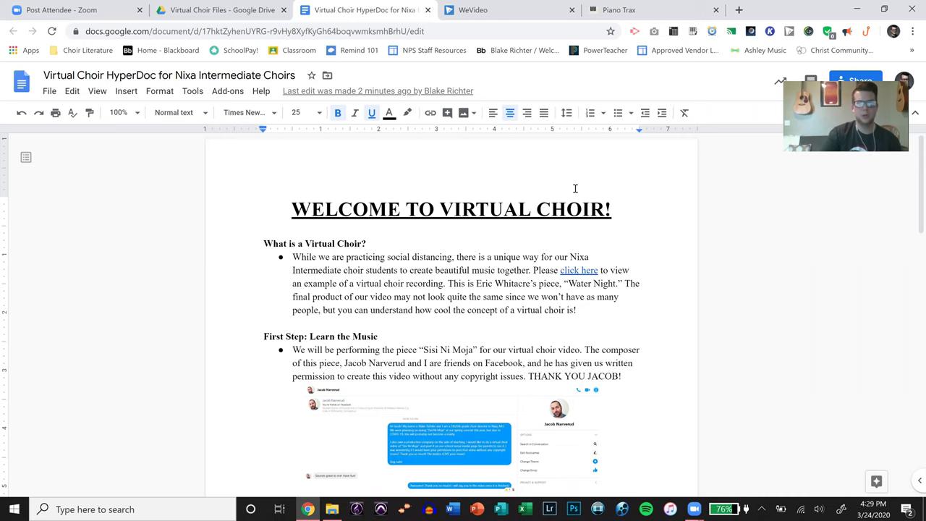
Open the Water Night example choir video in Drive from the doc's link and pause it at 0:14.
scroll(521, 227, "down", 1)
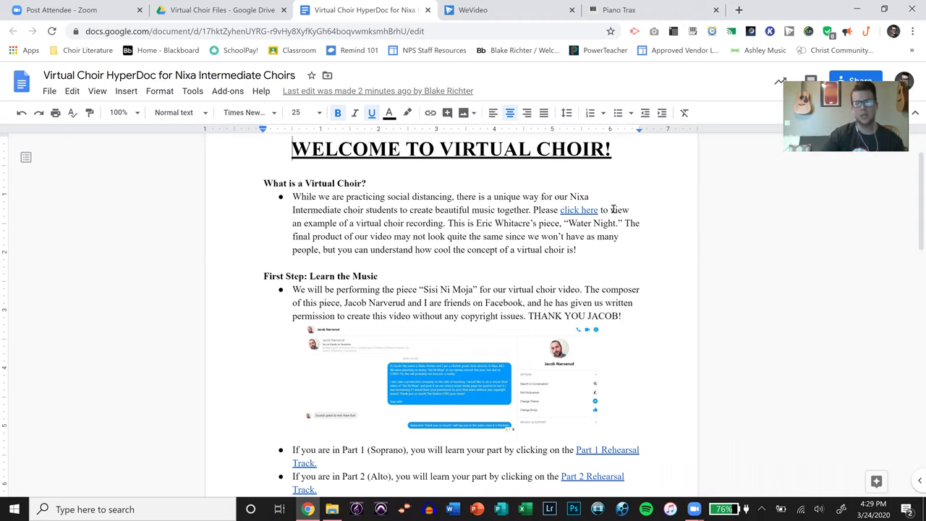
left_click(572, 210)
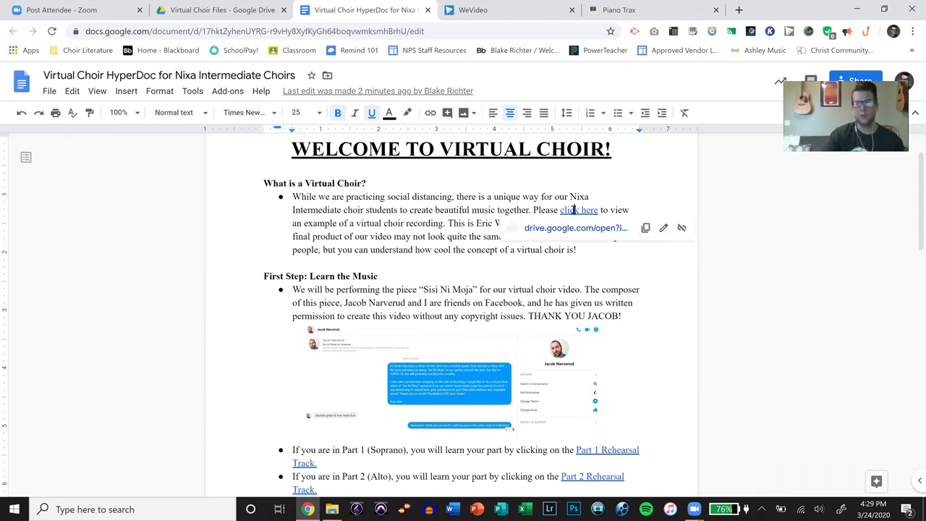
left_click(575, 229)
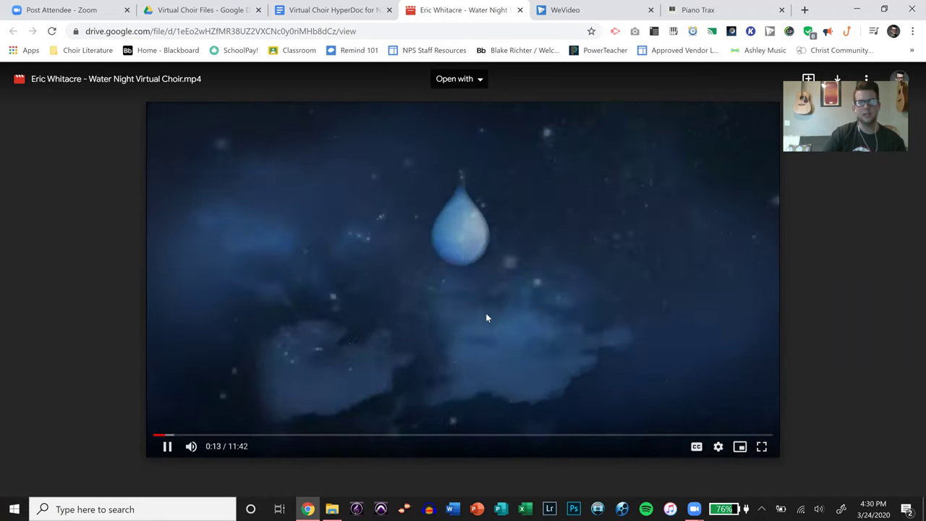
left_click(499, 108)
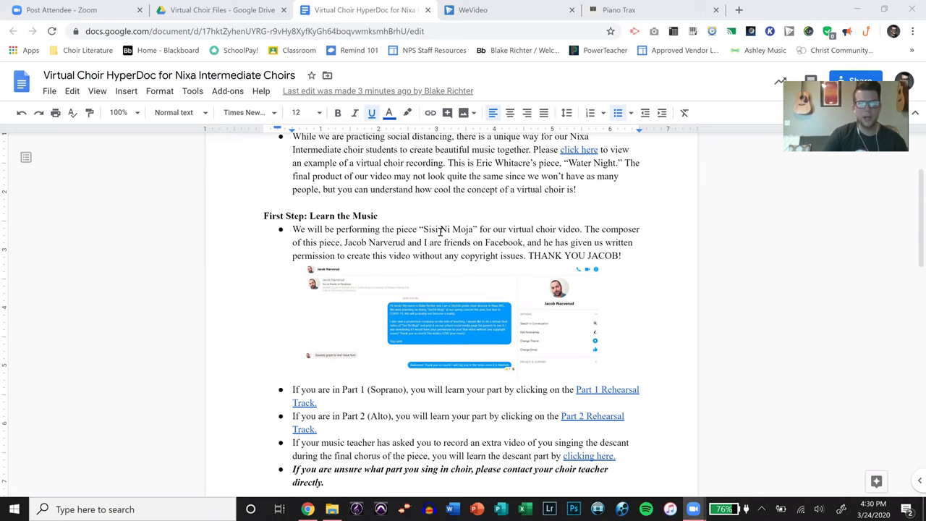
scroll(431, 241, "down", 1)
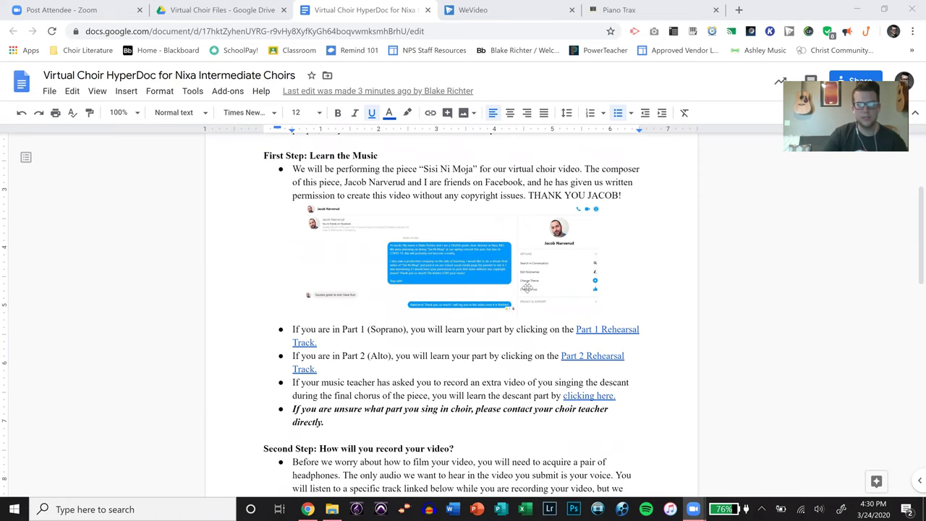
scroll(510, 283, "down", 1)
scroll(391, 278, "down", 1)
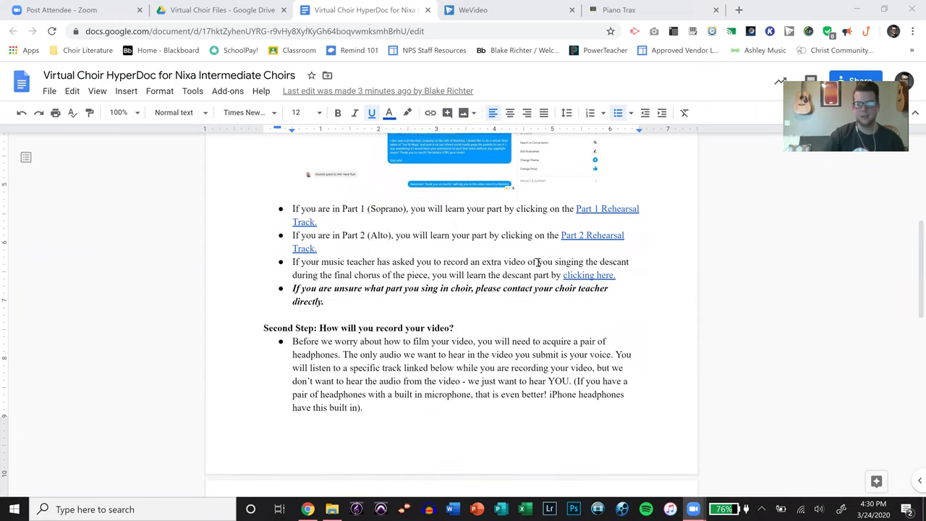
left_click(618, 210)
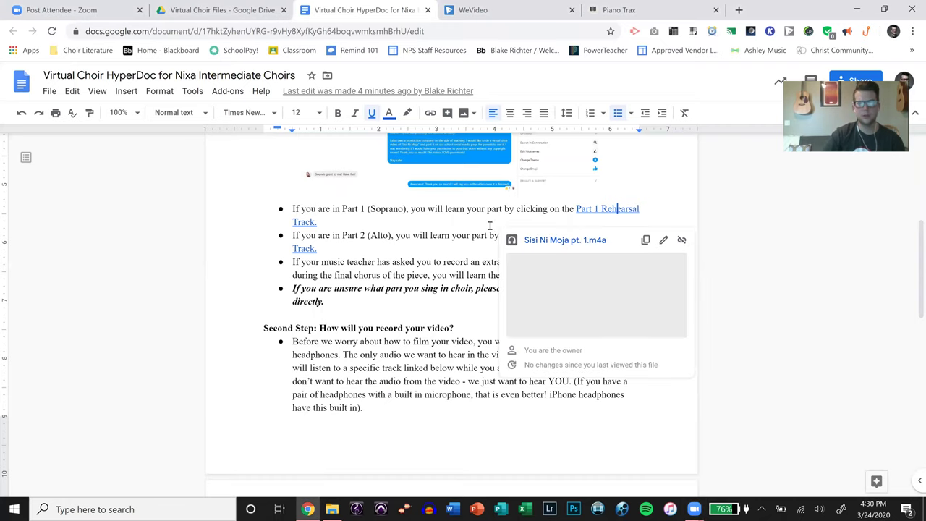
left_click(450, 237)
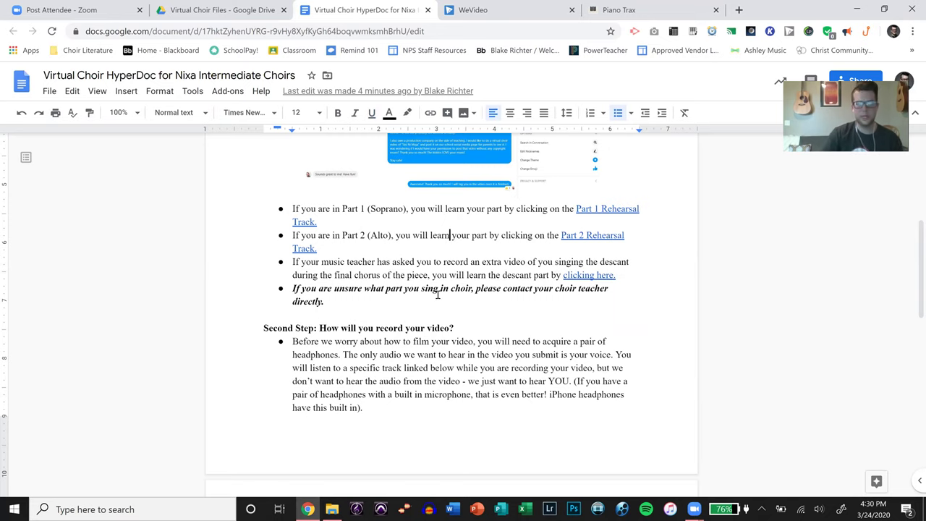
scroll(437, 295, "down", 1)
scroll(437, 294, "down", 3)
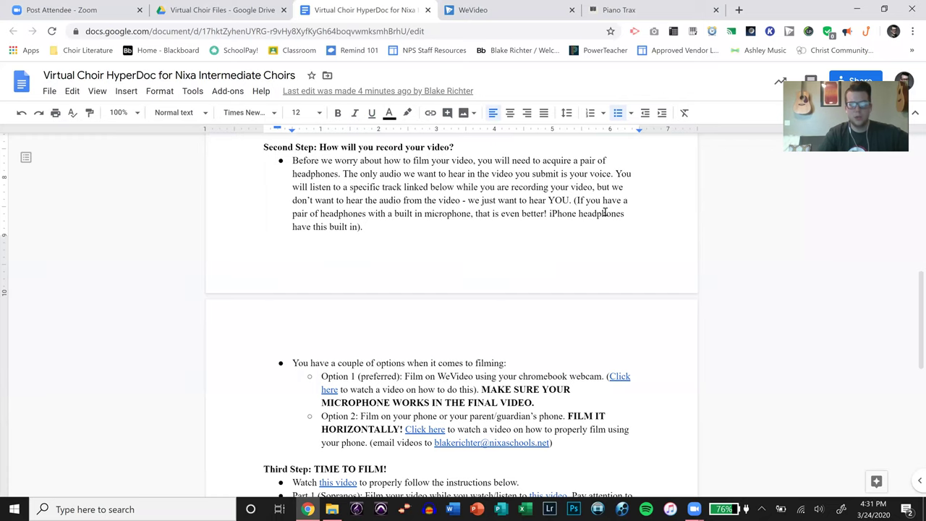
scroll(605, 210, "down", 2)
scroll(526, 231, "up", 2)
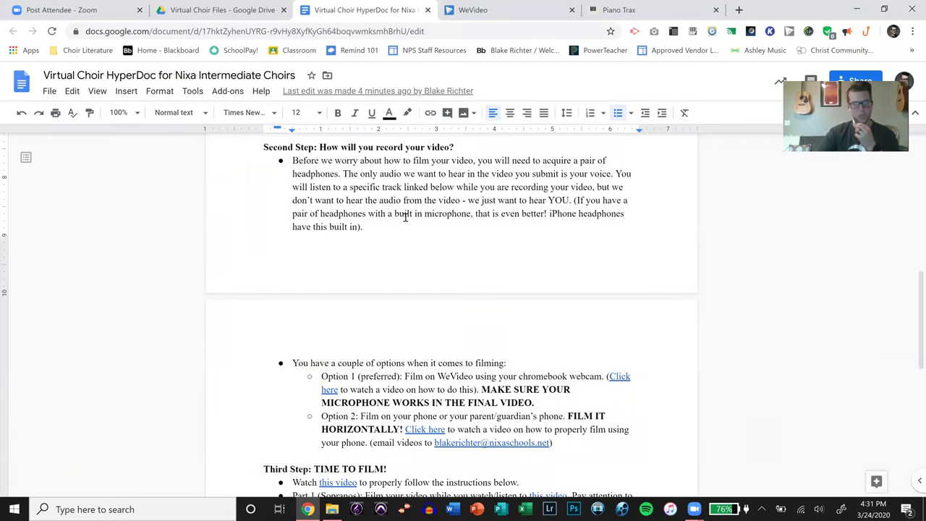
scroll(404, 215, "down", 3)
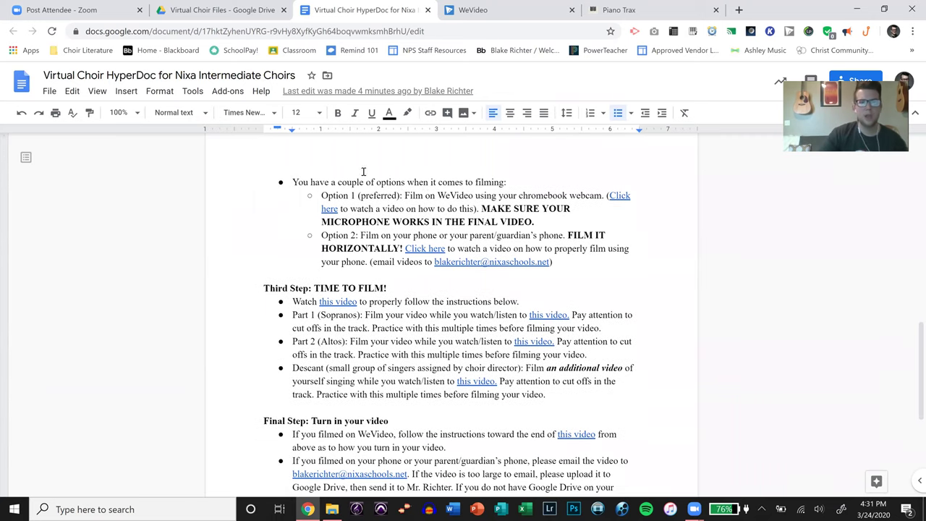
scroll(416, 186, "down", 3)
scroll(421, 190, "up", 4)
scroll(420, 194, "down", 1)
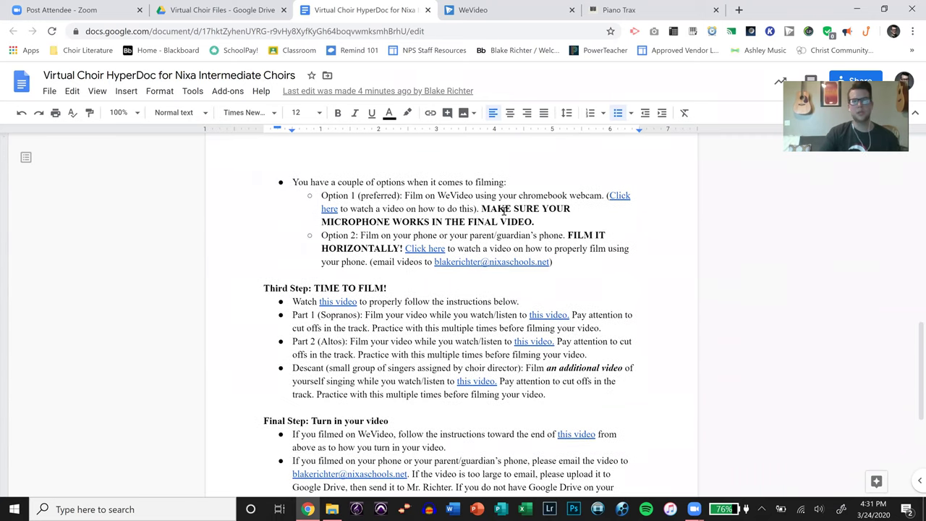
left_click(619, 195)
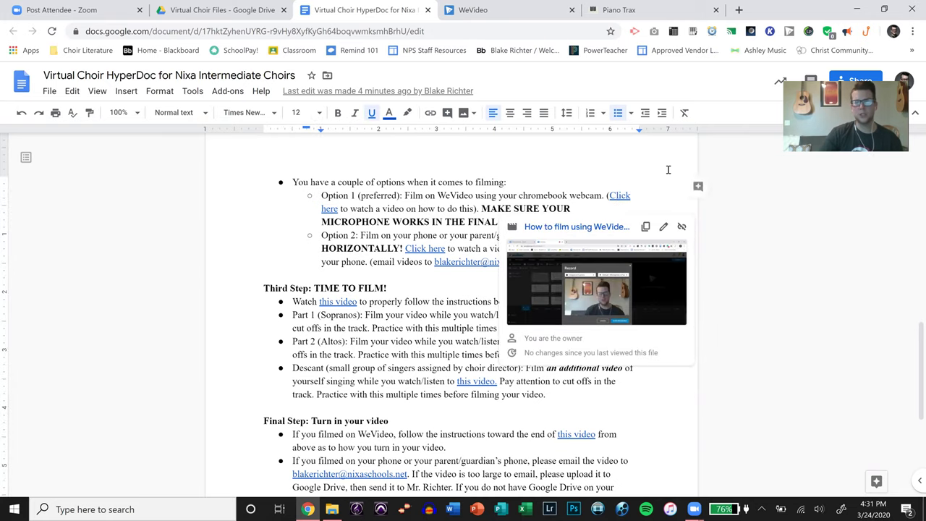
left_click(648, 178)
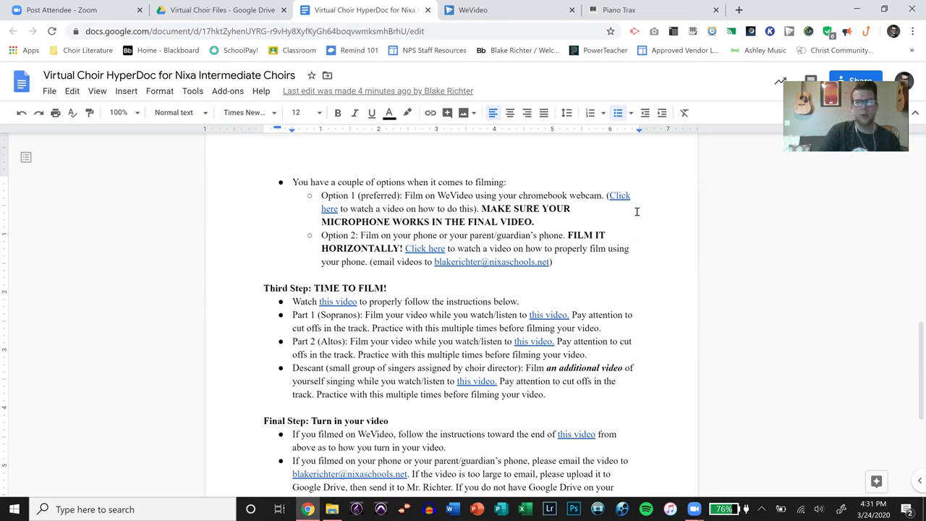
scroll(415, 187, "down", 1)
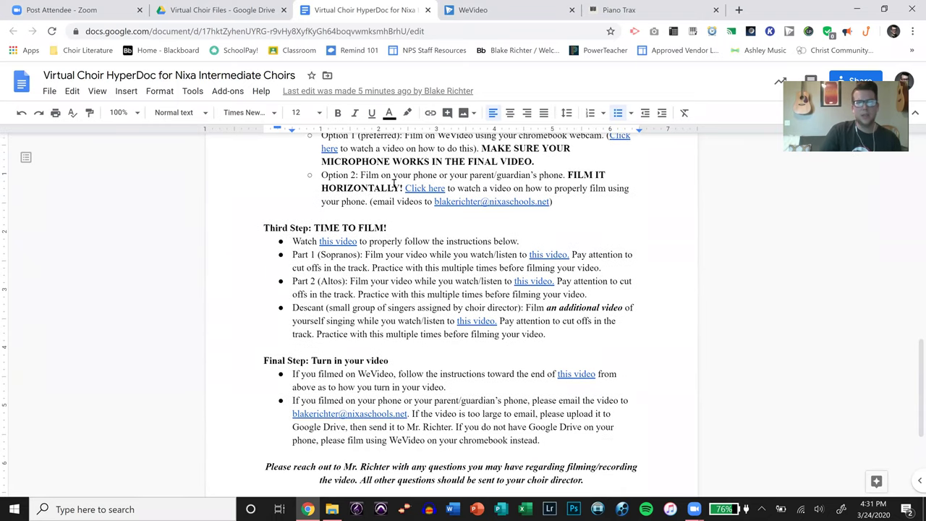
scroll(614, 168, "up", 1)
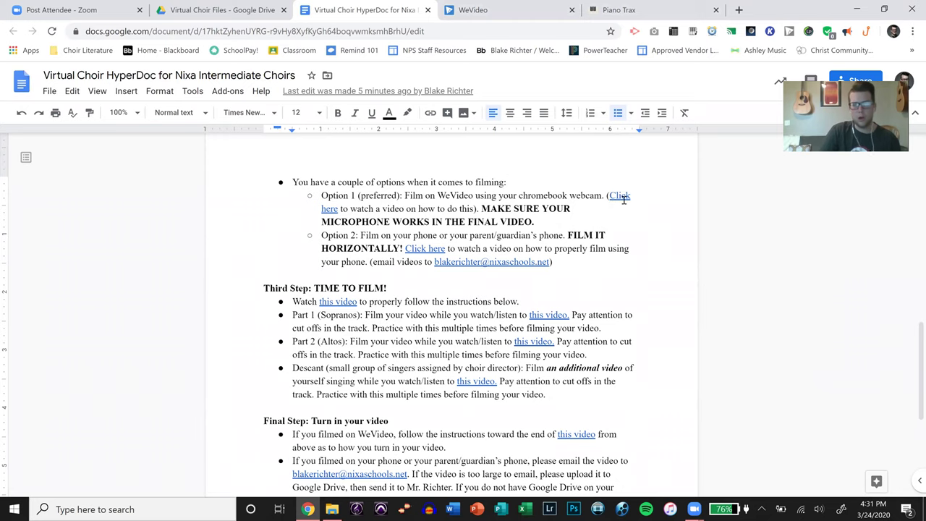
scroll(374, 240, "down", 1)
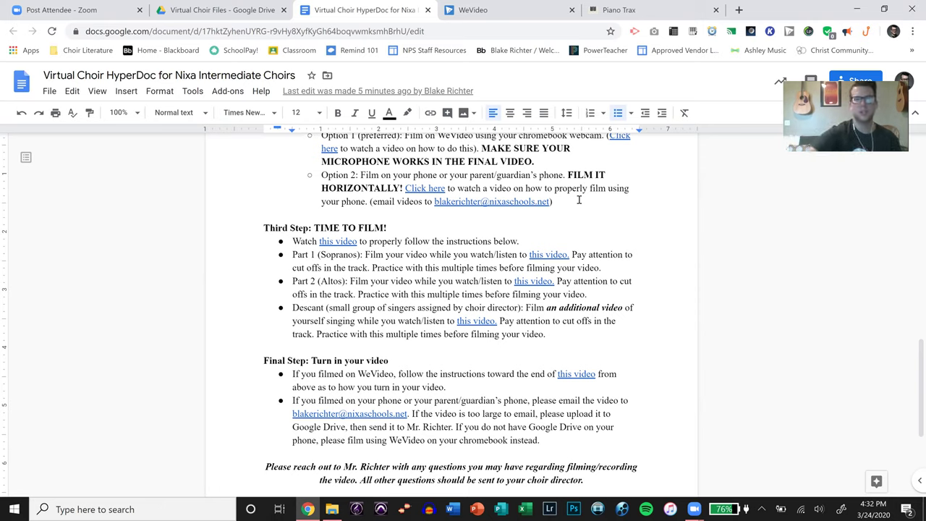
left_click(419, 188)
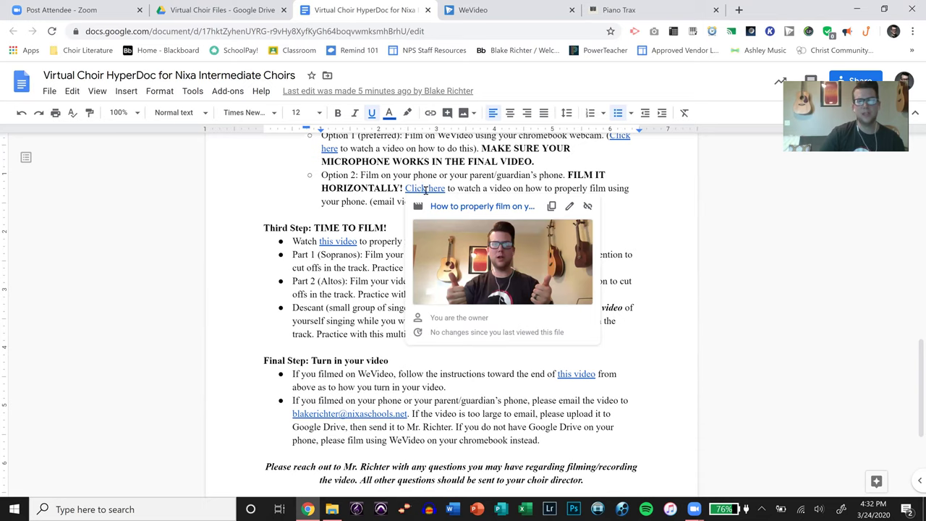
left_click(357, 204)
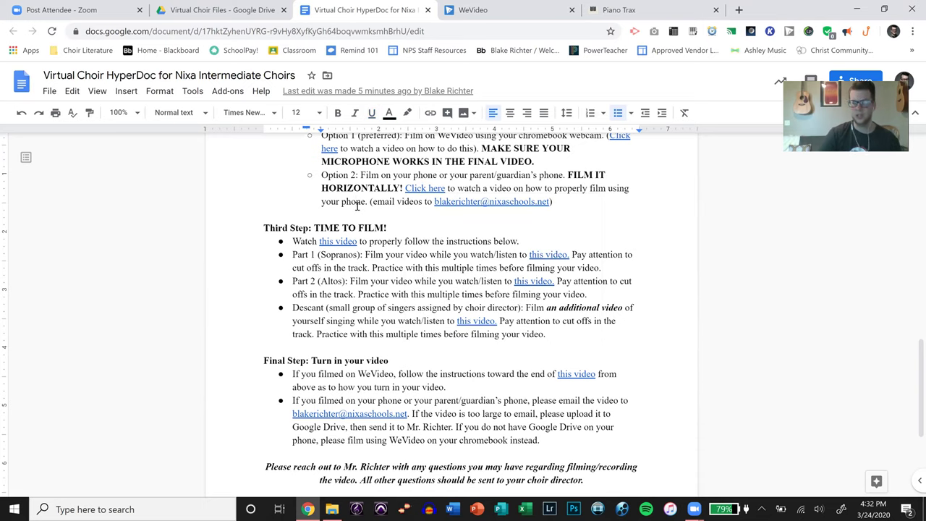
scroll(361, 201, "down", 2)
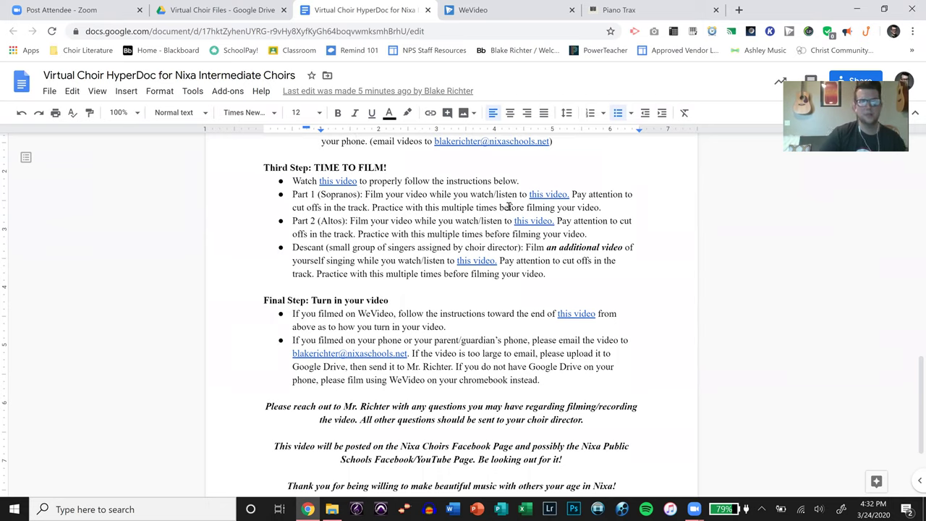
Preview the Third Step video links, identifying Part 1 as 'Sisi Ni Moja Part 1 with Sheet Music.mp4'.
left_click(338, 181)
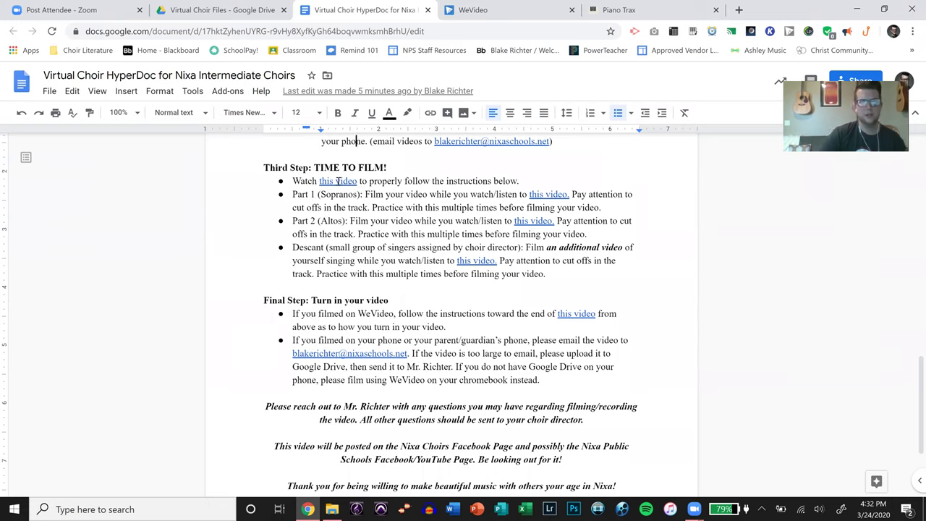
left_click(628, 195)
left_click(324, 195)
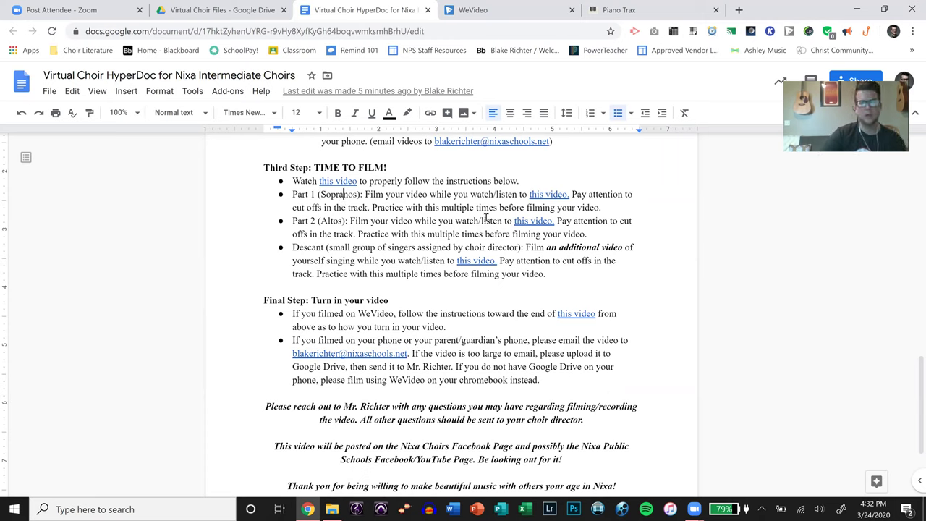
left_click(544, 195)
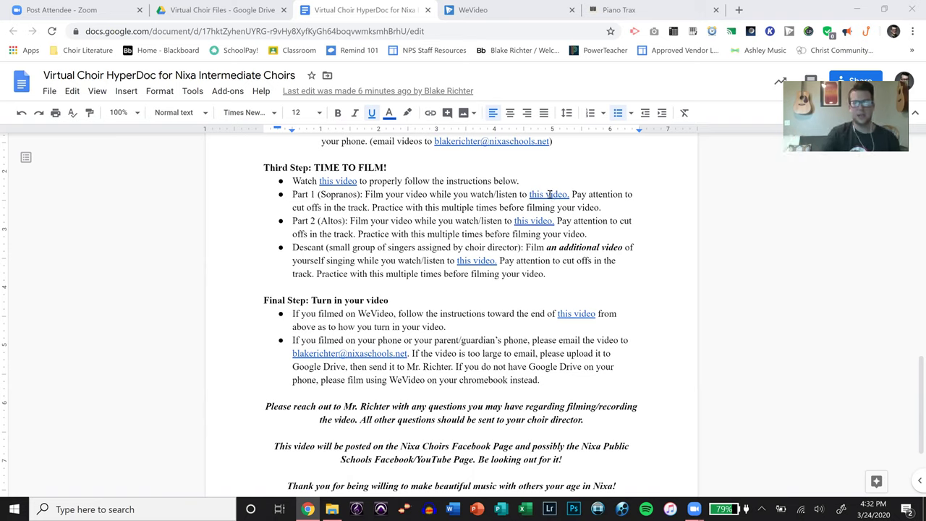
left_click(548, 194)
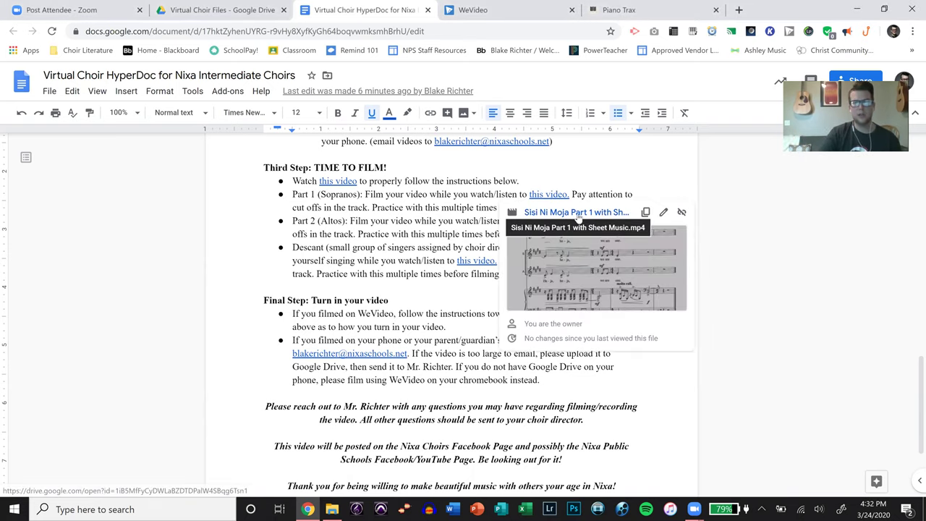
Place Sisi_Ni_Moja_E_track on Audio 1 and sheet-music page 01 on Video 1 at the timeline start.
left_click(557, 21)
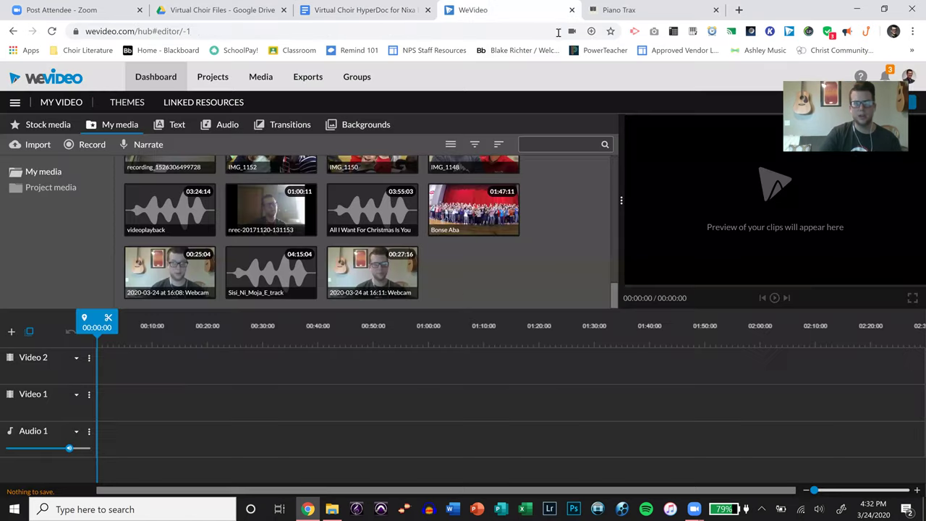
scroll(443, 257, "up", 5)
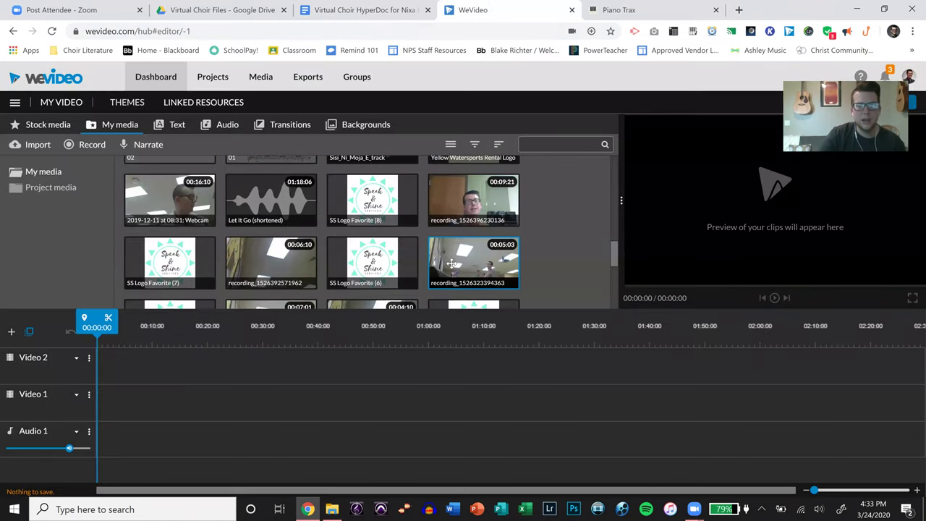
scroll(329, 275, "down", 8)
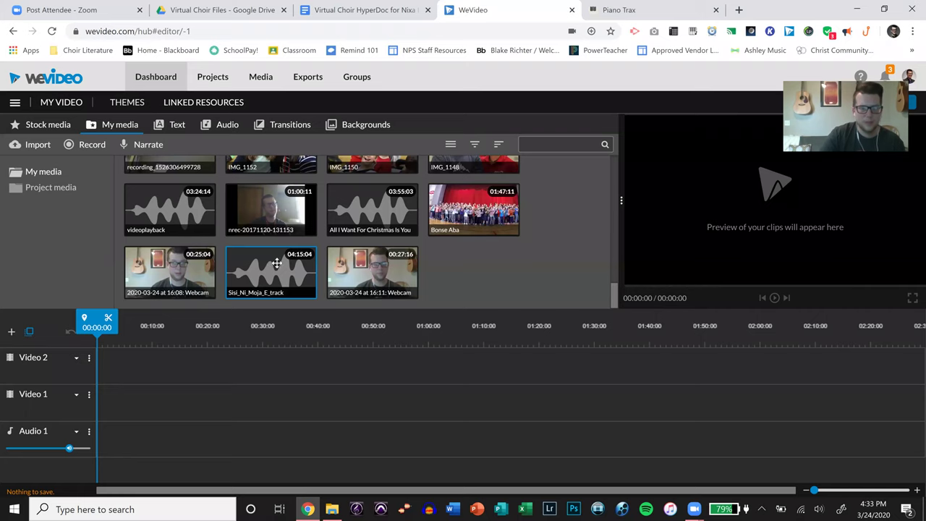
left_click(288, 275)
left_click_drag(288, 276, 97, 432)
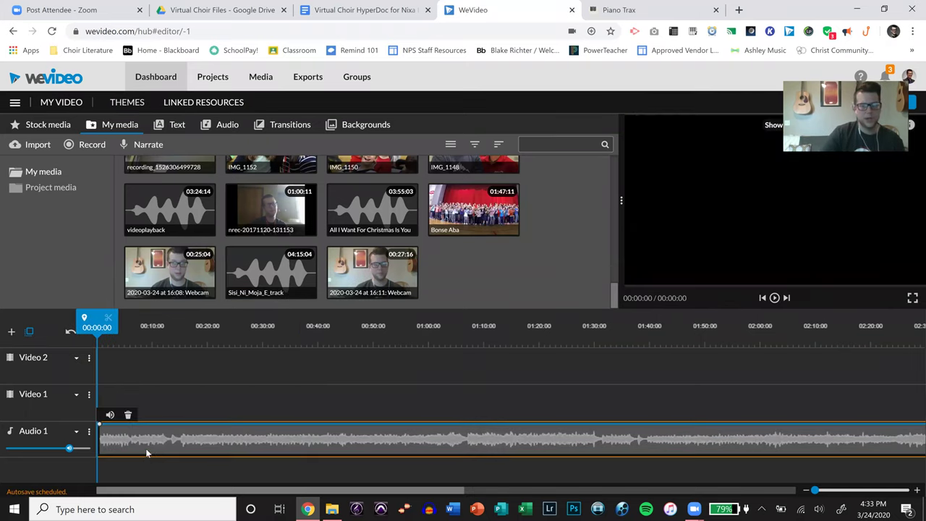
left_click_drag(613, 295, 618, 241)
left_click_drag(262, 242, 394, 402)
Play the page 01 sheet-music clip from the beginning and pause at 00:12:00.
left_click(116, 405)
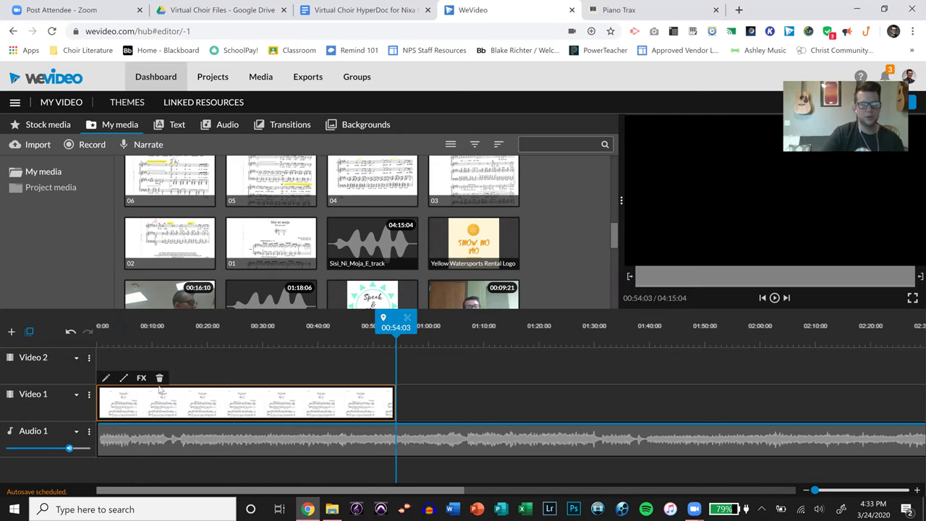
left_click(762, 297)
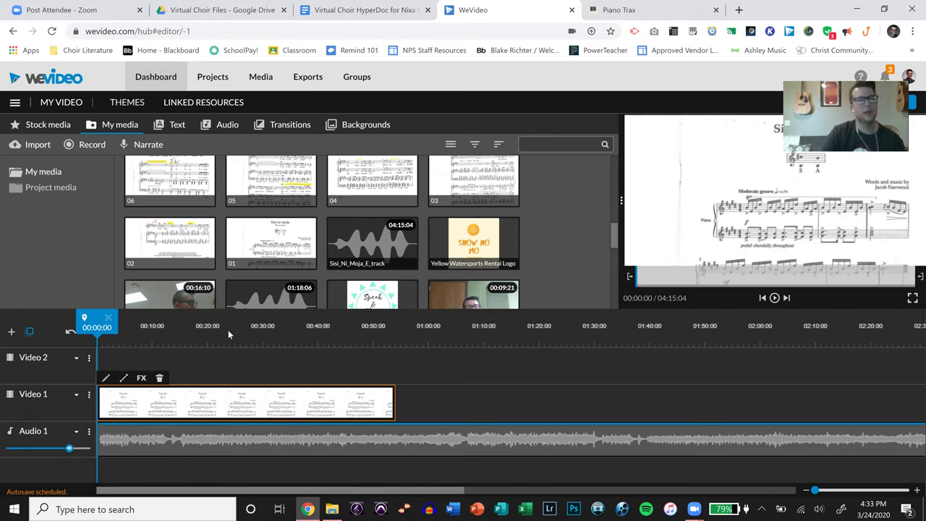
left_click(158, 344)
key("space")
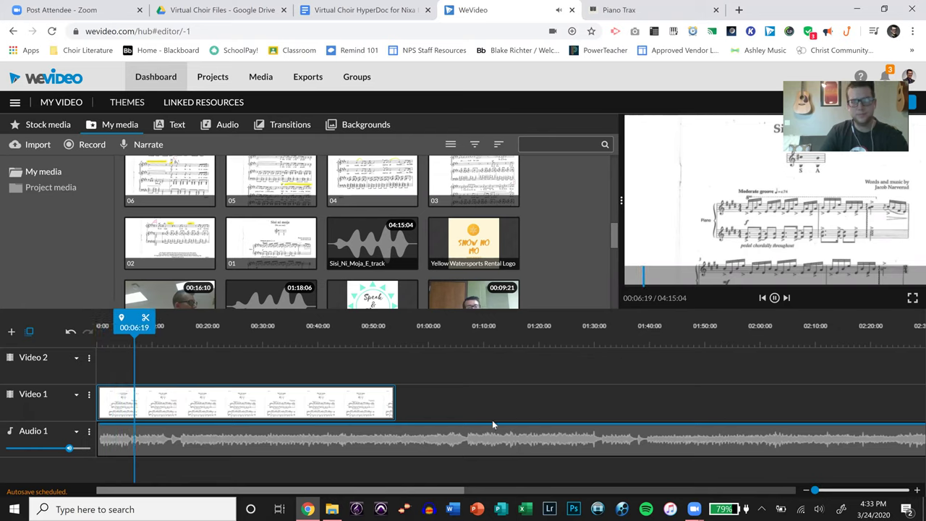
left_click(562, 394)
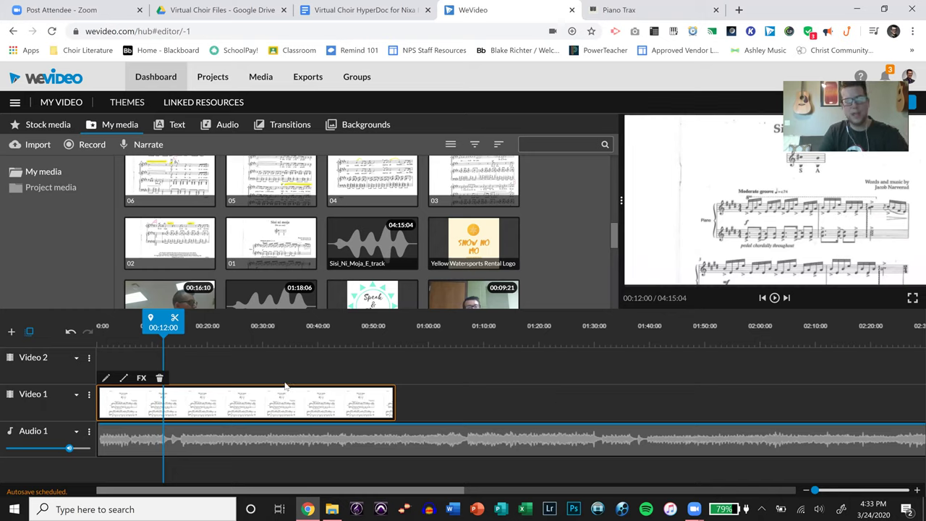
Split page 01 at 00:12:00 and delete the leftover piece.
key("s")
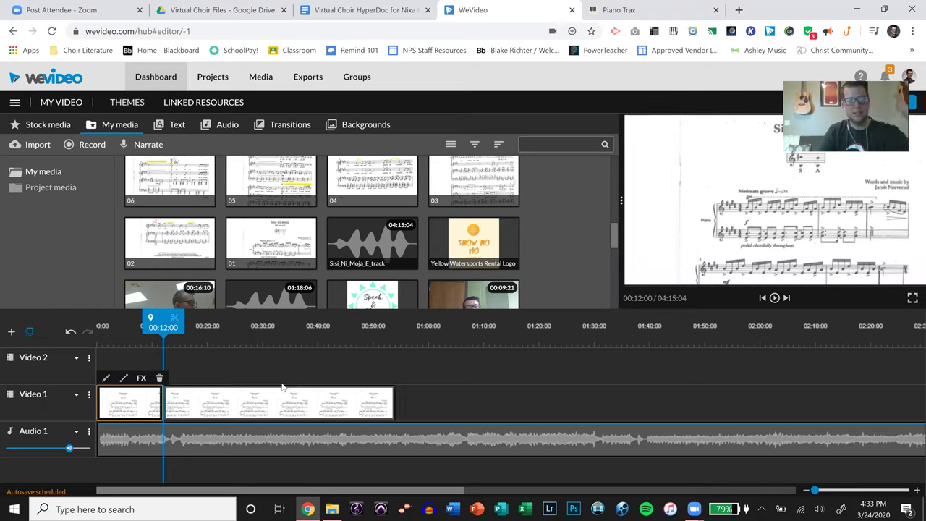
left_click(194, 412)
left_click(226, 378)
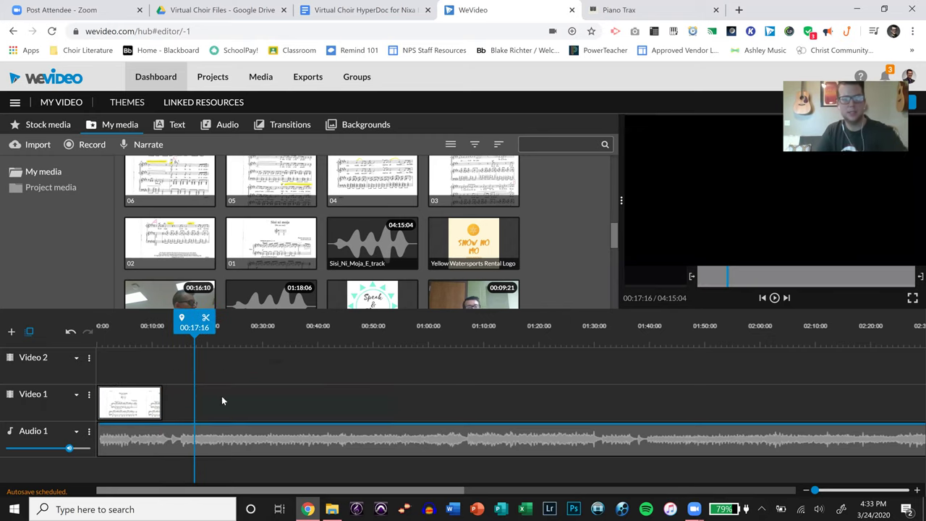
Add sheet-music page 02 after page 01, trimmed to end at 00:21:02.
left_click_drag(169, 253, 197, 404)
left_click(181, 336)
key("space")
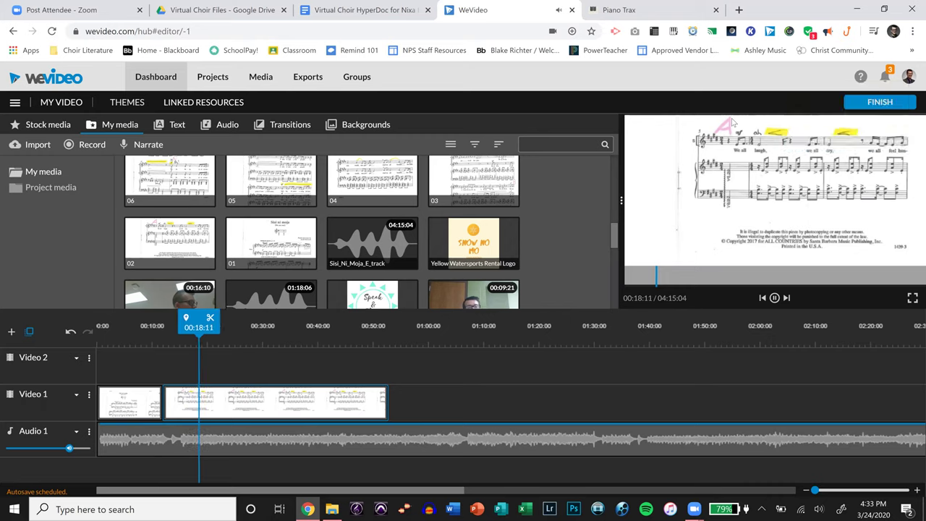
key("space")
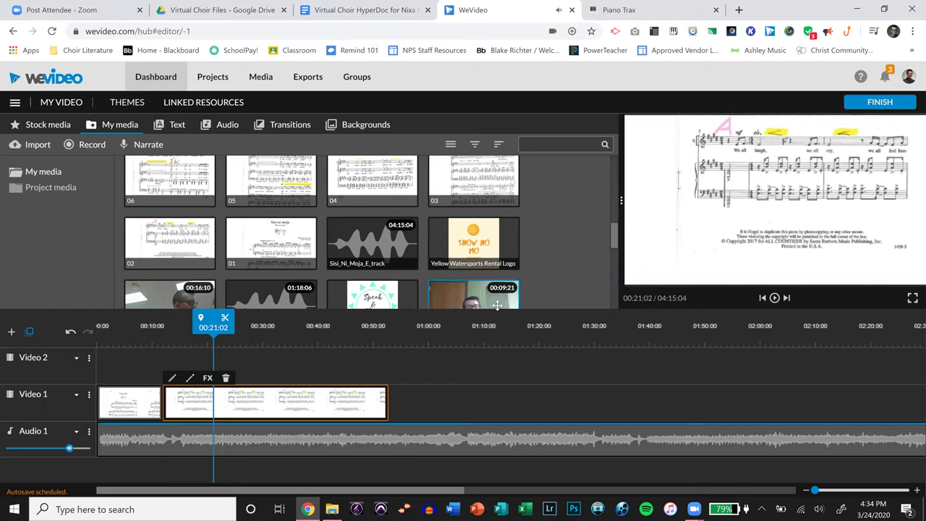
key("s")
left_click(321, 399)
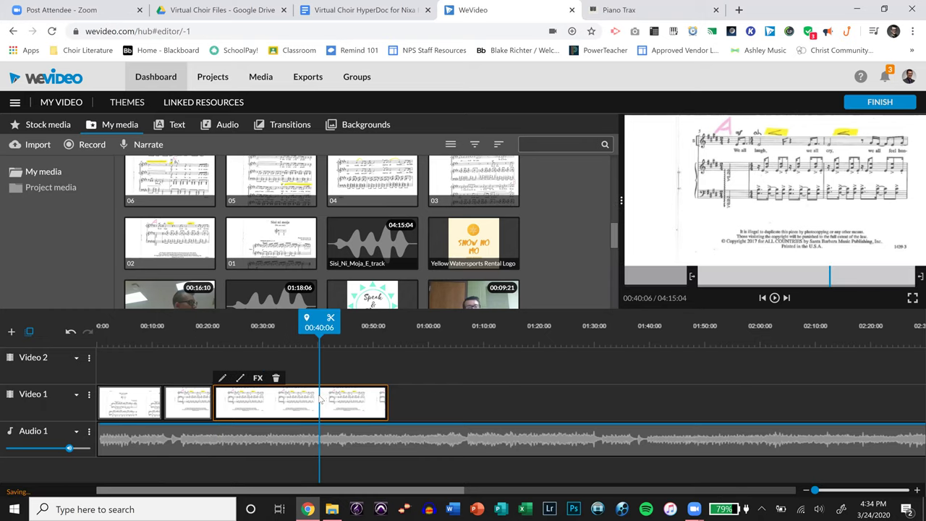
key("Delete")
Add a lengthened sheet-music page 03 after page 02, then return to the HyperDoc.
left_click_drag(470, 189, 393, 398)
left_click(229, 329)
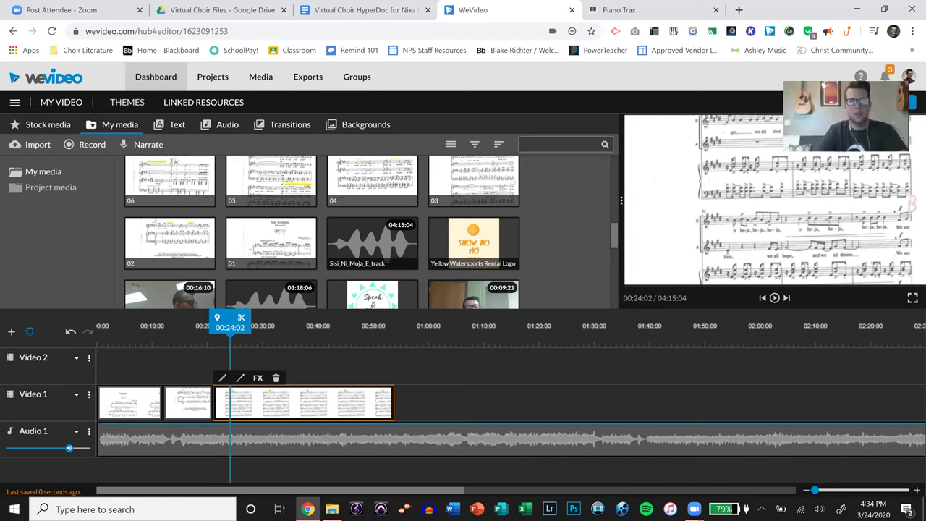
left_click(335, 18)
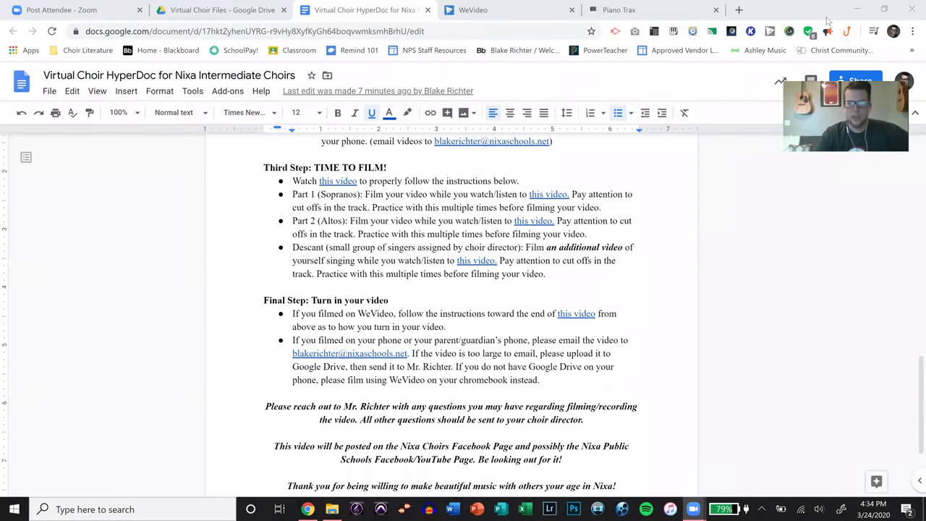
Open the Part 1 (Sopranos) link, 'Sisi Ni Moja Part 1 with Sheet Music.mp4', in Drive.
left_click(547, 196)
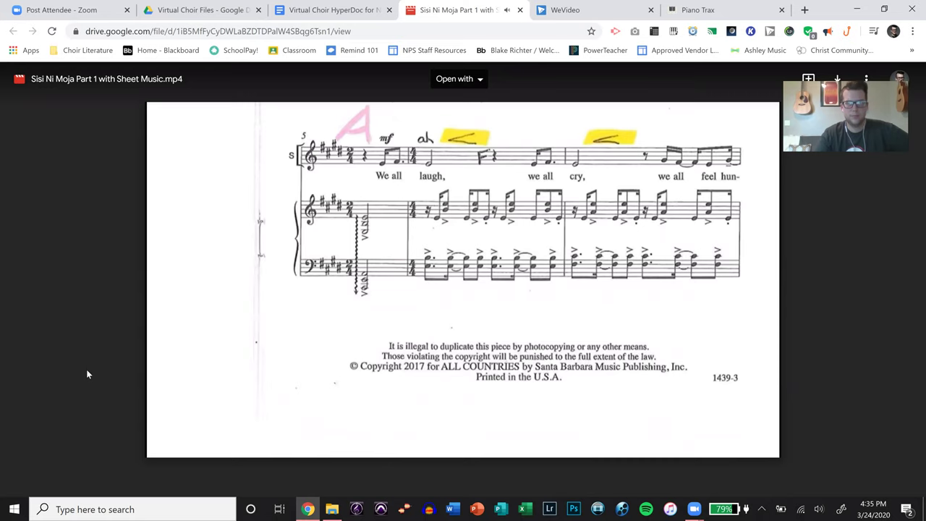
Pause the Sisi Ni Moja Part 1 video at 0:19 on the measure-5 'We all laugh' page.
mouse_move(278, 296)
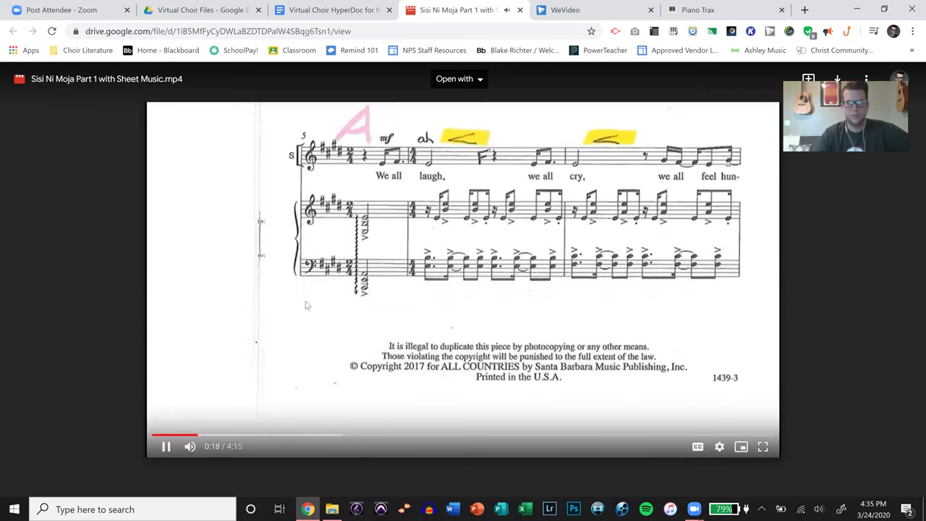
left_click(306, 303)
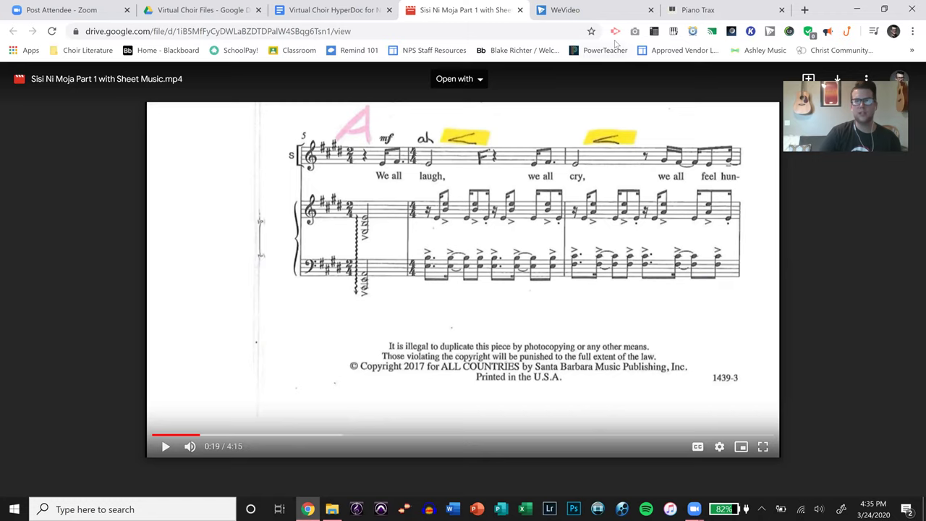
Open the pianotrax.com homepage with its song search and browse it briefly.
left_click(571, 10)
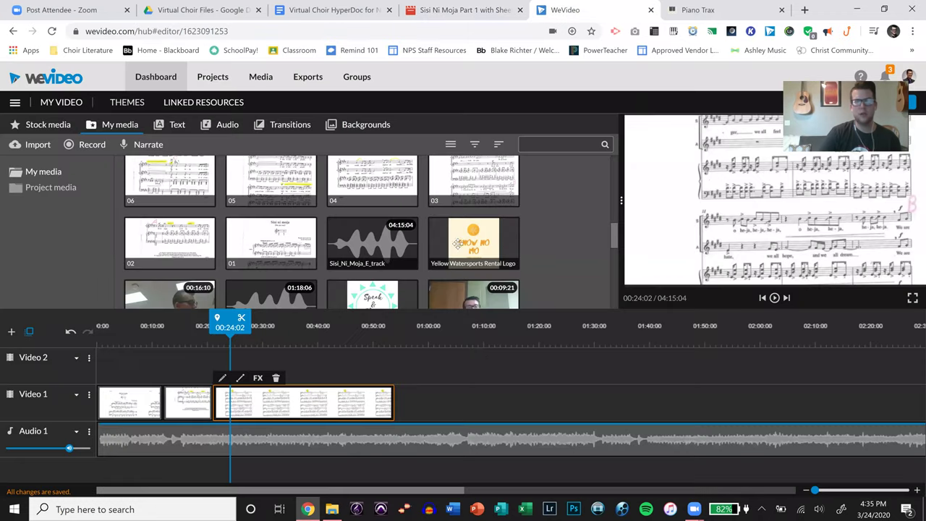
left_click(724, 10)
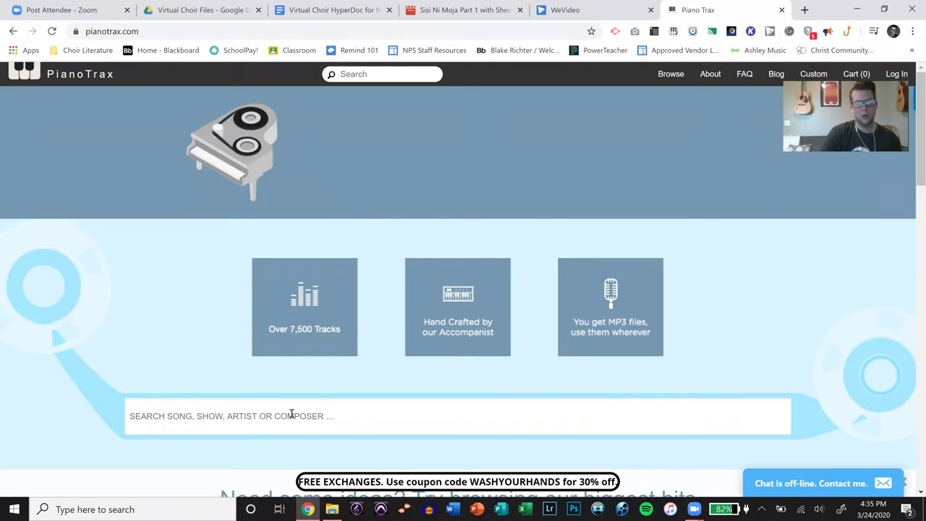
scroll(304, 391, "down", 1)
scroll(352, 369, "up", 1)
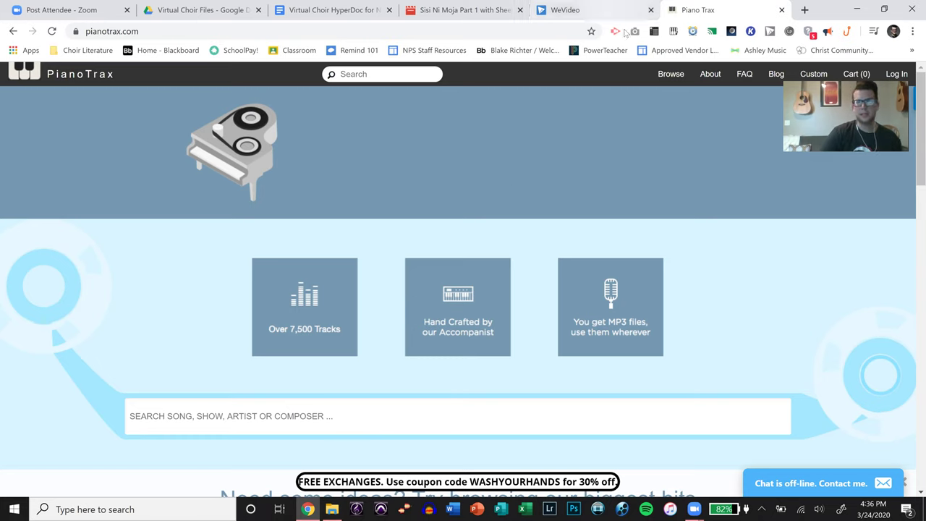
Back in WeVideo, play the audio past the sheet-music pages and stop at 00:57:12.
left_click(565, 10)
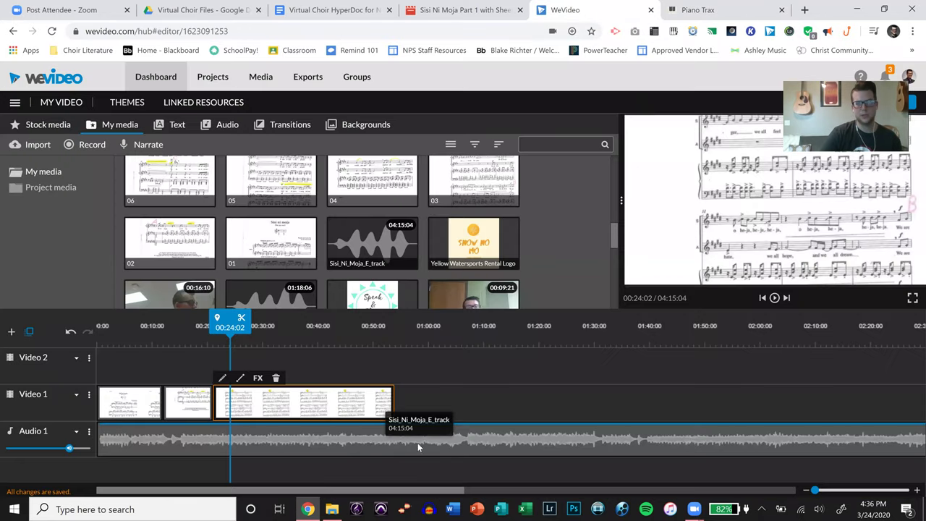
left_click(402, 337)
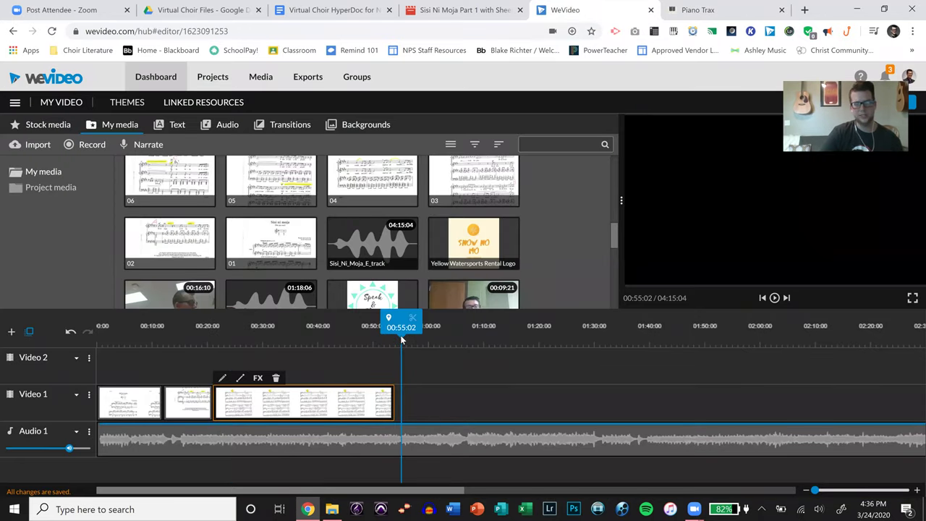
key("space")
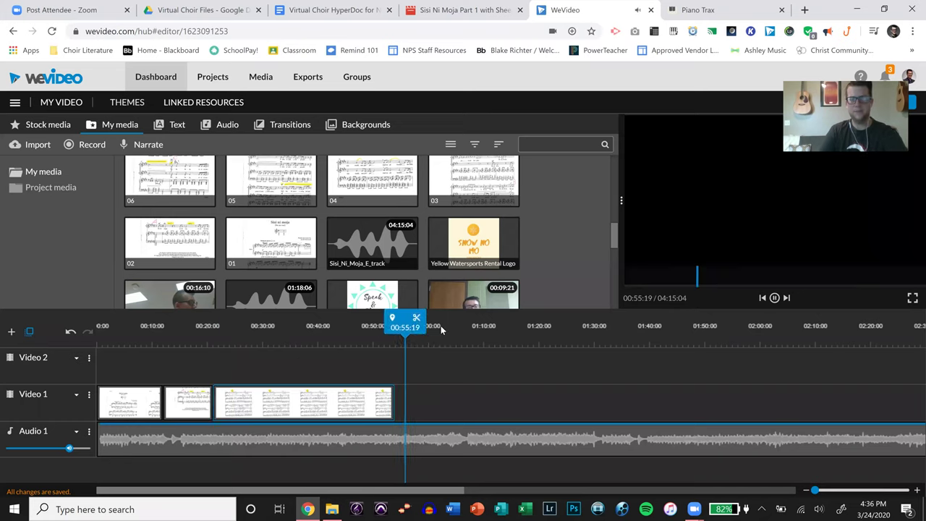
left_click(333, 403)
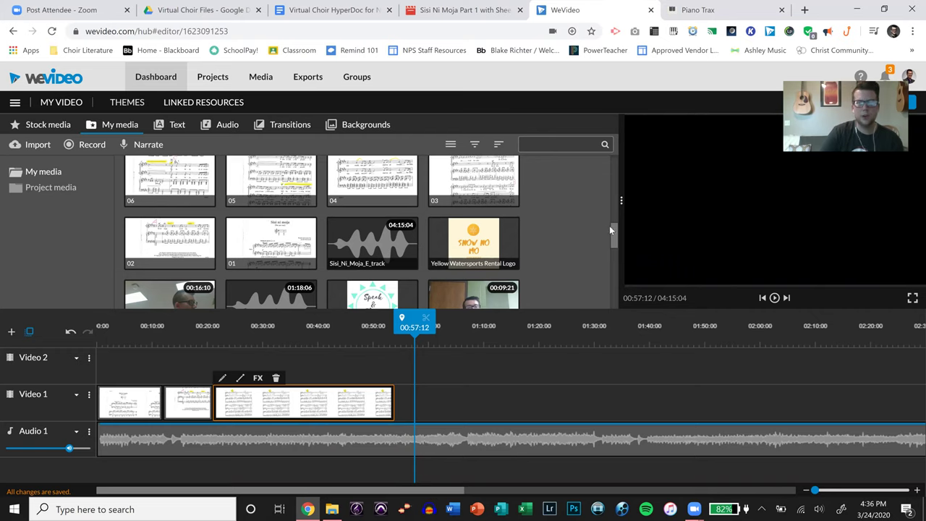
left_click_drag(615, 236, 627, 302)
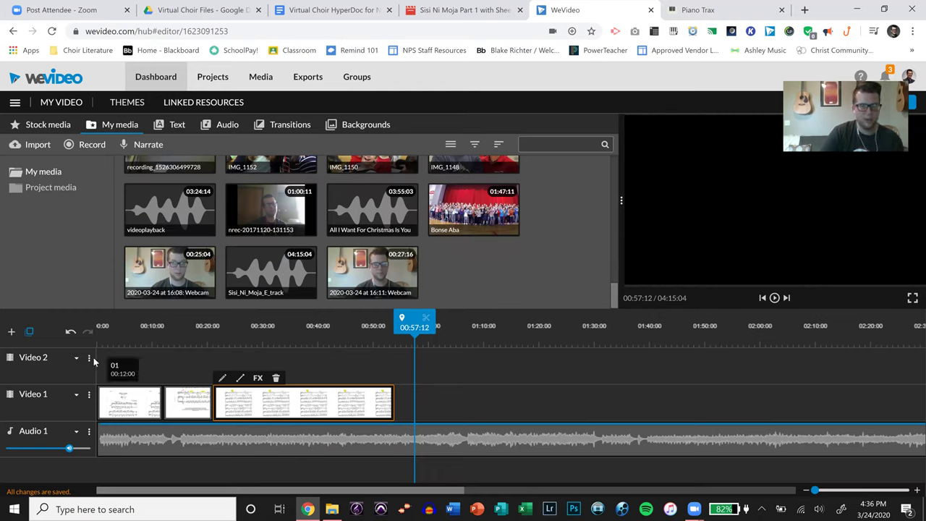
Add a new audio track named 'Sopranos' below Audio 1.
left_click(12, 333)
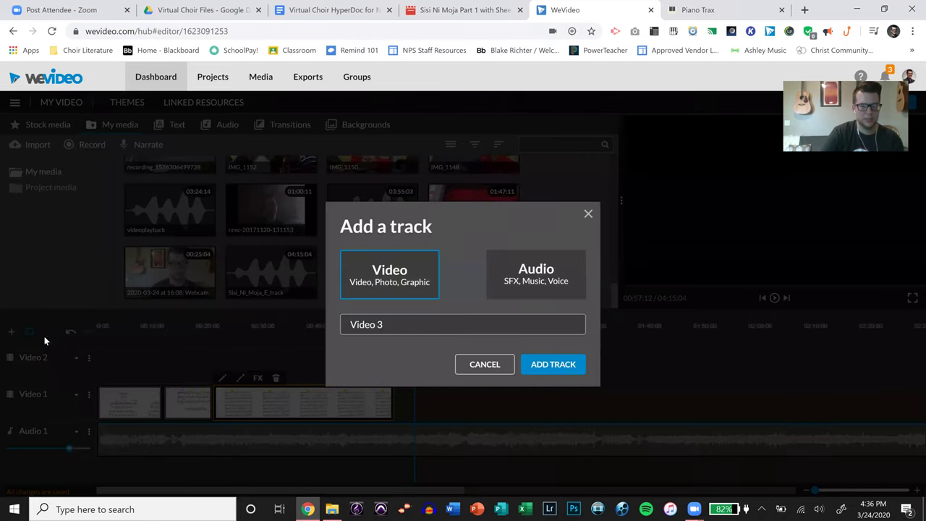
left_click(547, 280)
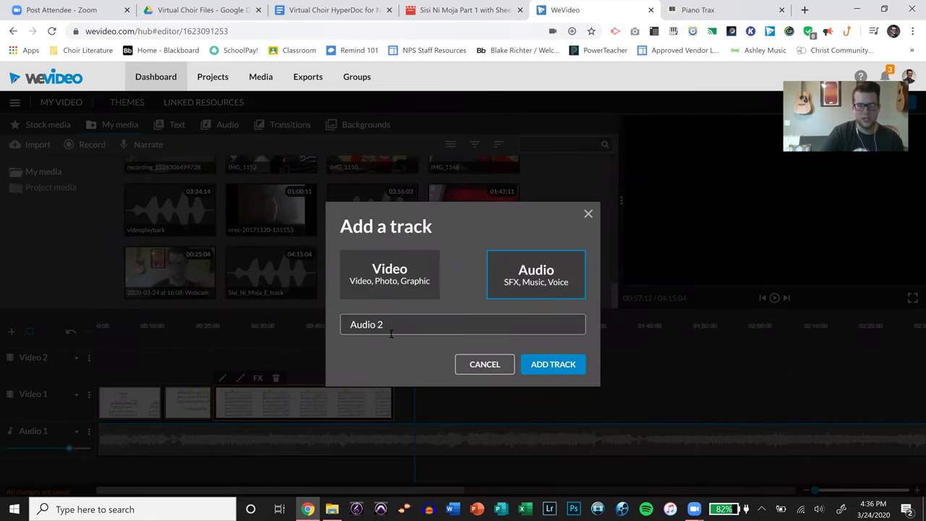
left_click_drag(390, 334, 298, 329)
type("Sopranos")
key("Return")
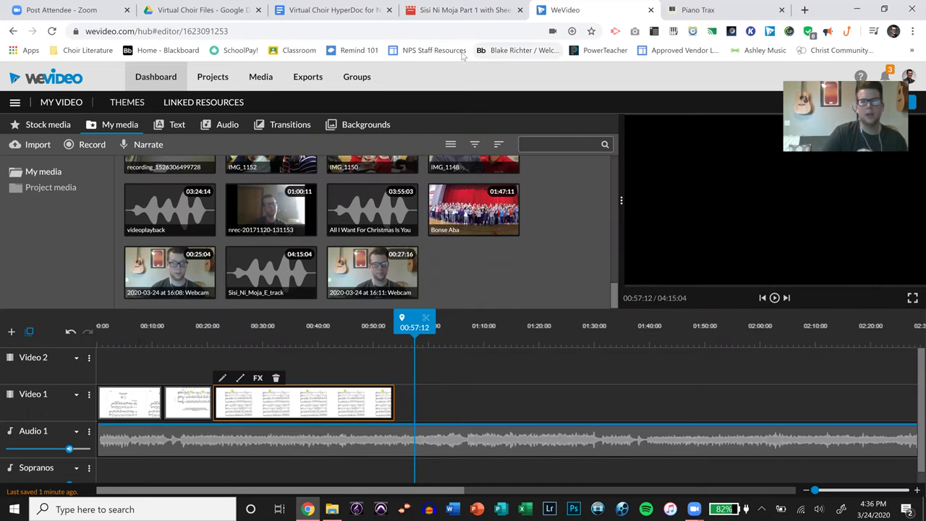
Skim the Virtual Choir HyperDoc, then go back to the WeVideo project with its Sopranos track.
left_click(332, 10)
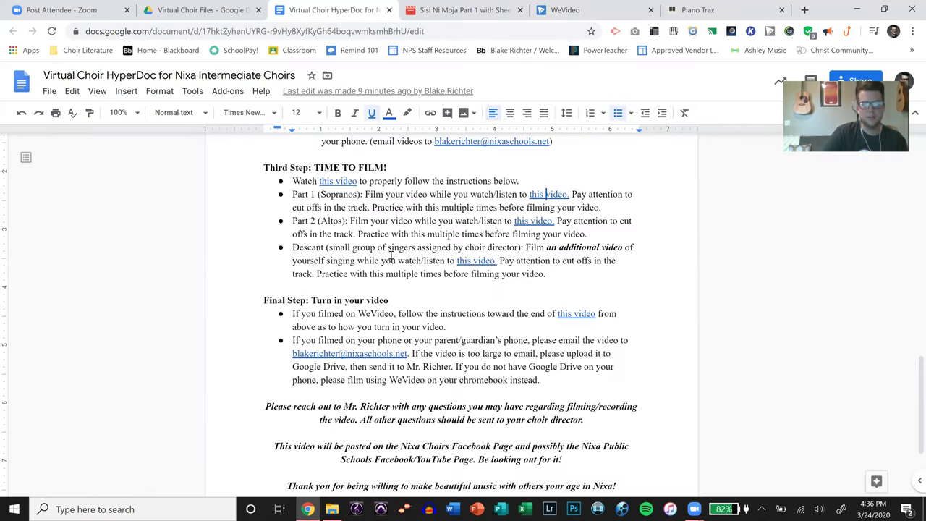
scroll(391, 257, "down", 3)
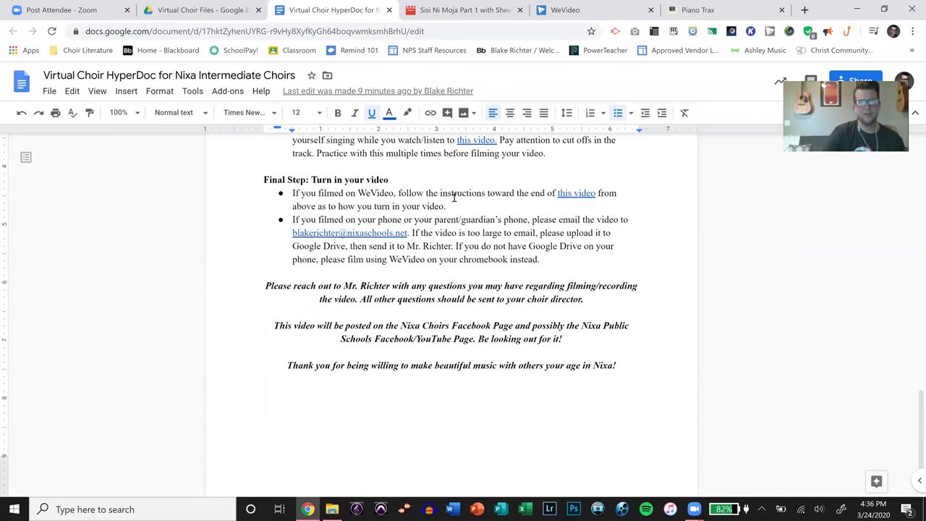
scroll(454, 197, "up", 2)
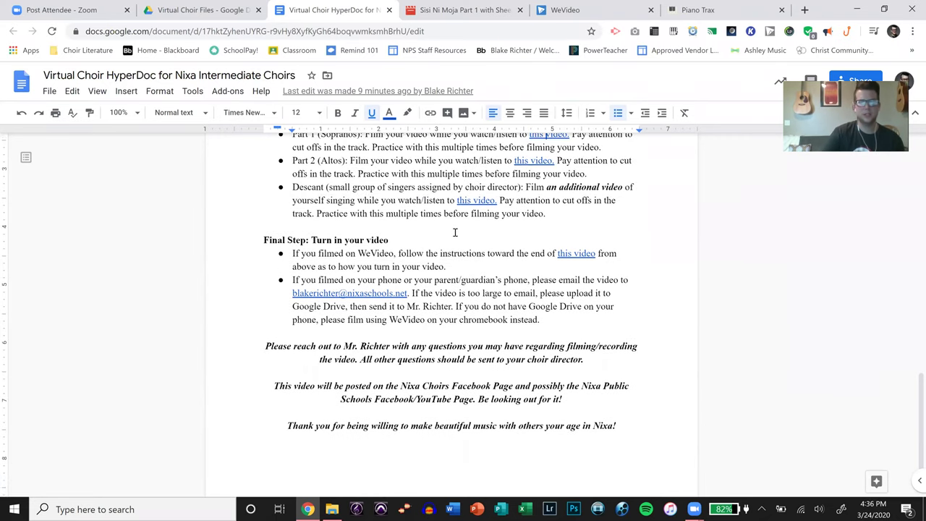
scroll(458, 231, "down", 2)
scroll(505, 220, "up", 2)
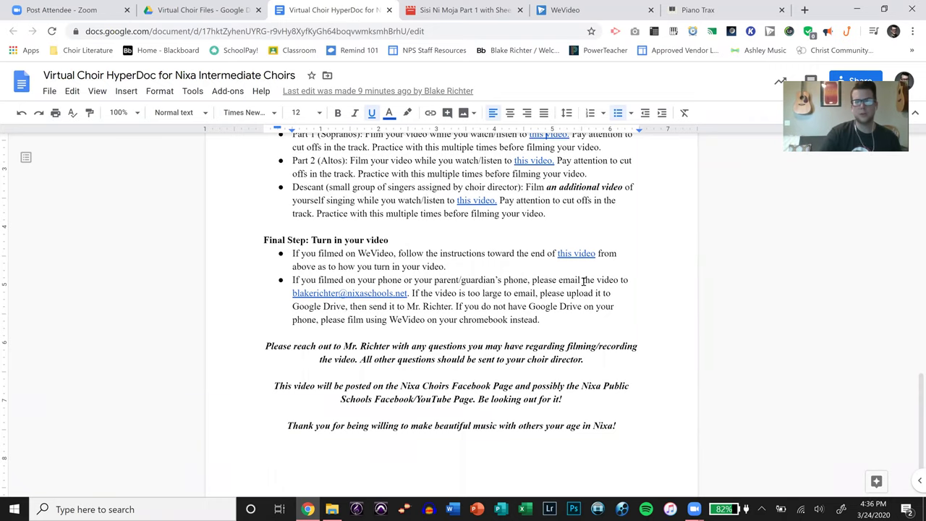
left_click(593, 10)
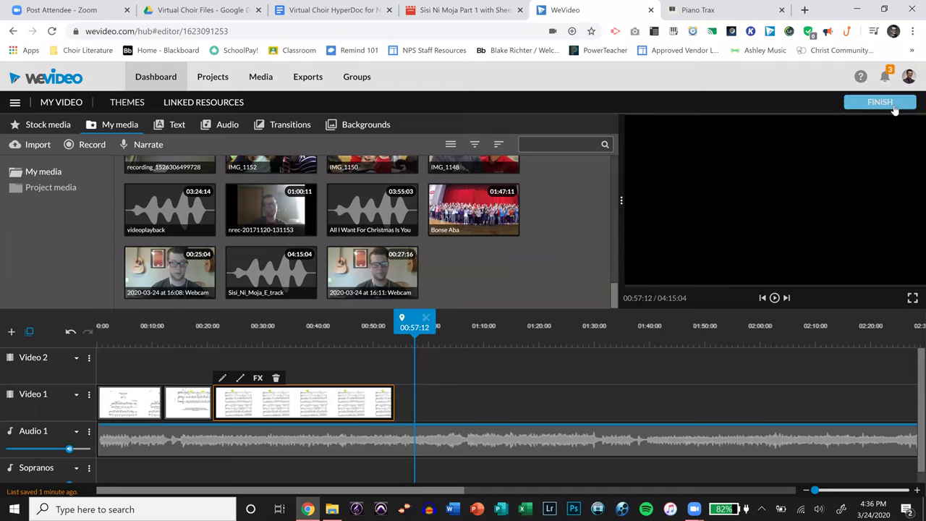
Leave the WeVideo project open and return to the Virtual Choir HyperDoc's turn-in instructions.
left_click(895, 108)
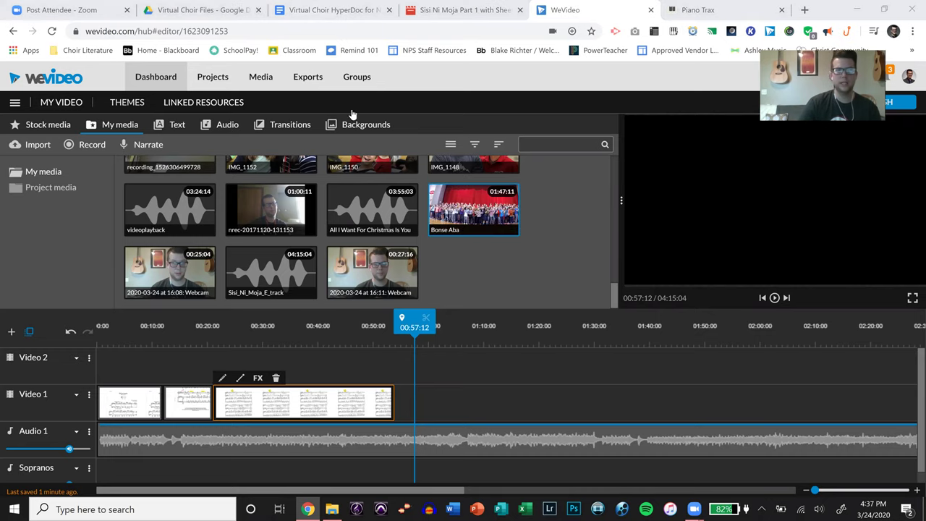
left_click(318, 17)
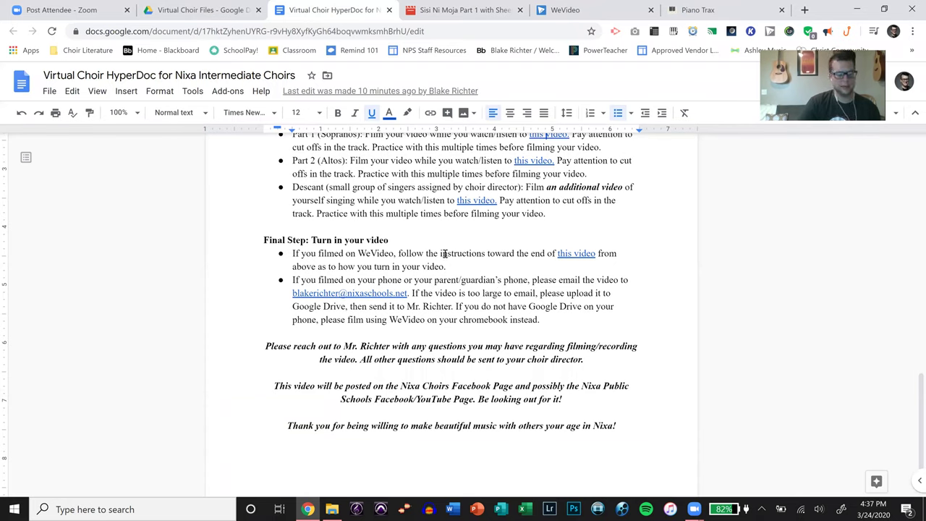
Read through the HyperDoc's filming and turn-in steps down to the Nixa Choirs Facebook note.
scroll(471, 252, "up", 15)
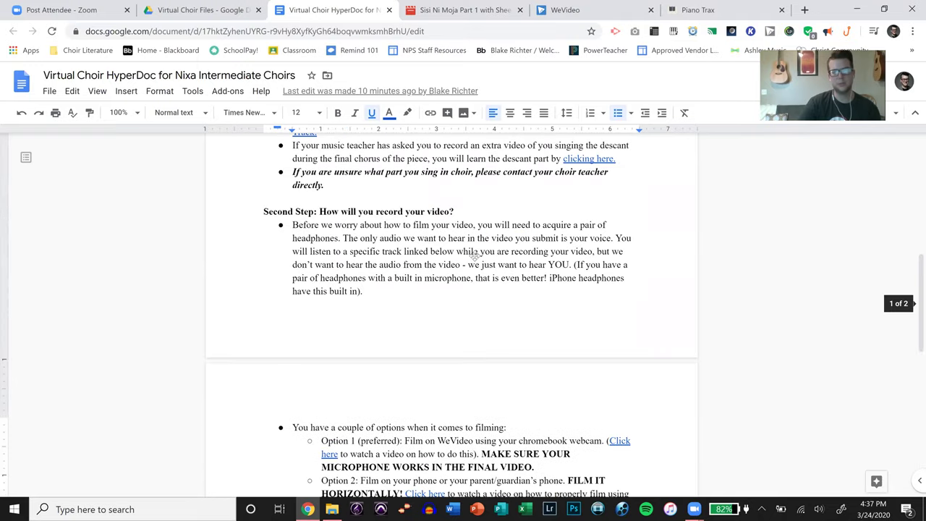
scroll(474, 255, "down", 10)
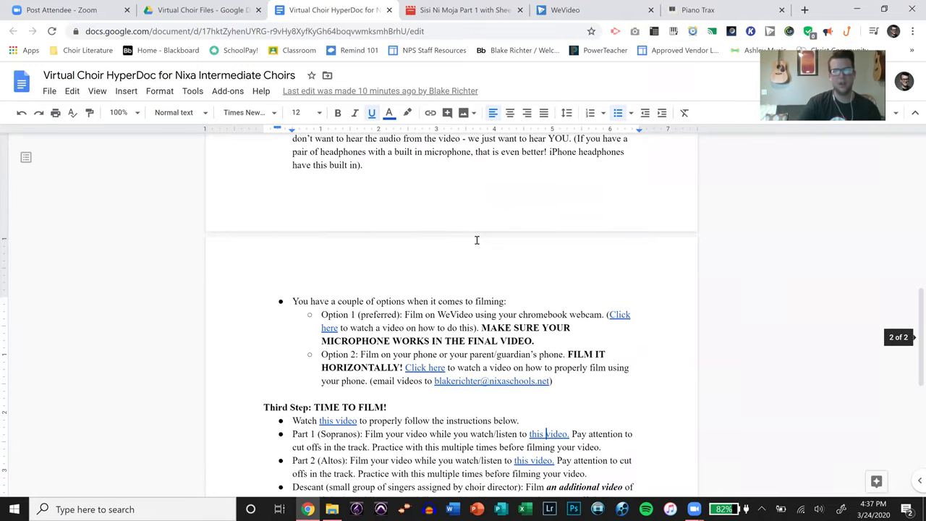
scroll(477, 235, "down", 3)
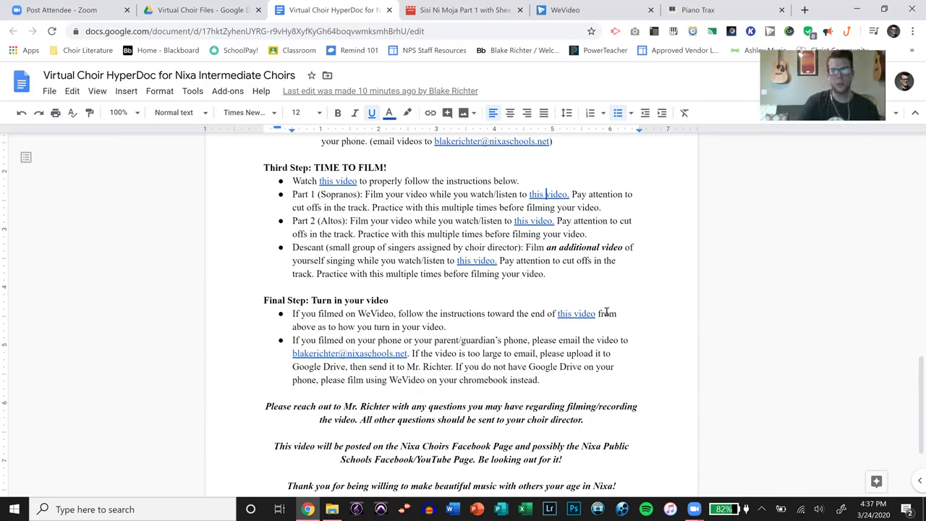
scroll(464, 298, "down", 2)
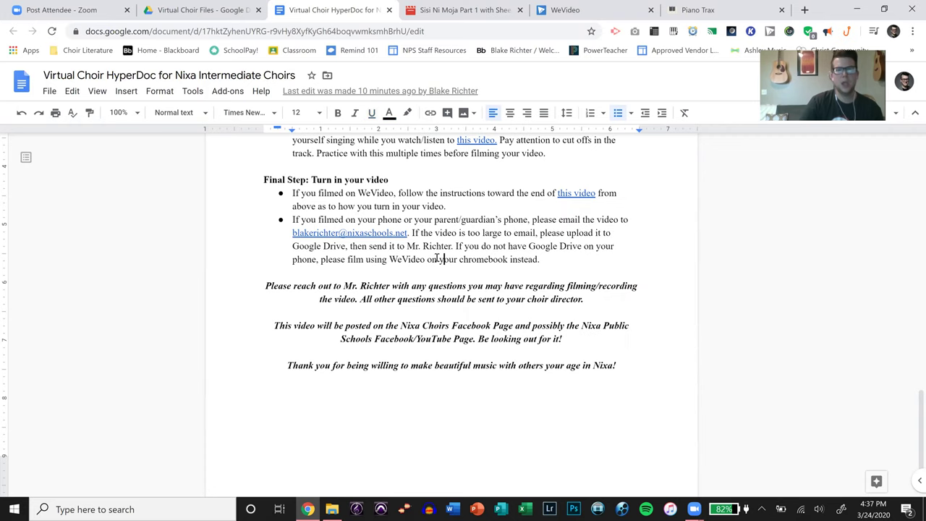
Back in WeVideo, delete all sheet-music clips from the first video track.
left_click(565, 10)
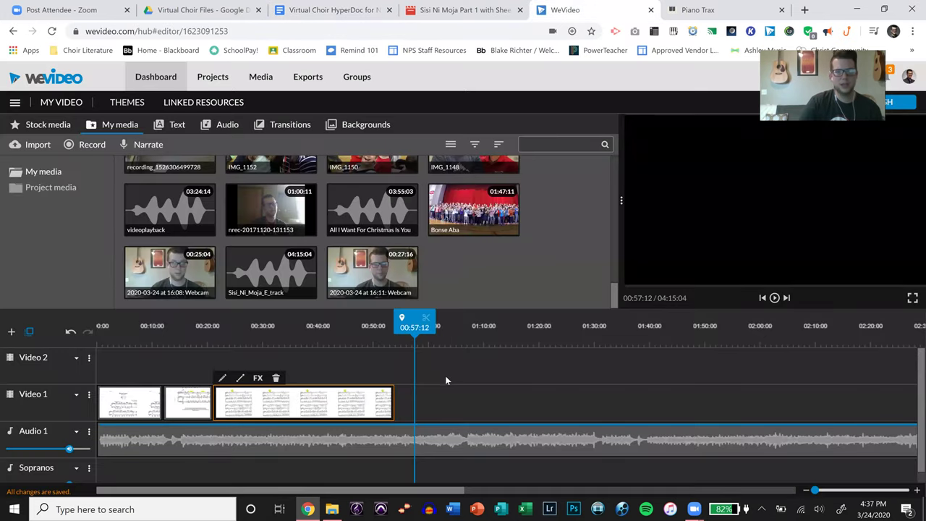
left_click(131, 409)
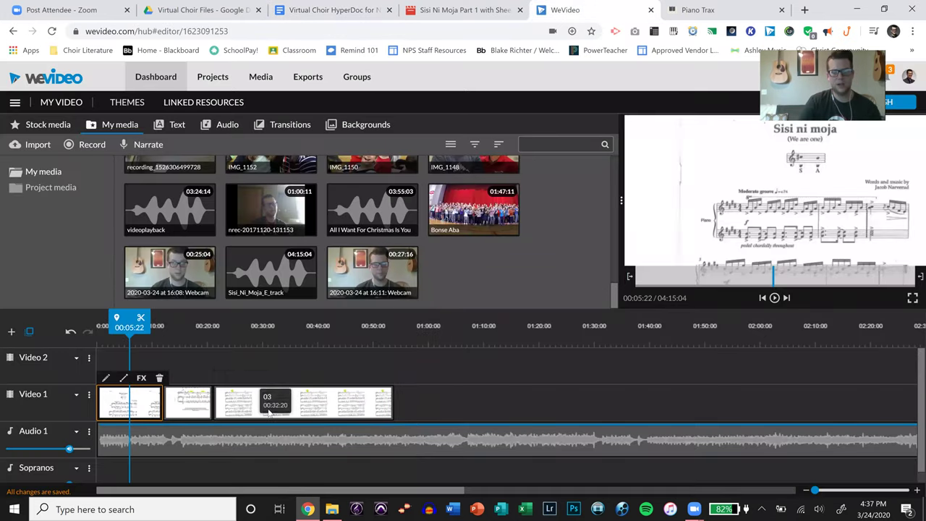
left_click(269, 411)
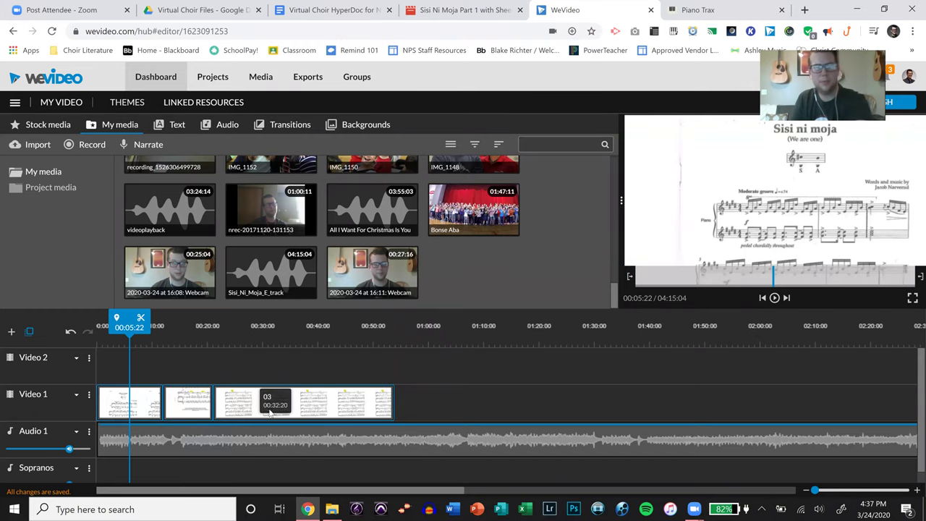
key("Delete")
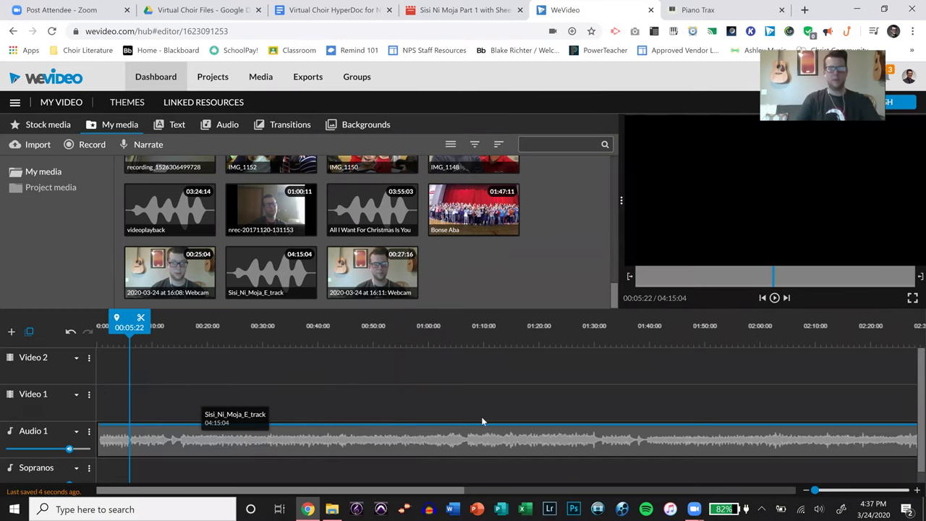
Place the 16:08 webcam recording at the start of the first video track.
left_click(541, 492)
left_click(264, 488)
left_click(161, 271)
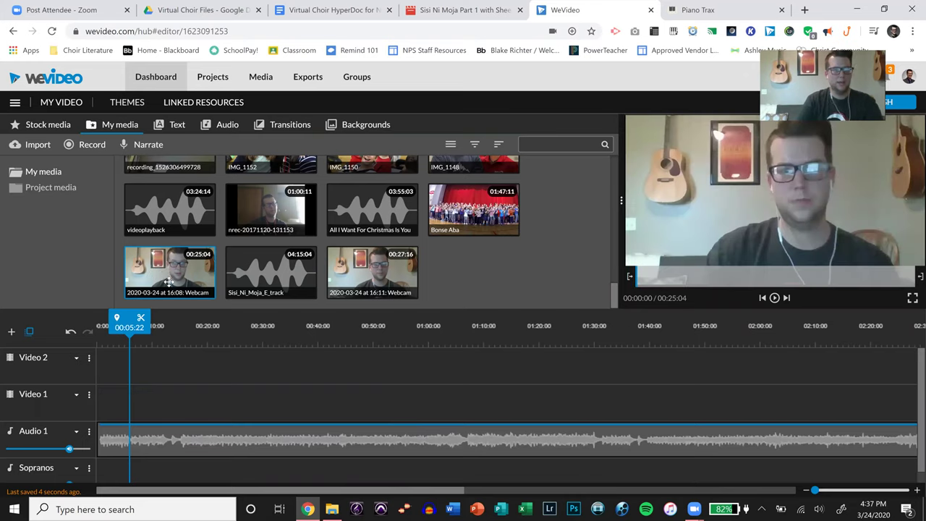
left_click_drag(161, 271, 102, 396)
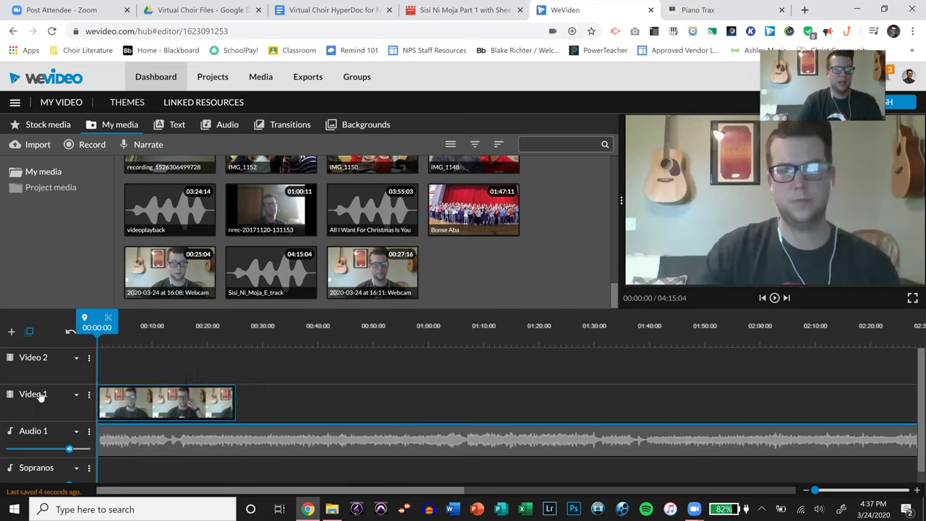
Rename that video track to the singer's name followed by 1.
left_click(40, 394)
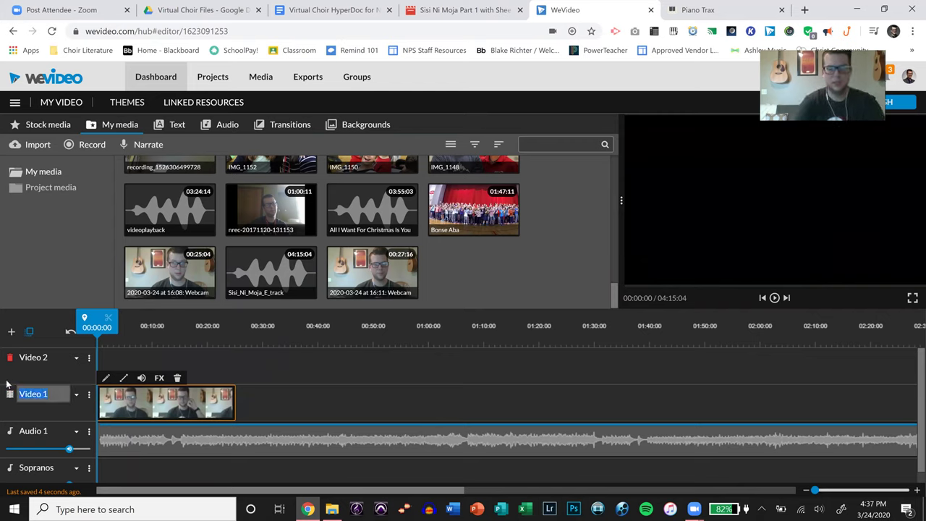
type("Blake 1")
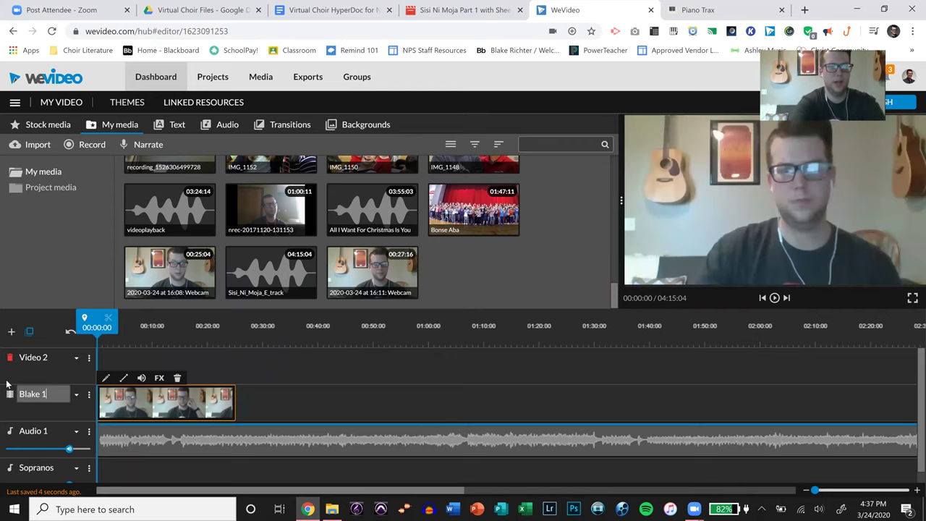
key("Return")
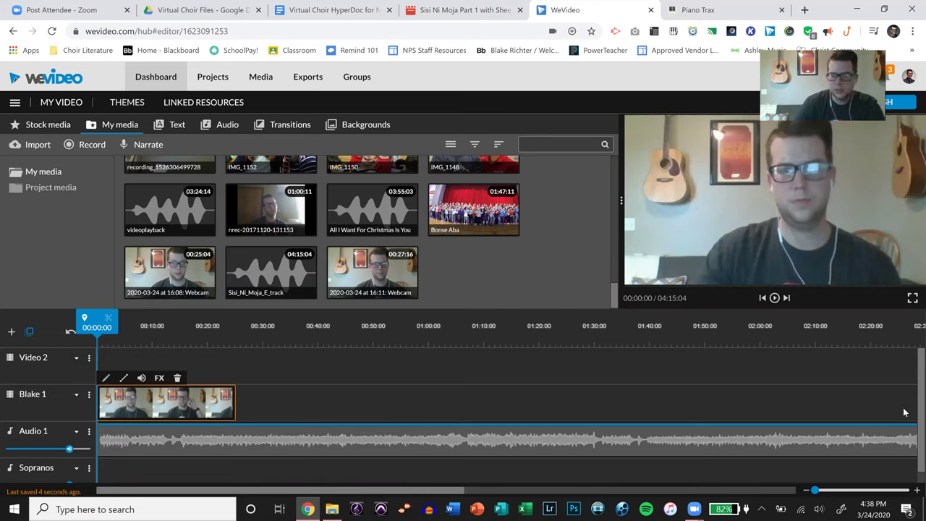
Turn the Audio 1 accompaniment track volume down to 0%.
scroll(902, 406, "down", 1)
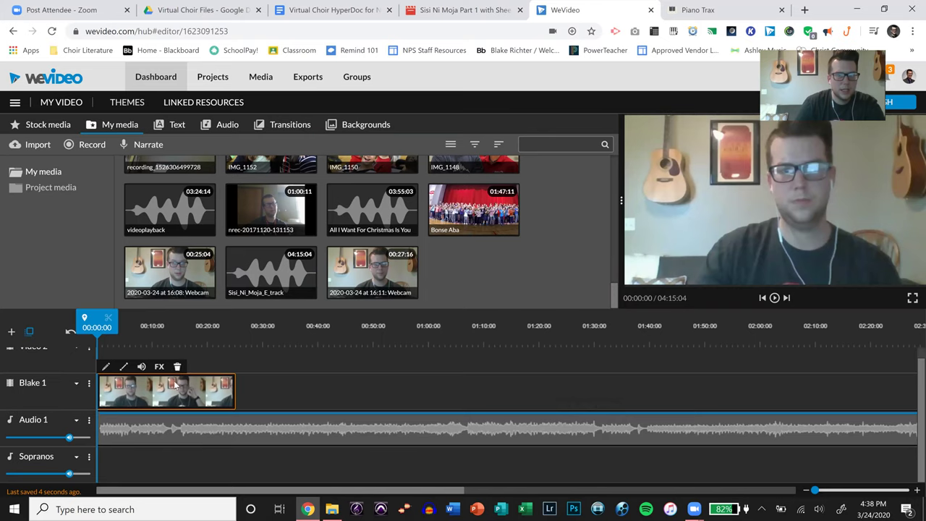
left_click(143, 368)
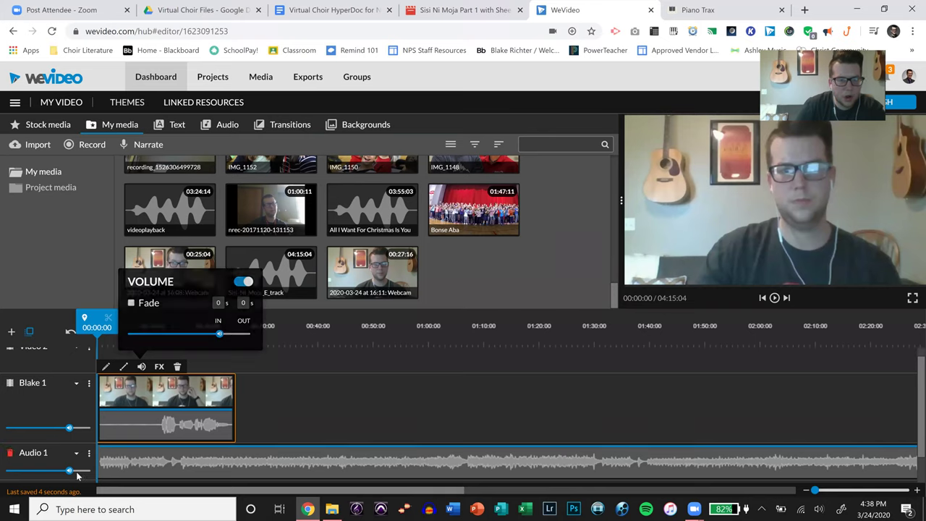
mouse_move(67, 470)
left_click_drag(67, 471, 5, 471)
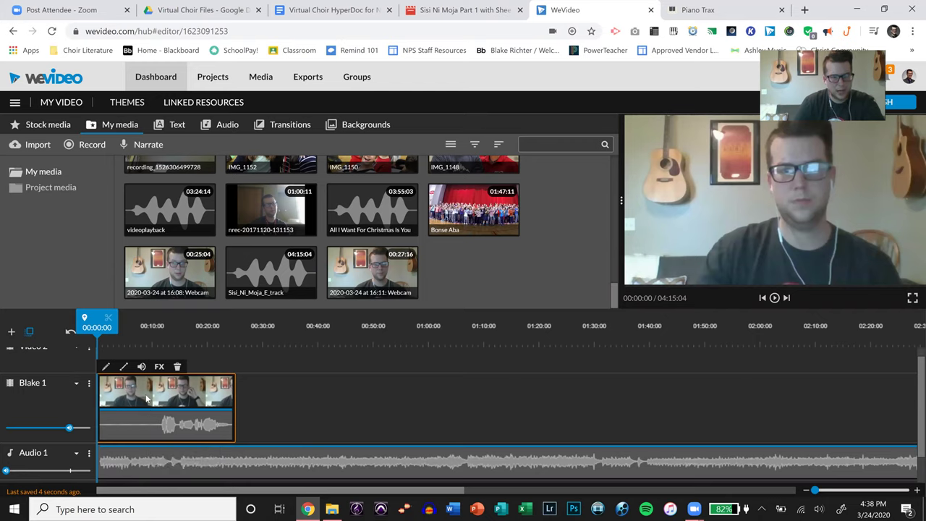
Play the webcam clip from about 00:09 and stop at the cue word near 00:12:09.
left_click(150, 342)
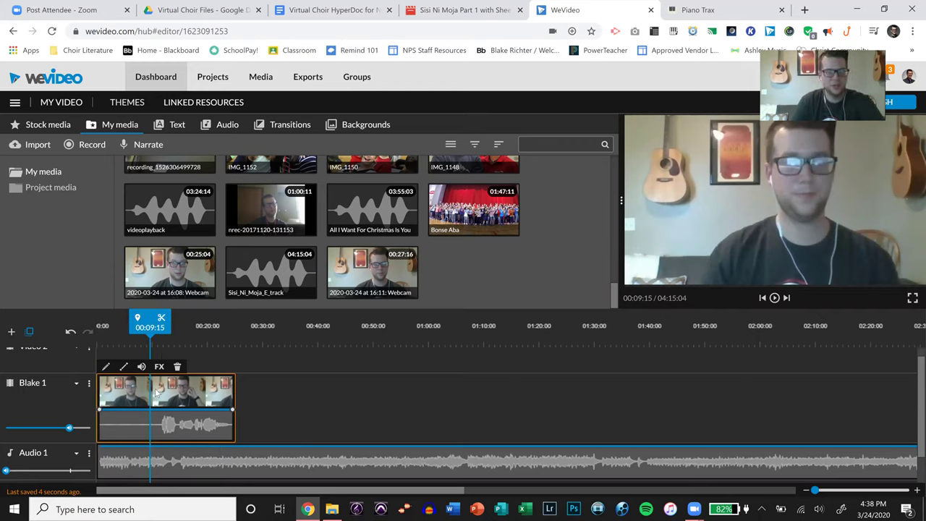
key("space")
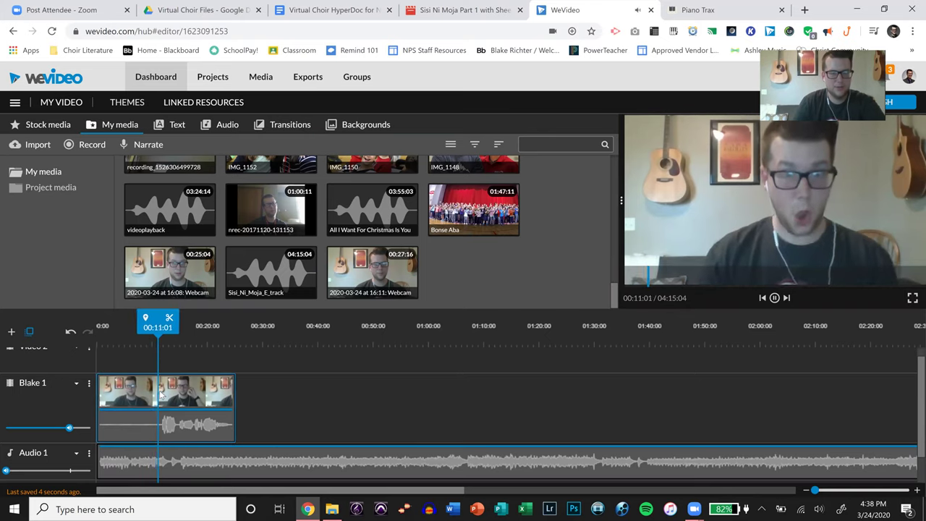
left_click(158, 394)
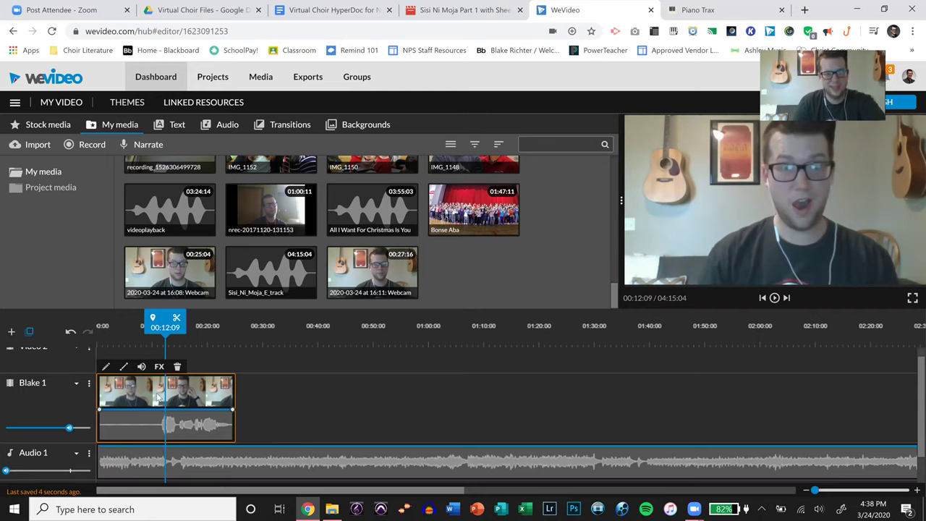
Split the webcam clip at 00:12:09, delete the part before the cue, and move it to about 00:43.
key("s")
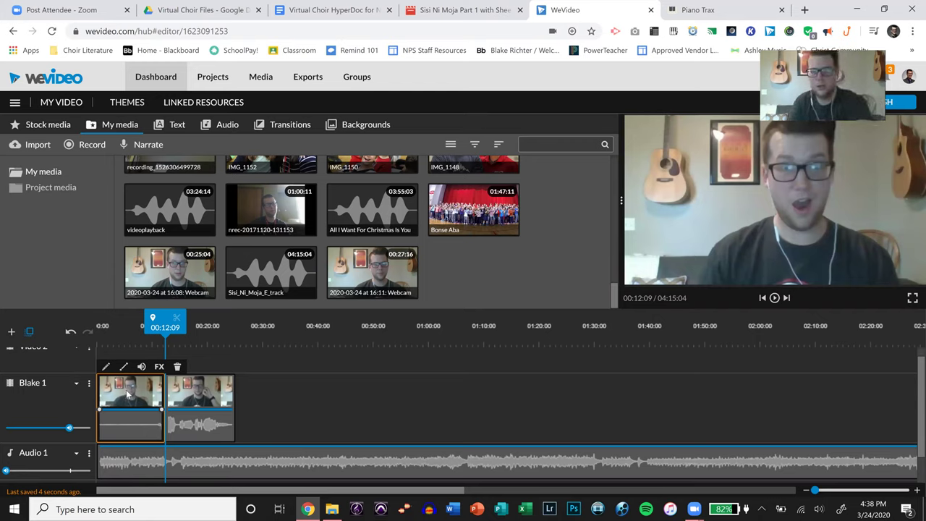
key("Delete")
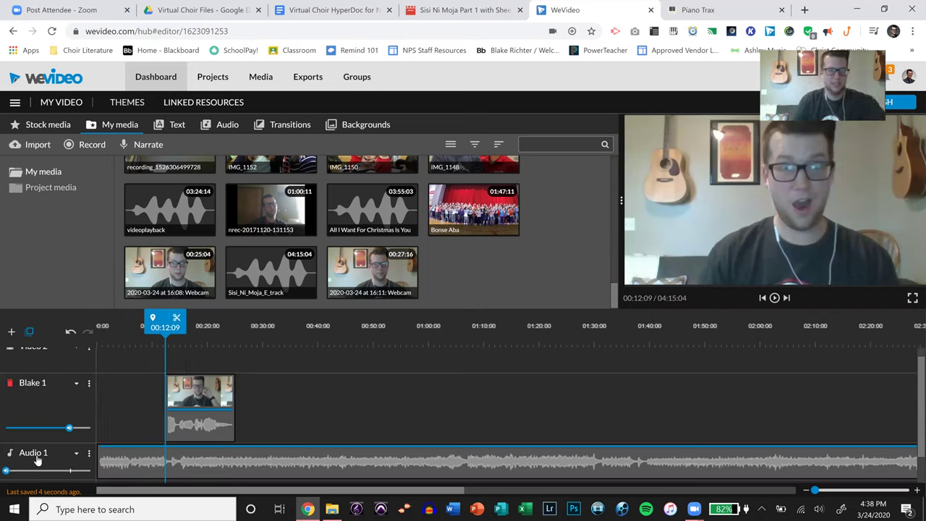
mouse_move(71, 428)
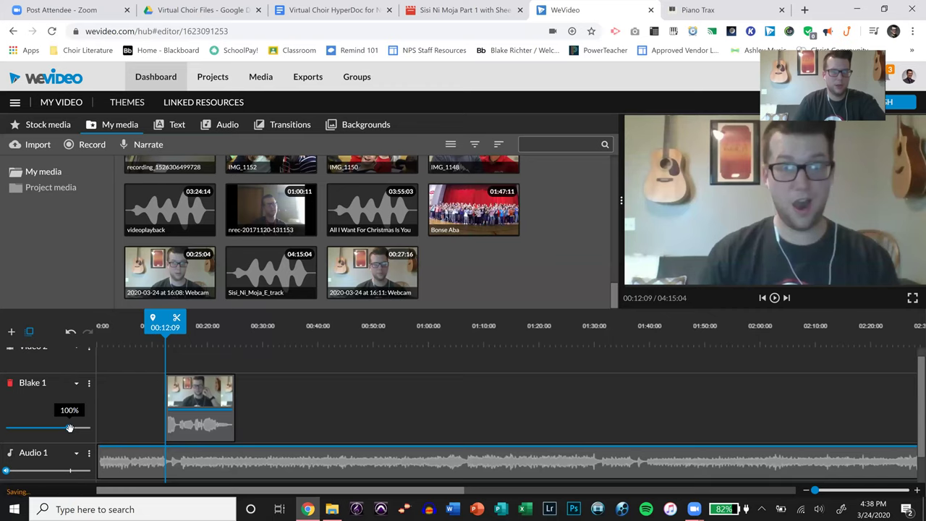
left_click_drag(206, 398, 374, 393)
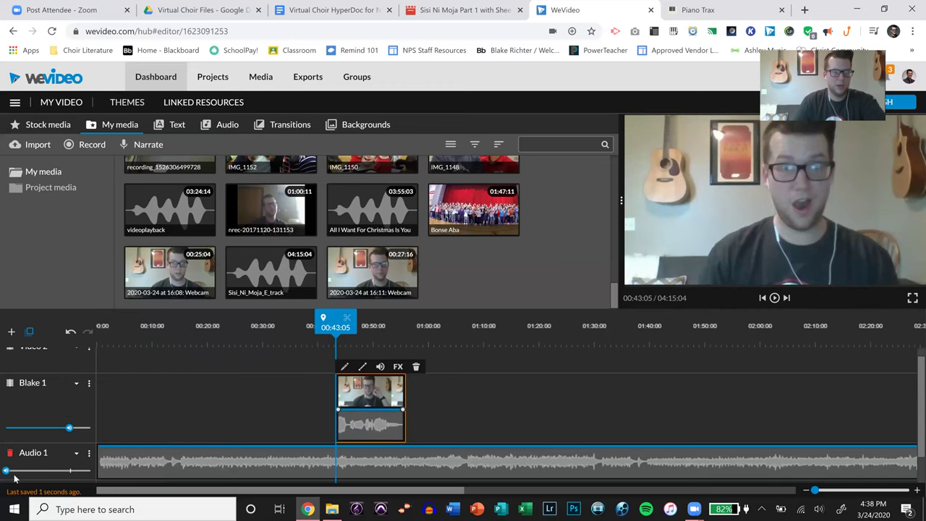
Restore the Audio 1 volume, split the backing track at 00:14:23, and align the webcam clip with the cue.
left_click_drag(6, 471, 69, 470)
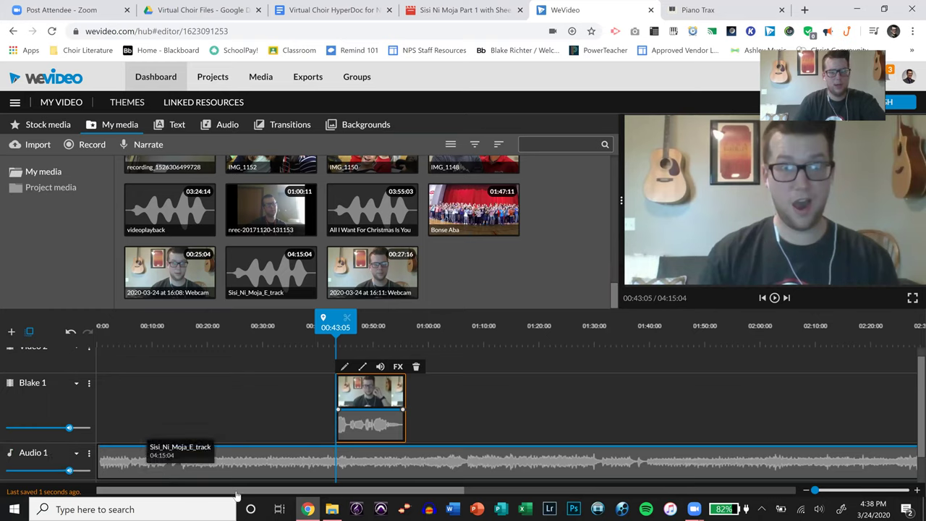
left_click(136, 464)
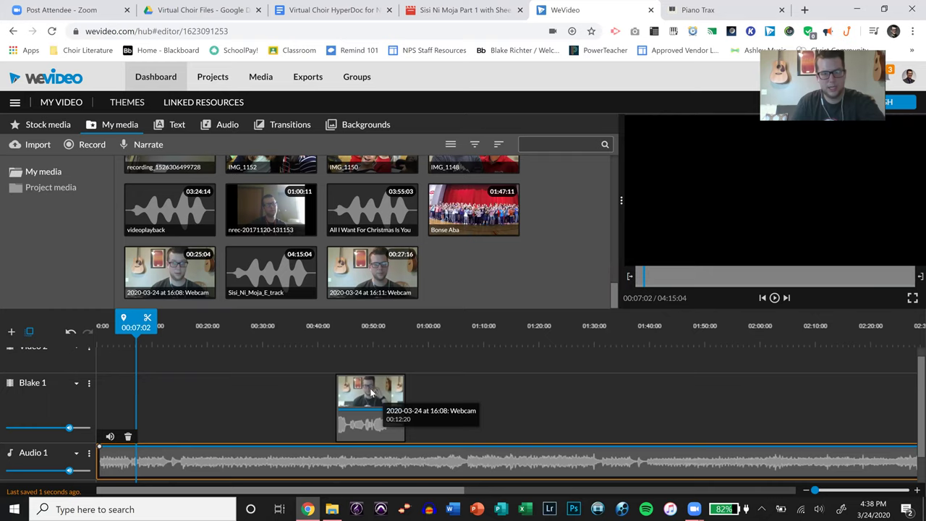
key("space")
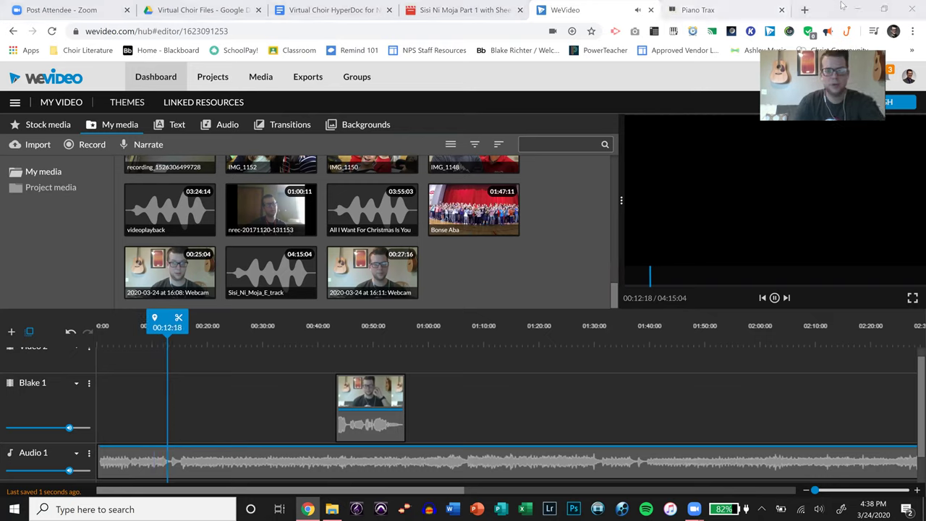
left_click(235, 418)
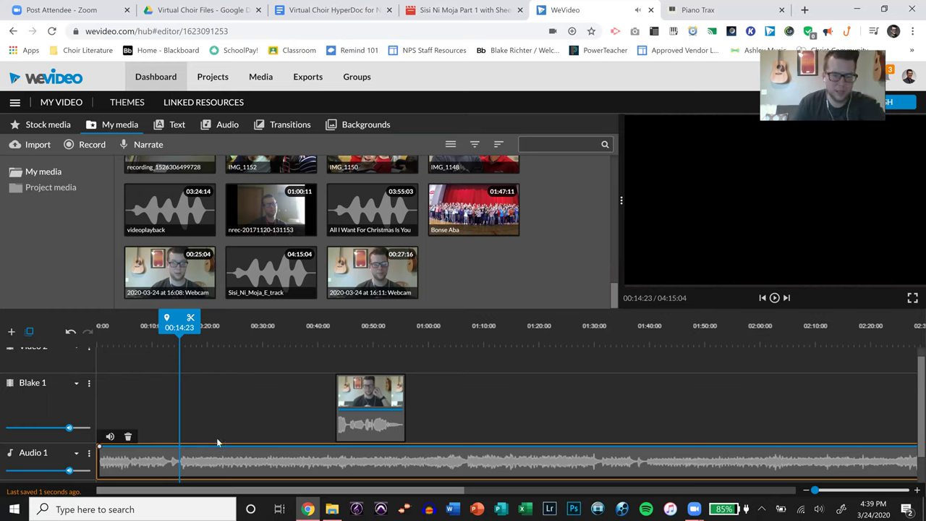
key("s")
left_click_drag(356, 400, 112, 390)
left_click_drag(200, 411, 203, 410)
Play the project from the beginning and select the webcam clip.
left_click(762, 298)
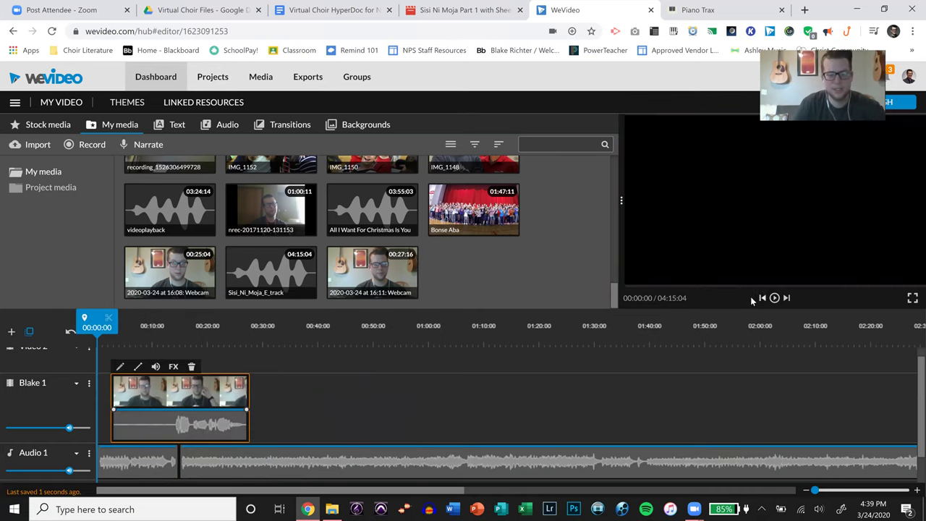
key("space")
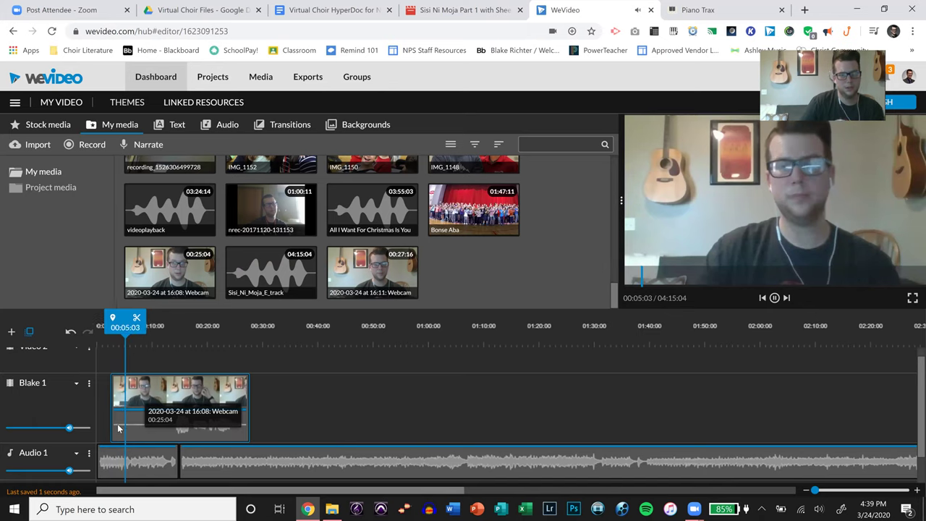
left_click(128, 392)
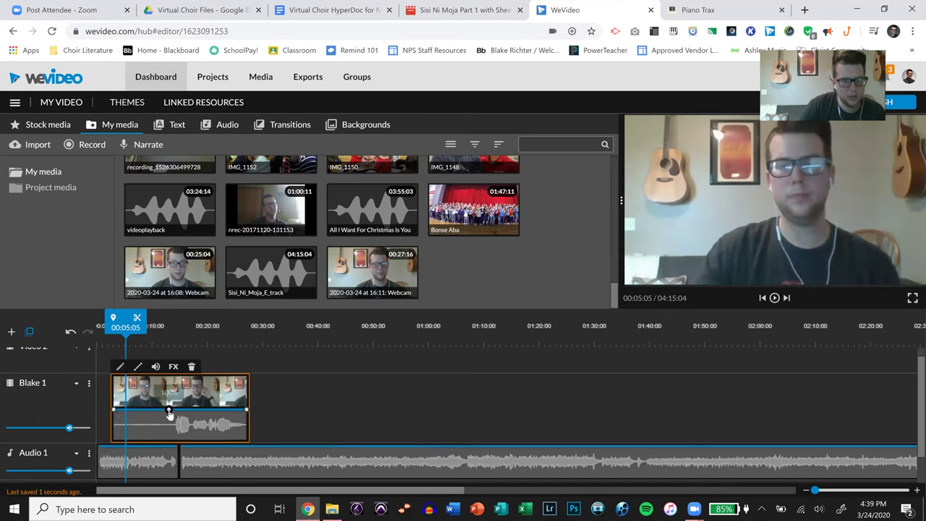
Give the webcam clip a volume fade-in from 0% at its start and play it back.
left_click_drag(113, 410, 113, 440)
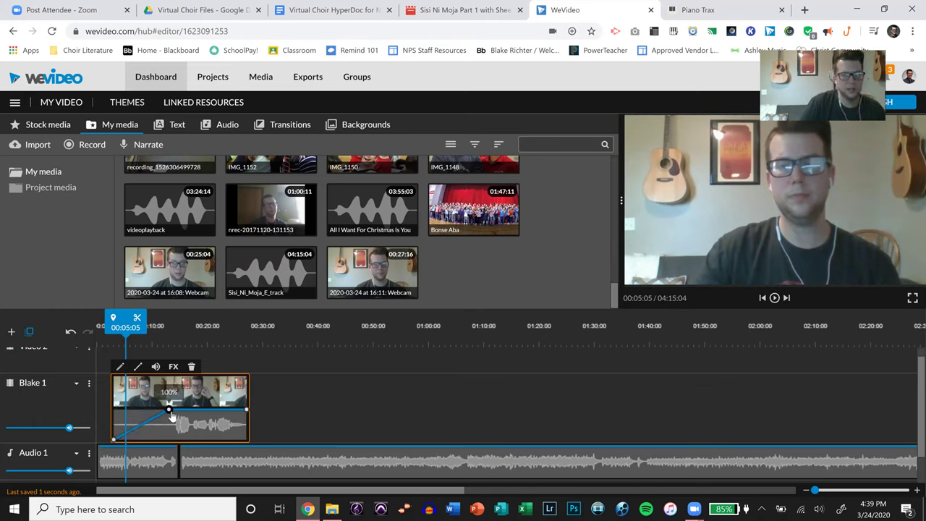
left_click_drag(169, 411, 174, 412)
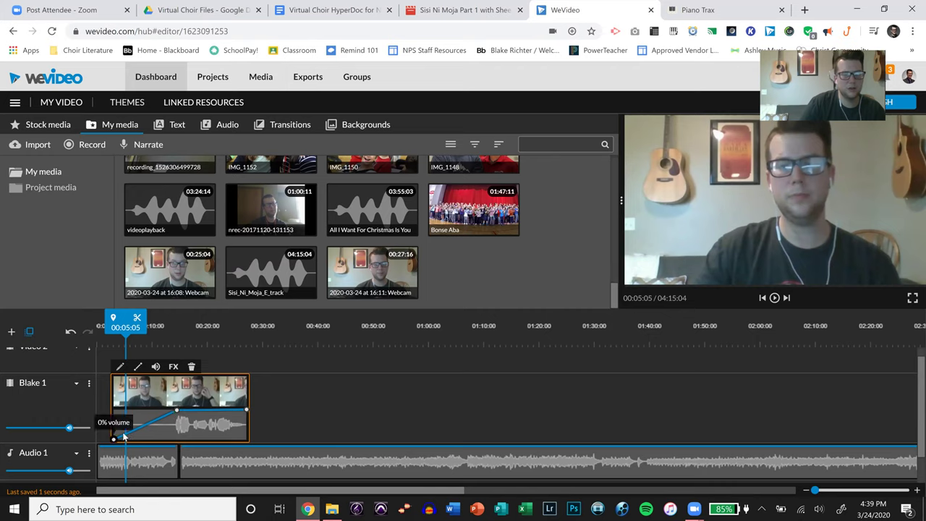
mouse_move(113, 442)
left_mouse_down()
mouse_move(131, 416)
mouse_move(120, 443)
left_mouse_up()
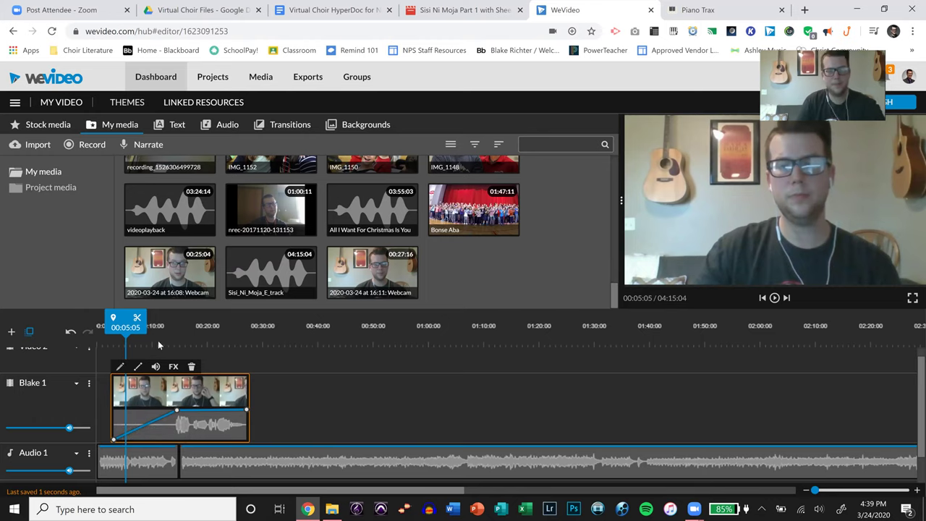
key("space")
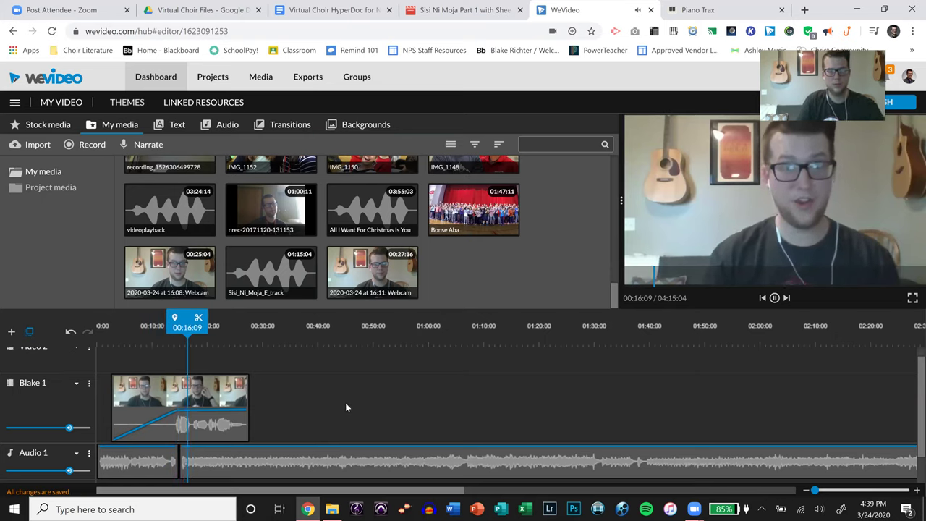
Zoom the timeline in nine steps and select the singer's webcam clip.
left_click(244, 418)
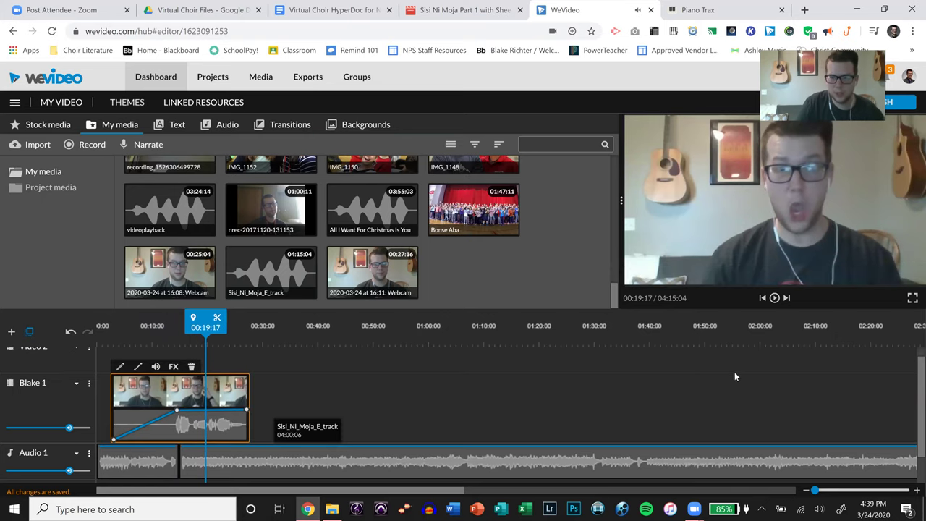
left_click(916, 492)
left_click(916, 493)
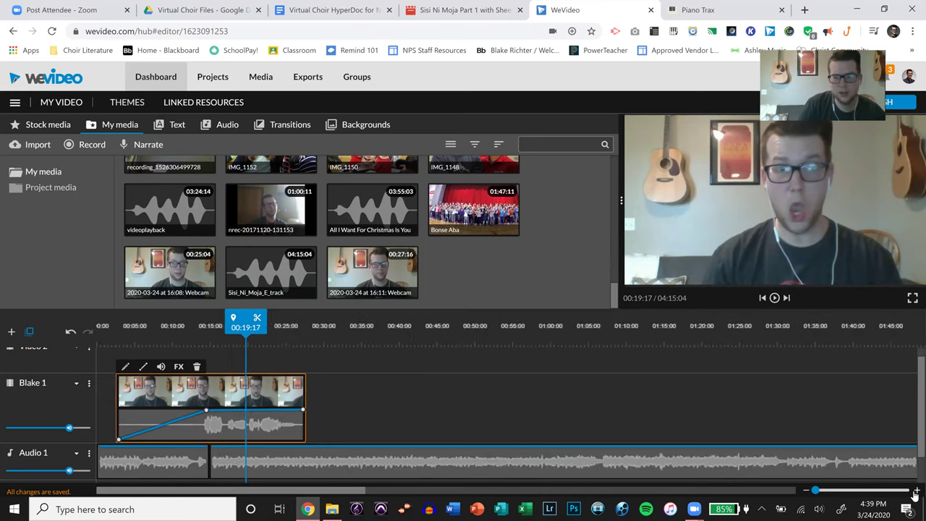
left_click(917, 492)
left_click(916, 492)
left_click(916, 492)
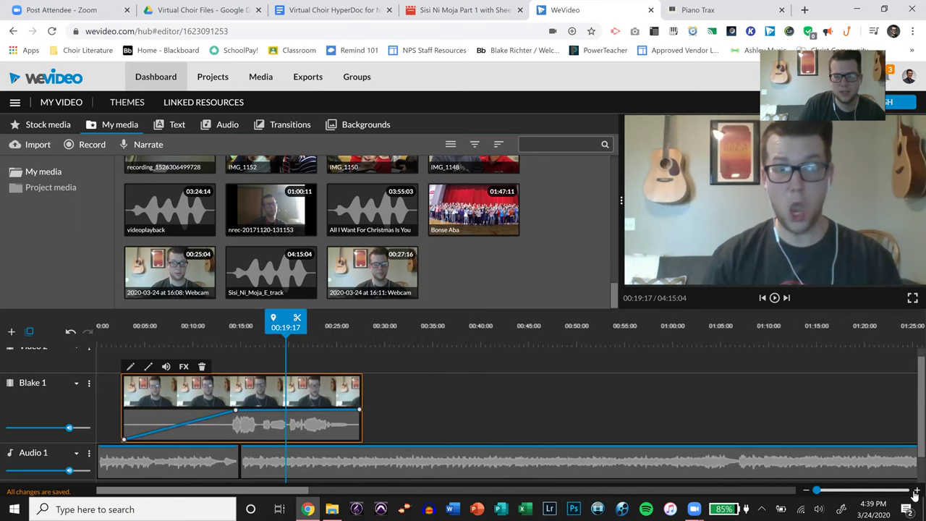
left_click(916, 492)
left_click(916, 492)
left_click(916, 492)
left_click(916, 492)
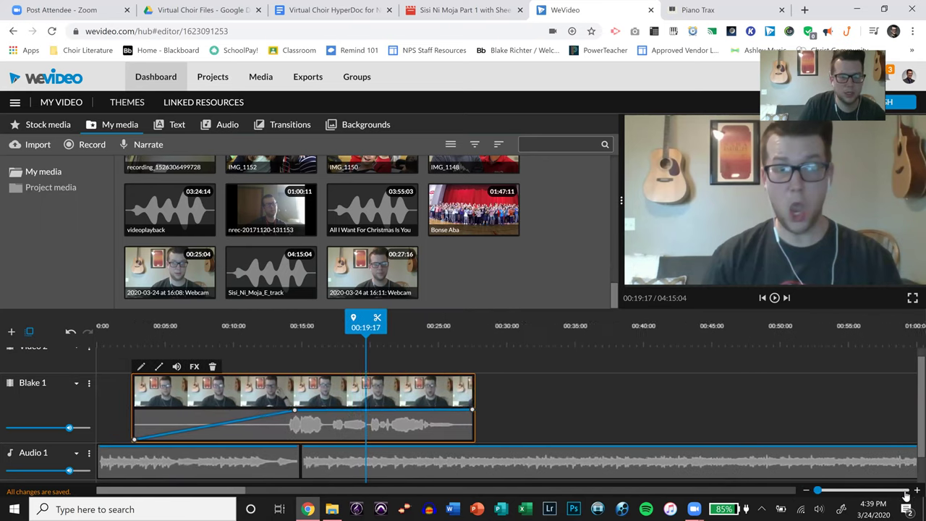
left_click(151, 400)
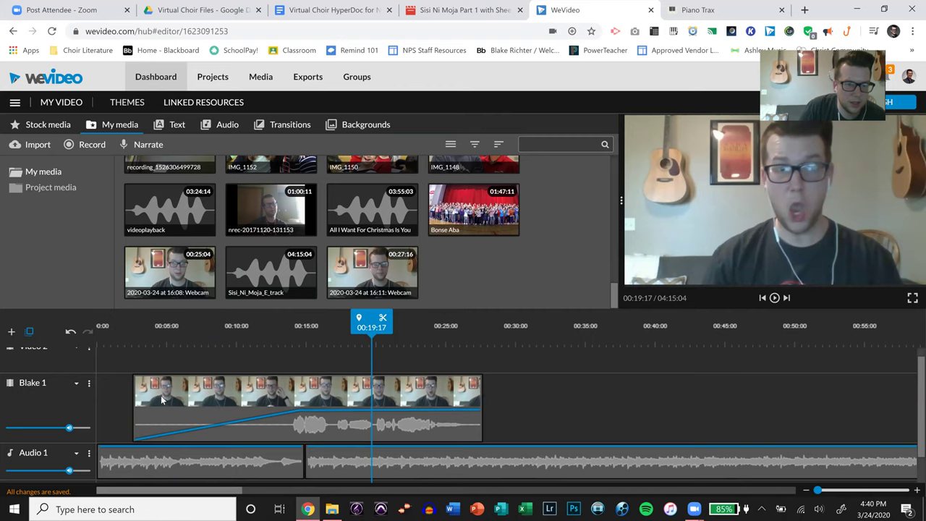
With Audio 1 muted, split the webcam clip at 00:18:00, then restore backing volume to 96%.
mouse_move(308, 397)
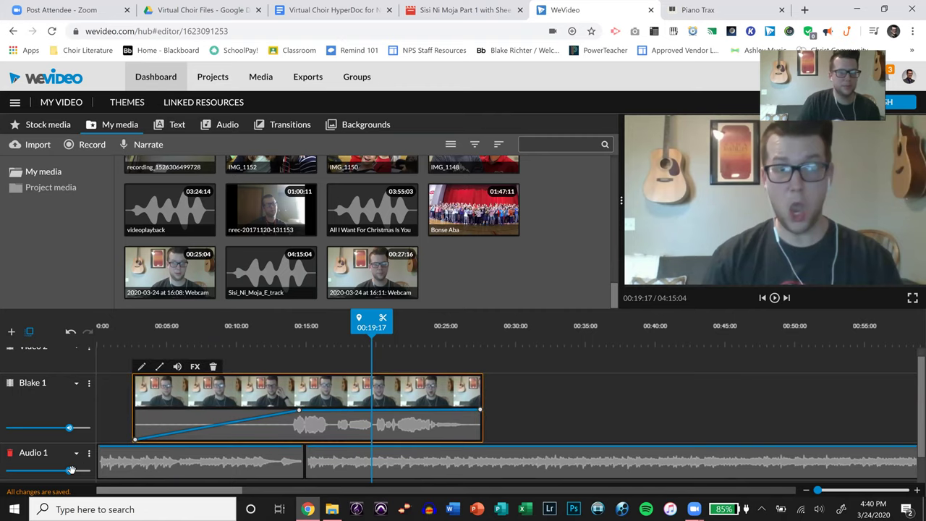
left_click(6, 472)
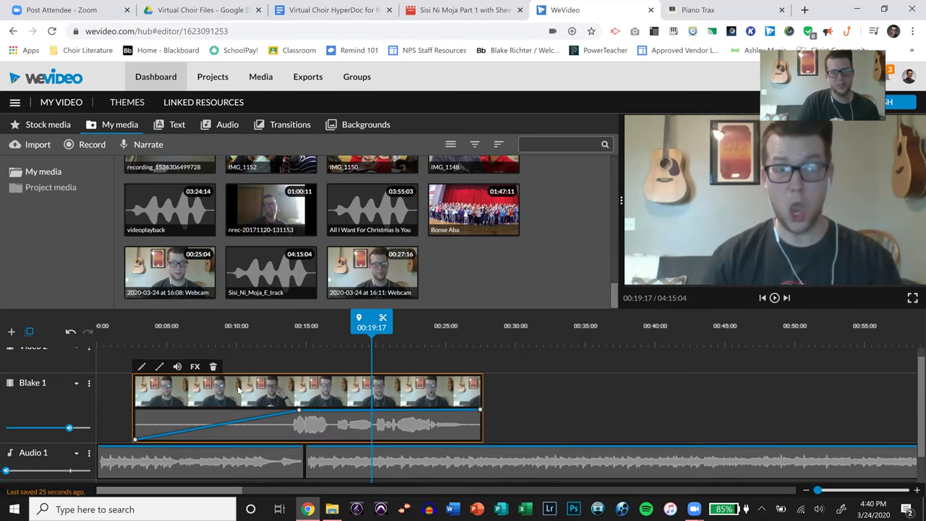
left_click(304, 339)
key("space")
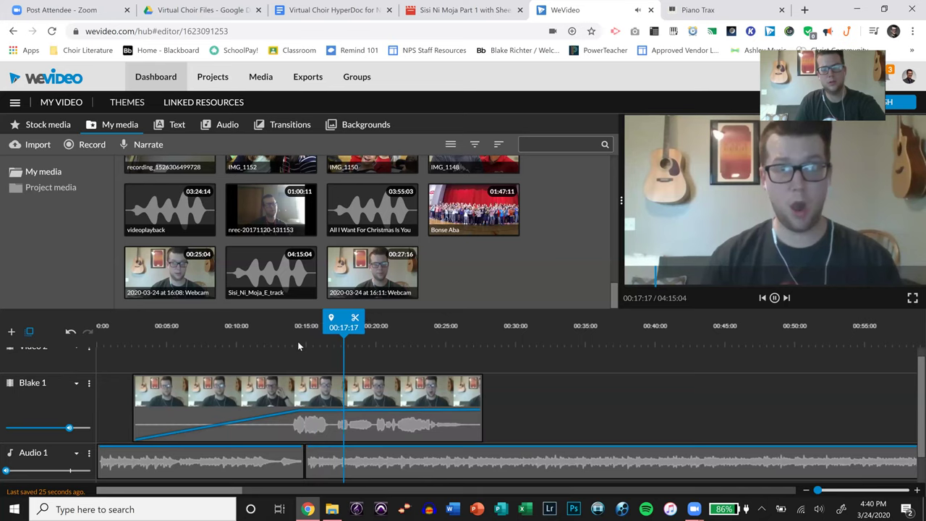
key("space")
key("s")
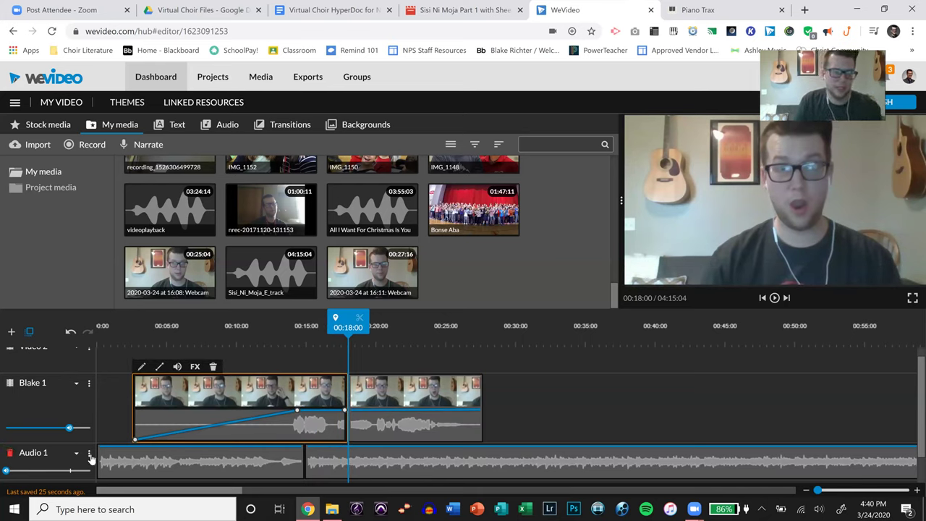
left_click_drag(16, 474, 71, 479)
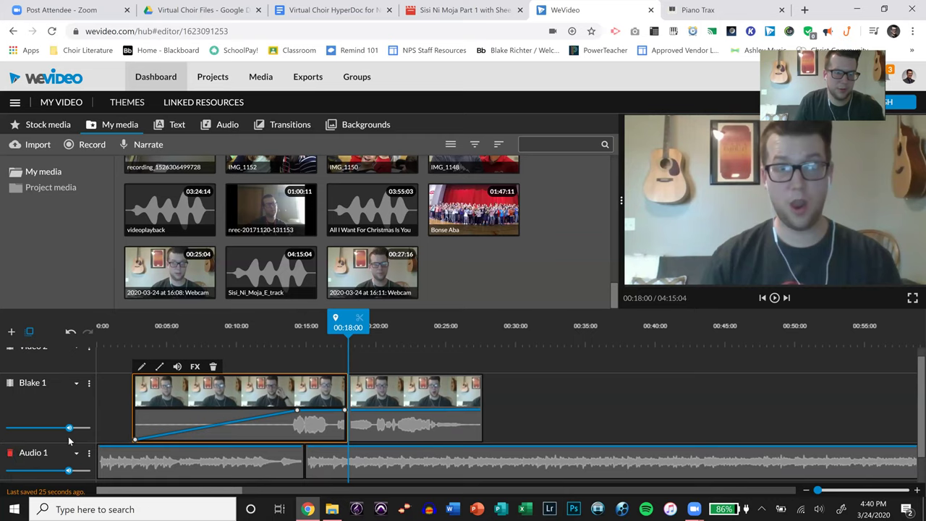
Delete the first backing-track piece, stretch the rest back to the start, and split it at 00:18:01.
left_click(280, 471)
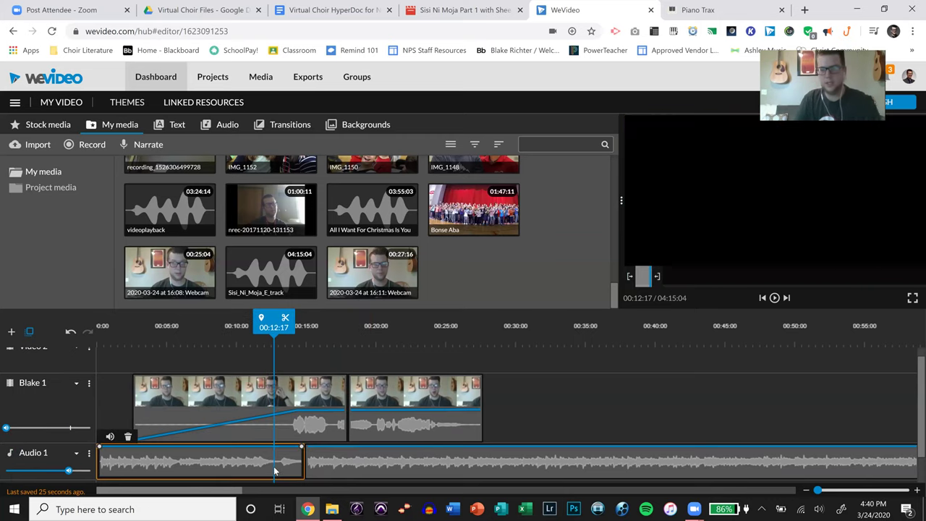
key("Delete")
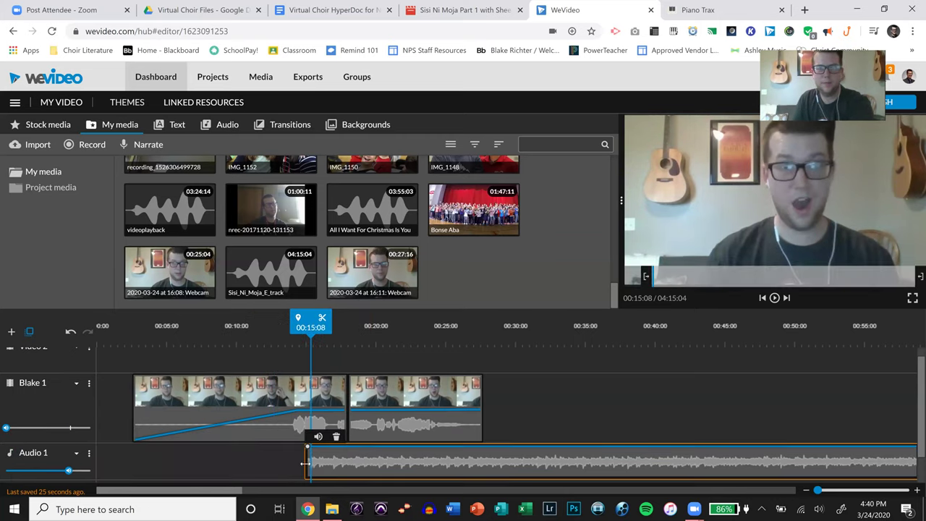
left_click_drag(308, 463, 36, 437)
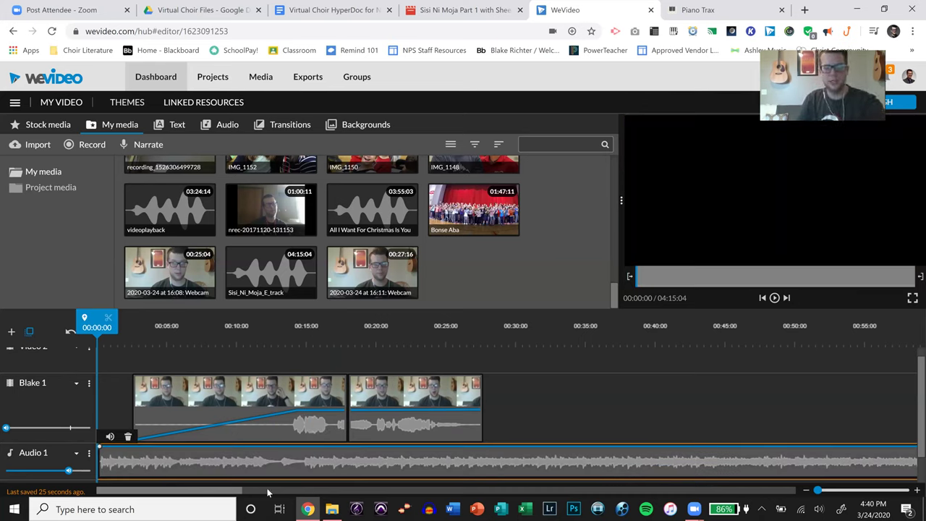
left_click(272, 346)
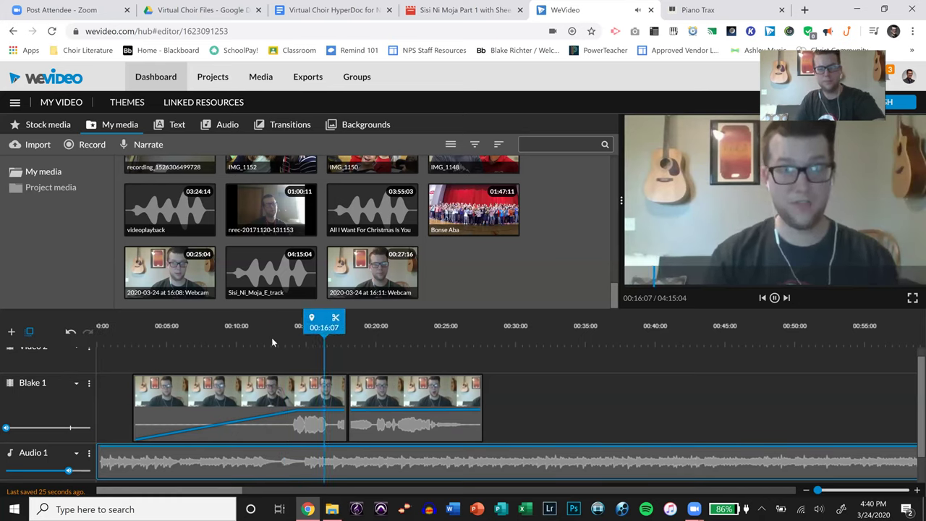
key("space")
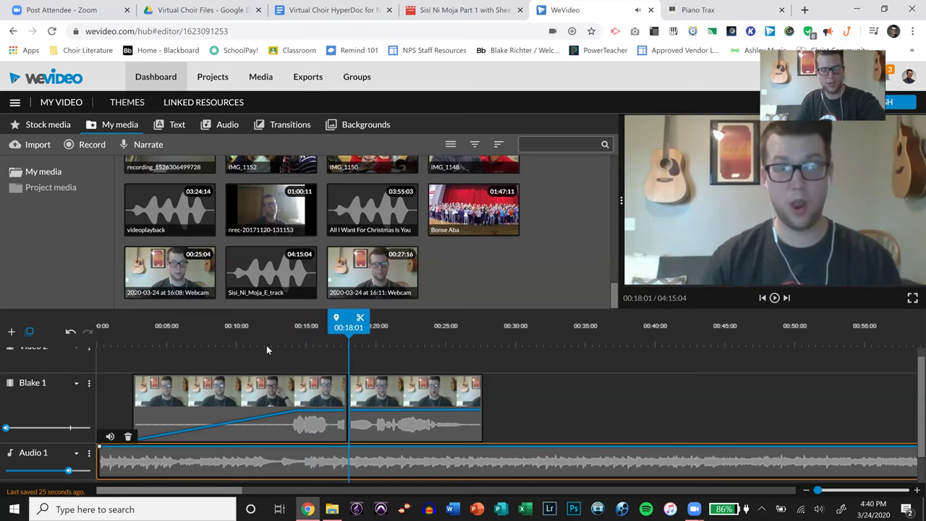
key("s")
Delete the first webcam piece and extend the remaining piece's start back to about 00:02:15.
mouse_move(387, 395)
left_mouse_down()
mouse_move(415, 397)
mouse_move(388, 397)
left_mouse_up()
left_click_drag(212, 388, 177, 388)
mouse_move(375, 396)
left_mouse_down()
mouse_move(453, 396)
mouse_move(375, 396)
left_mouse_up()
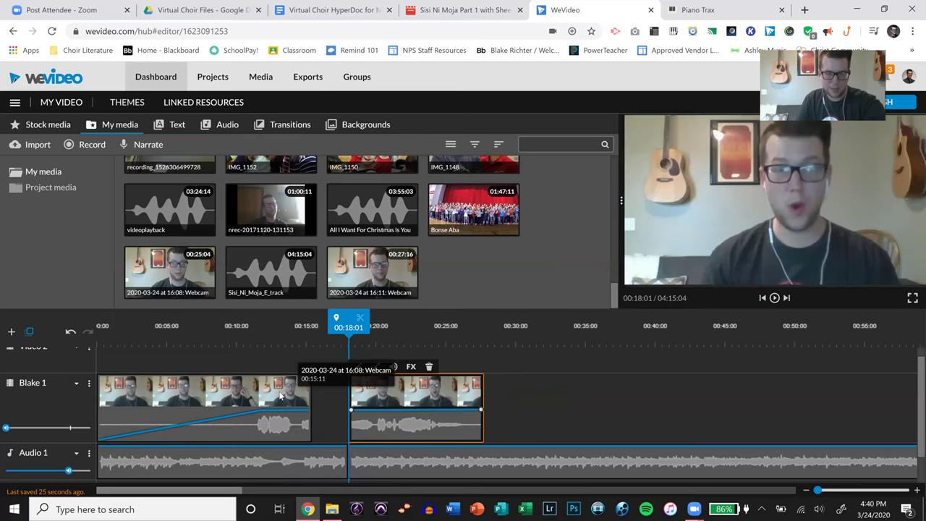
left_click(280, 396)
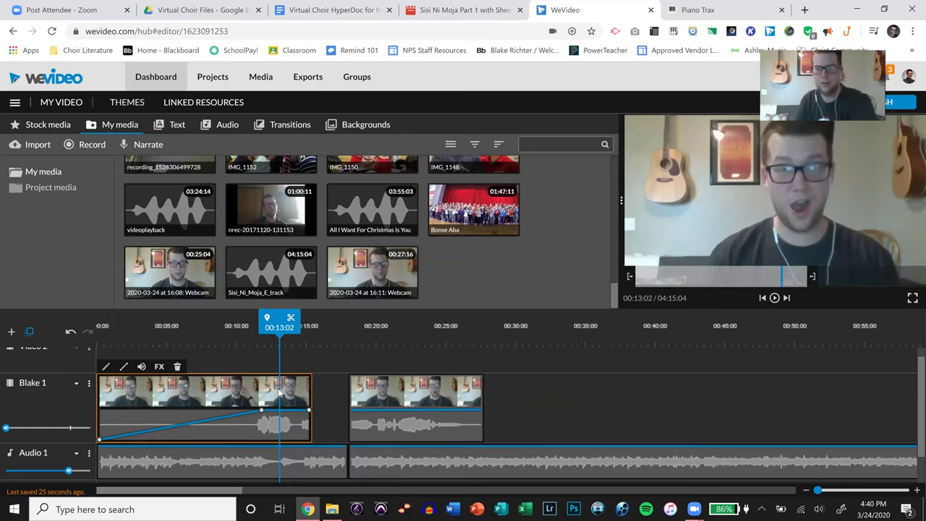
key("Delete")
left_click(368, 398)
left_click_drag(352, 394, 118, 387)
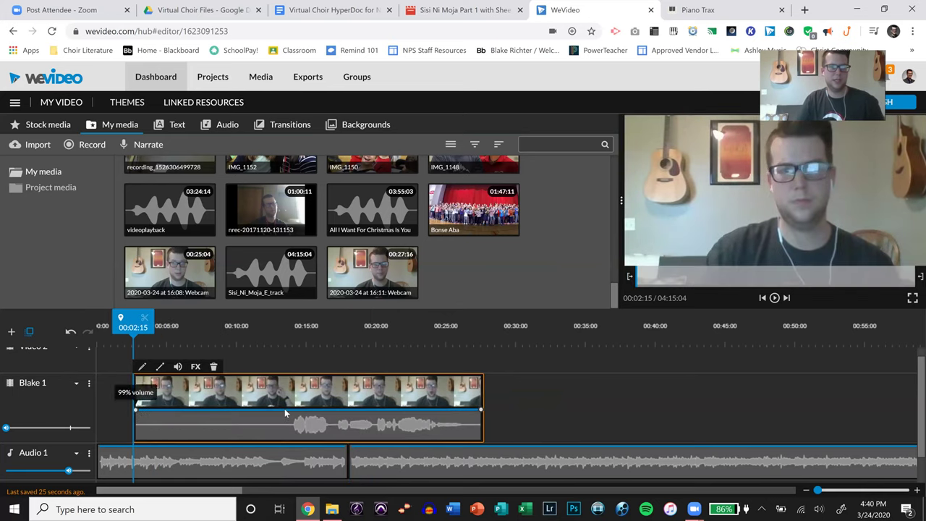
Add volume points on the webcam clip so its audio fades in from silence.
left_click(241, 409)
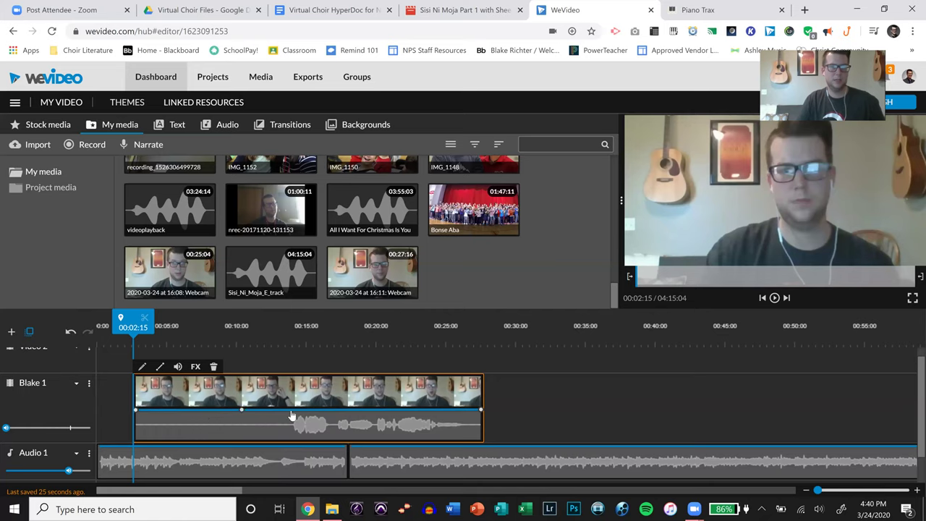
left_click_drag(242, 410, 243, 438)
left_click_drag(133, 412, 135, 438)
left_click_drag(291, 411, 294, 412)
Play from about 00:09, then raise the singer's track volume from 0% to about 79%.
left_click(225, 330)
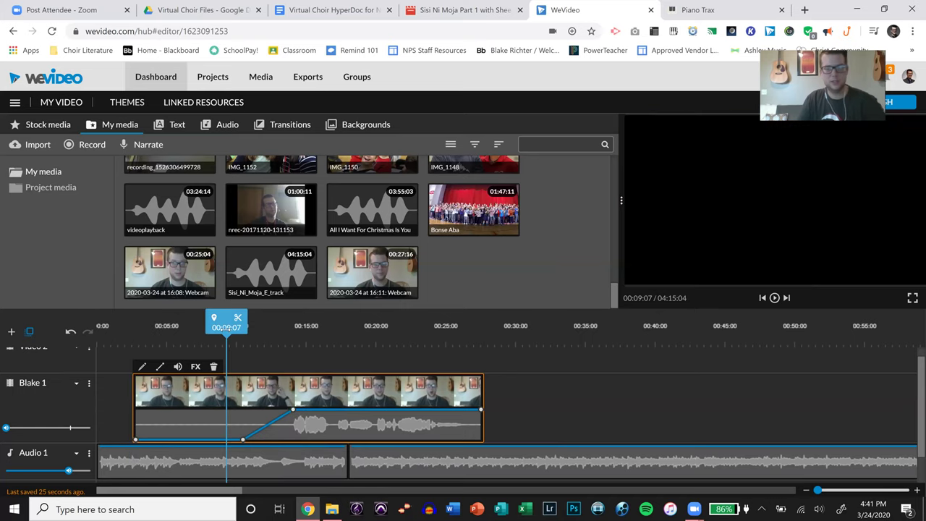
key("space")
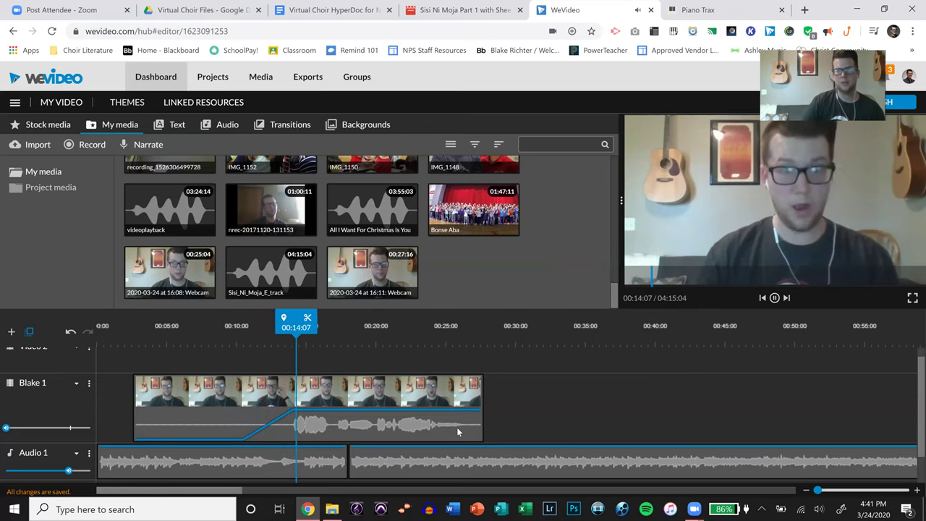
left_click(2, 405)
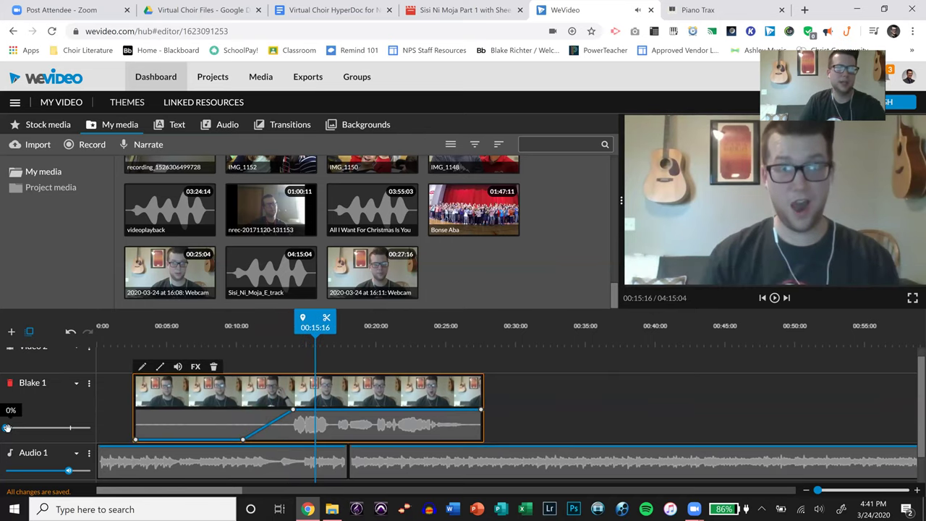
left_click_drag(15, 433, 67, 427)
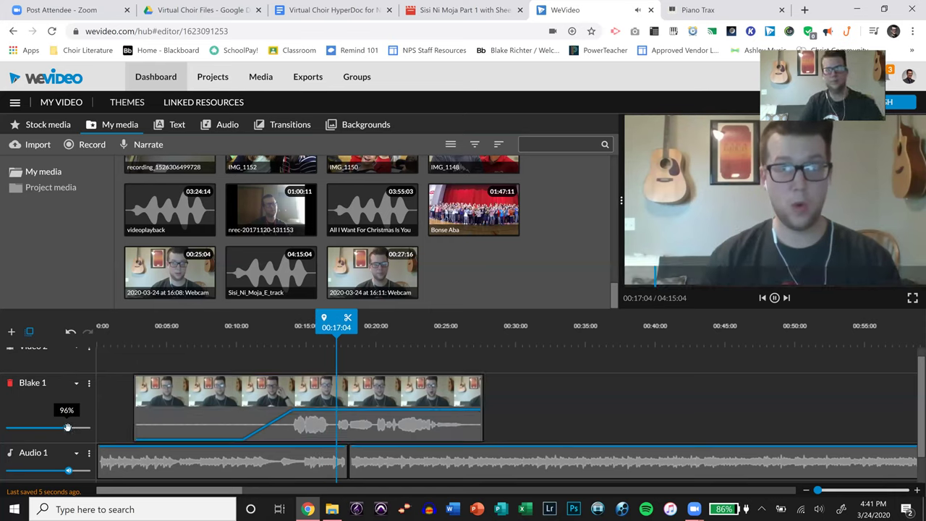
left_click(241, 408)
left_click(283, 468)
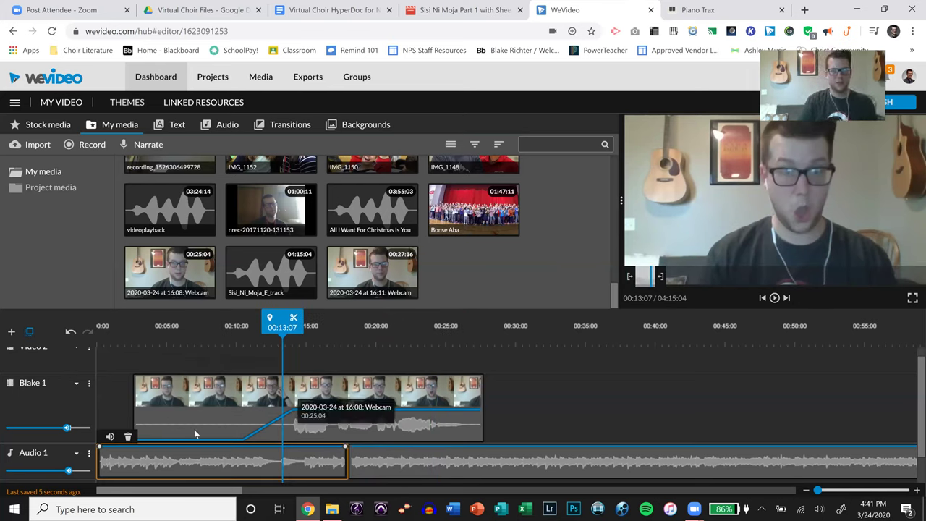
Try shrinking the webcam clip to 0.59 scale, then discard the change.
double_click(315, 394)
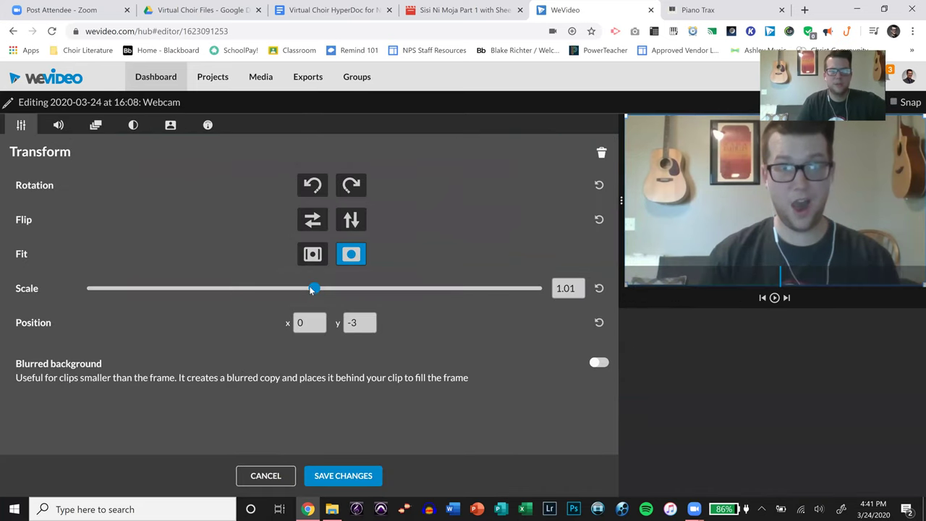
left_click_drag(313, 289, 208, 288)
left_click(264, 476)
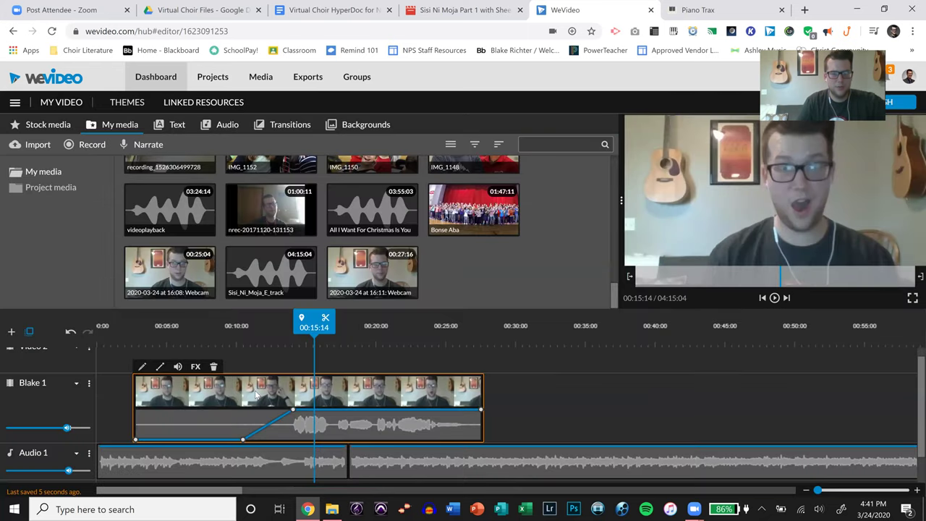
With the grid shown, shrink the webcam clip to 0.14 scale at position 0, 0 in the top-left corner.
double_click(255, 395)
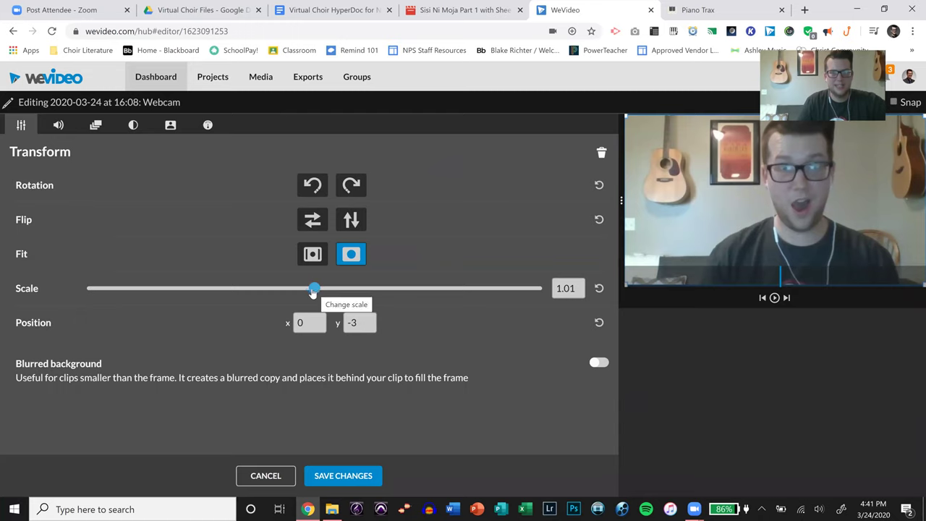
left_click_drag(315, 291, 151, 296)
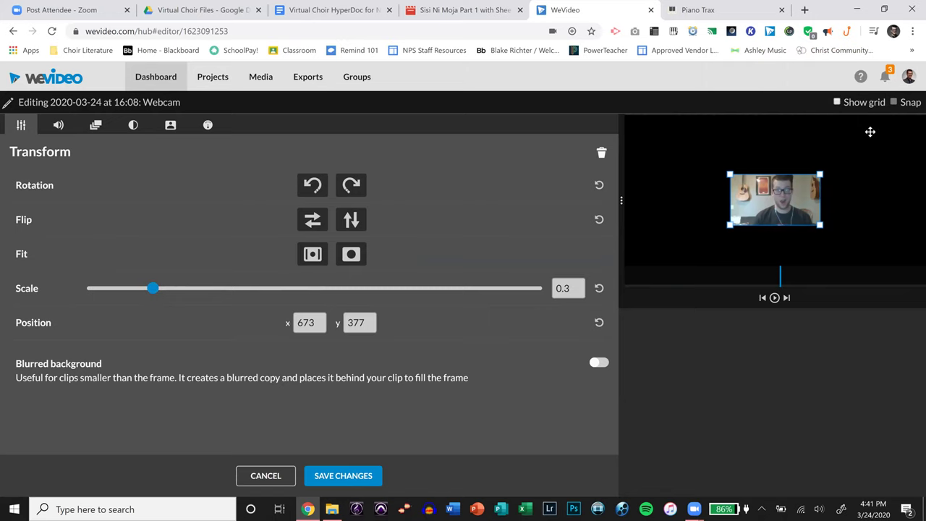
left_click(875, 104)
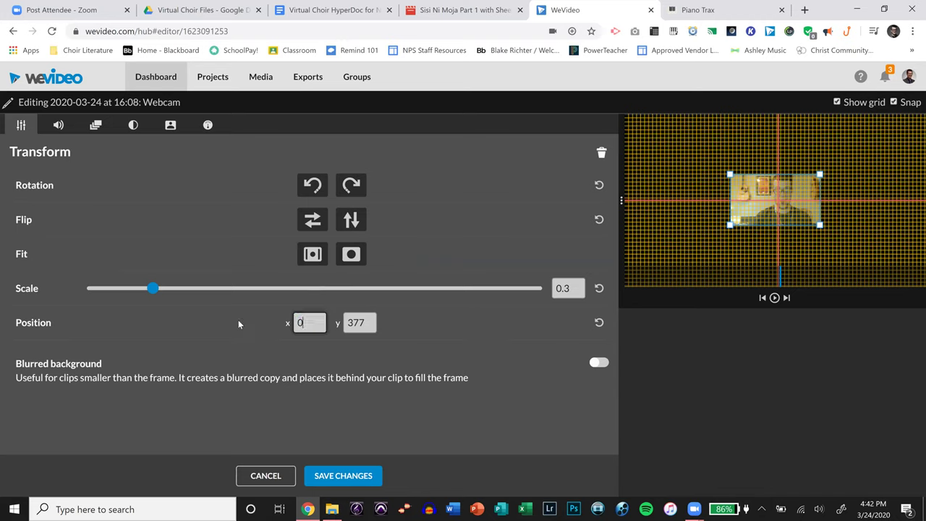
key("Tab")
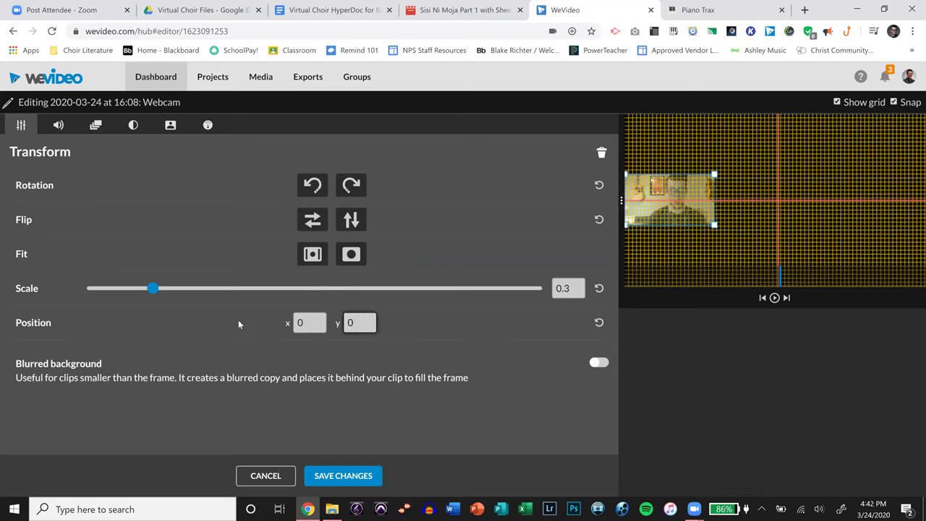
key("Return")
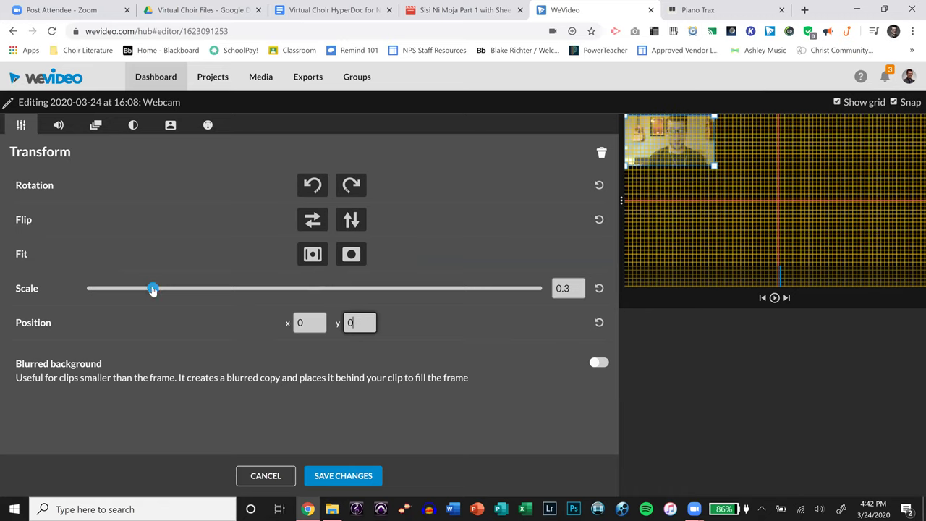
left_click_drag(152, 289, 123, 289)
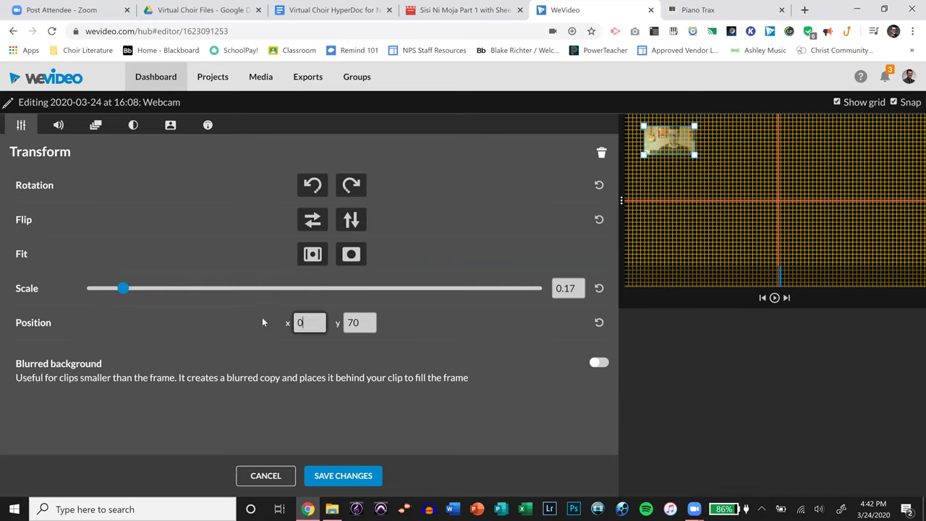
key("Tab")
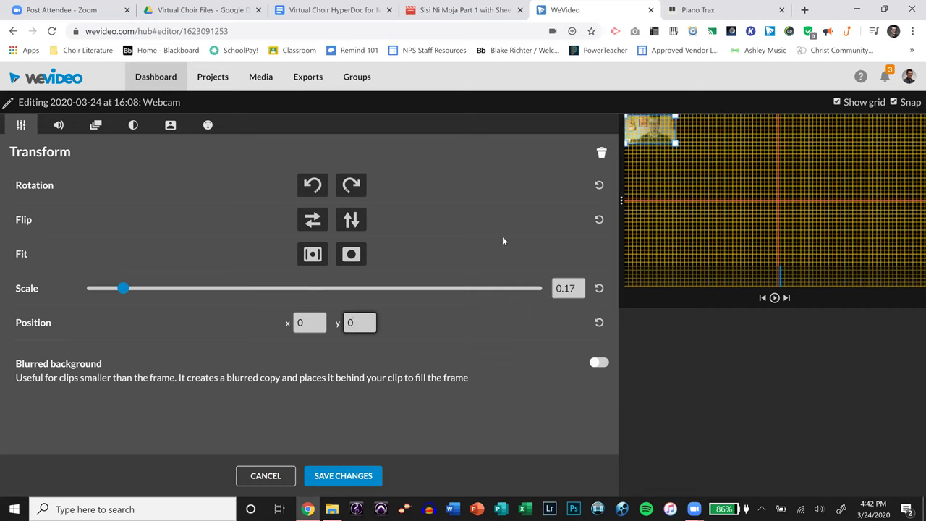
left_click_drag(676, 142, 647, 126)
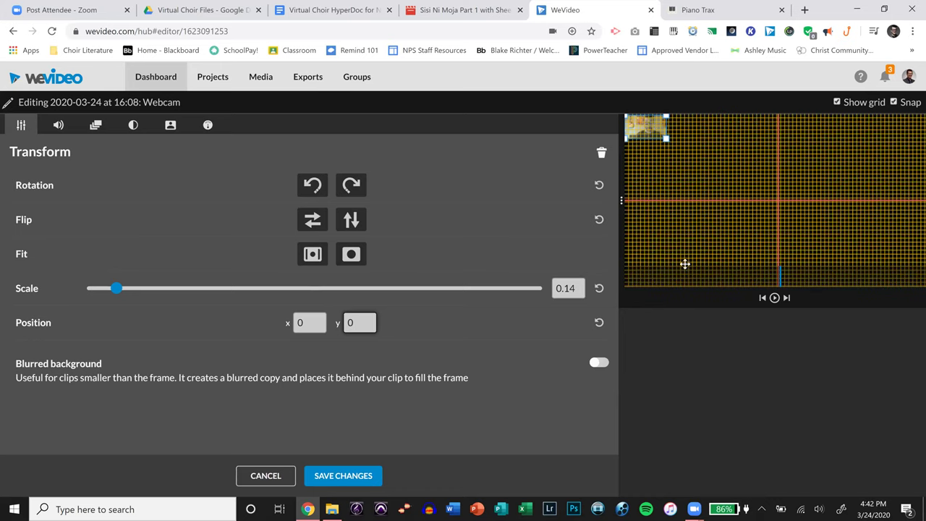
Save the resized clip and place the 16:11 webcam clip on Video 2 at 00:00.
left_click(344, 475)
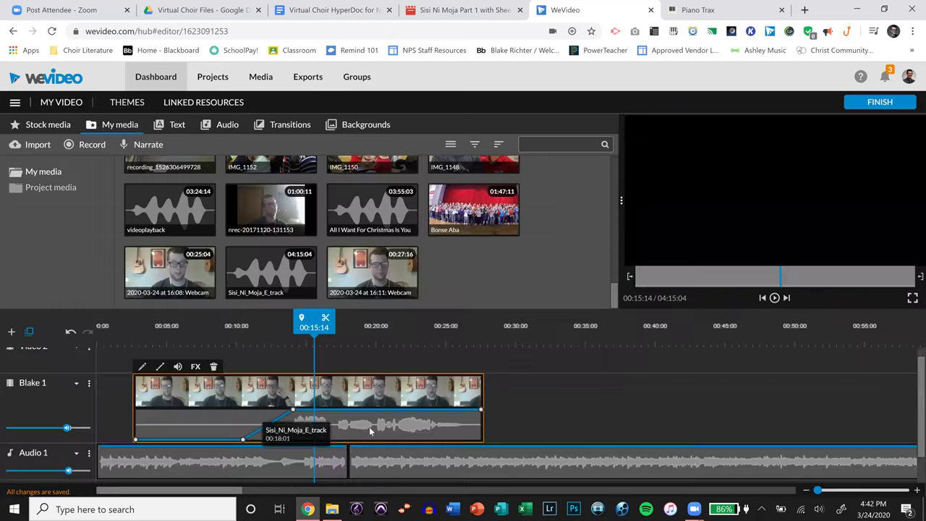
scroll(913, 402, "up", 1)
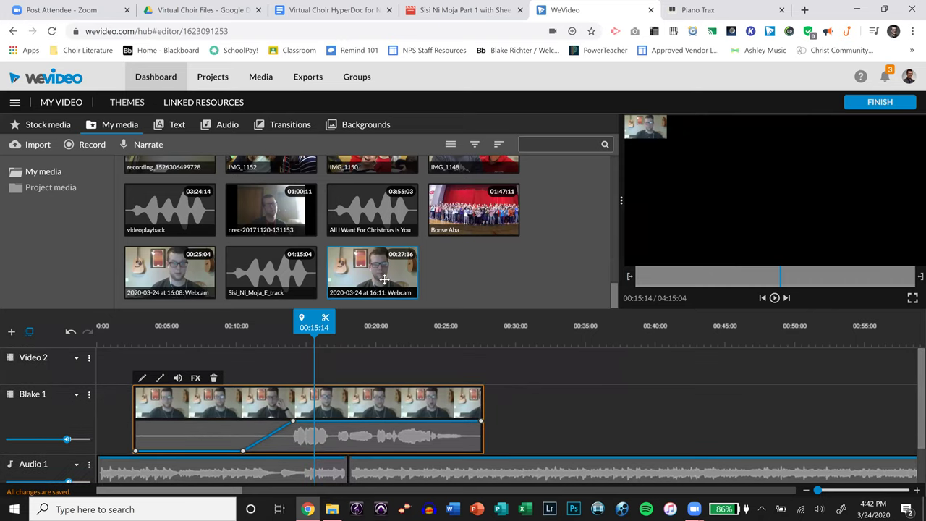
left_click_drag(384, 279, 104, 354)
Mute the Blake 1 and Audio 1 tracks by dropping their volume sliders to zero.
mouse_move(67, 439)
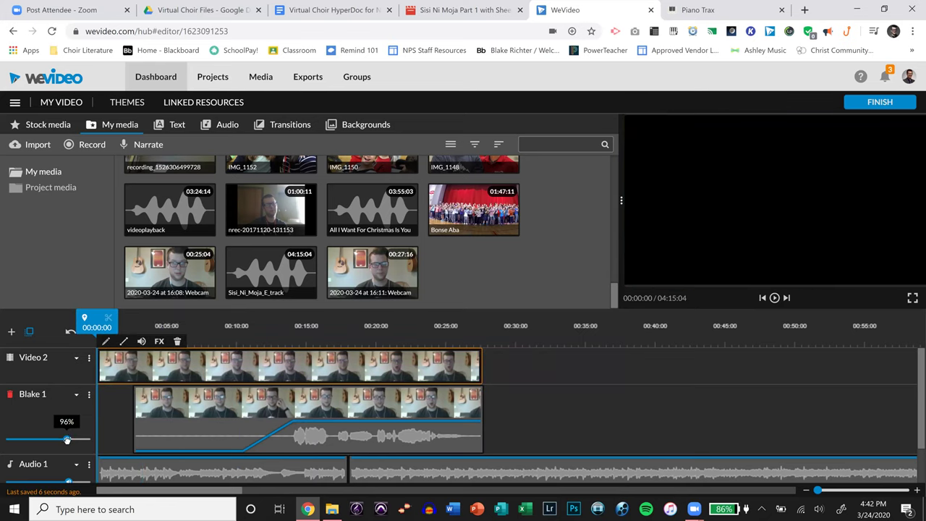
left_click_drag(54, 439, 6, 440)
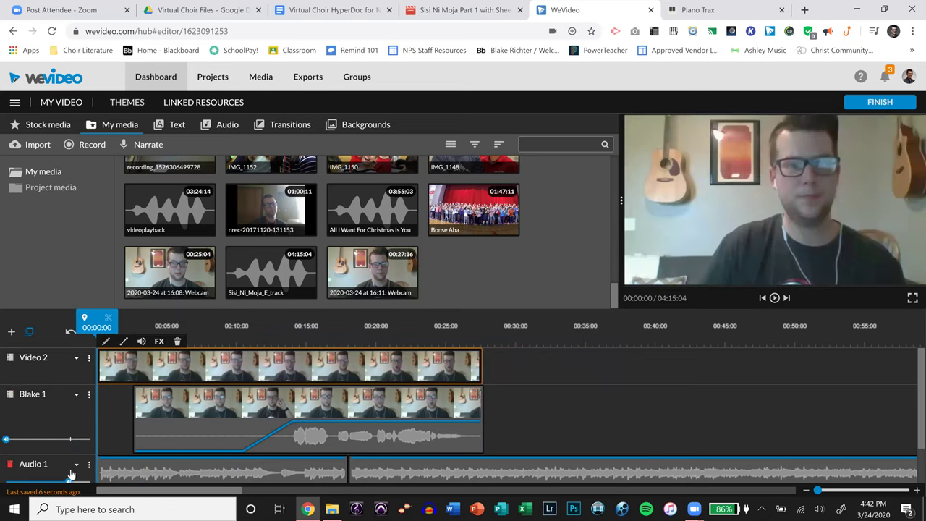
mouse_move(67, 479)
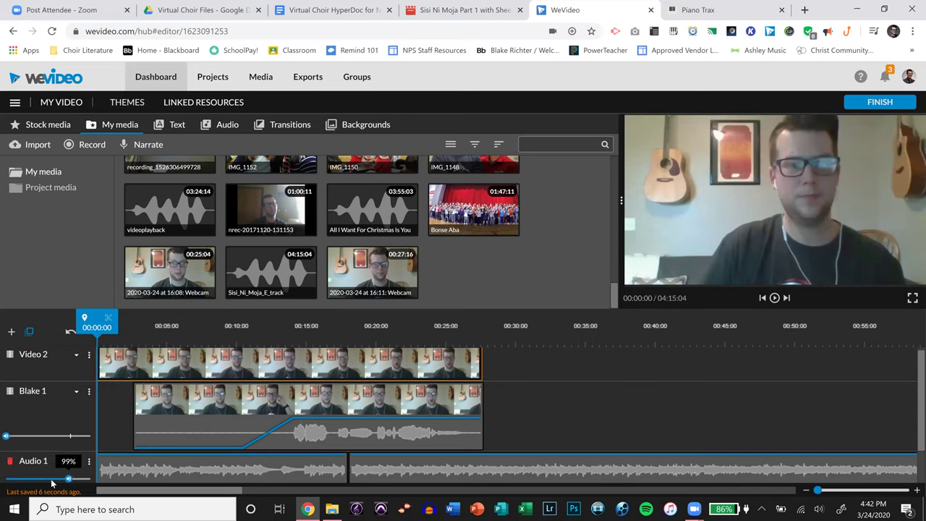
left_click_drag(4, 476, 5, 478)
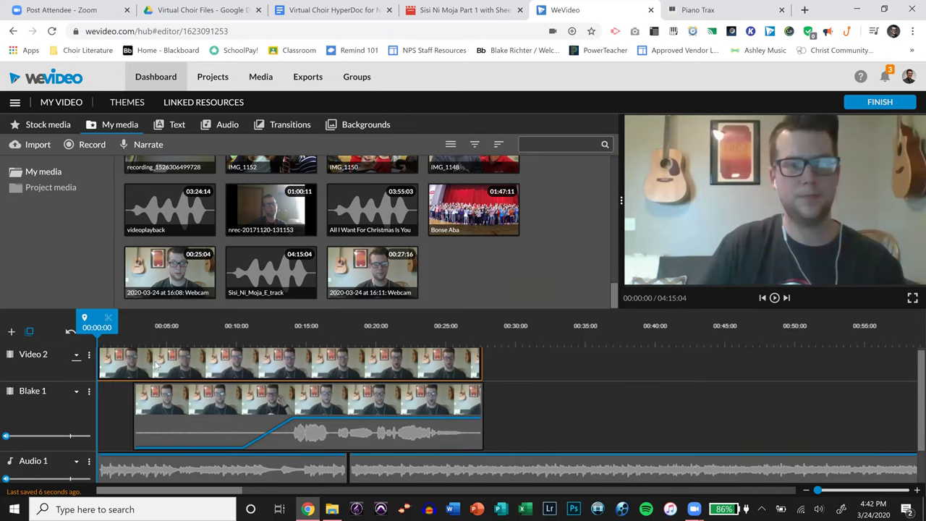
Play from about 00:10 and stop at the cue word, 00:18:18.
mouse_move(772, 378)
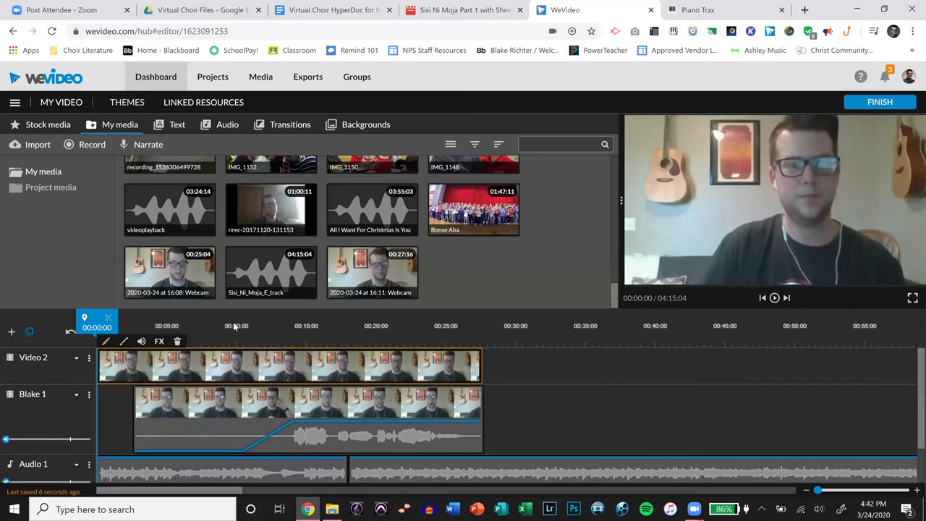
left_click(142, 342)
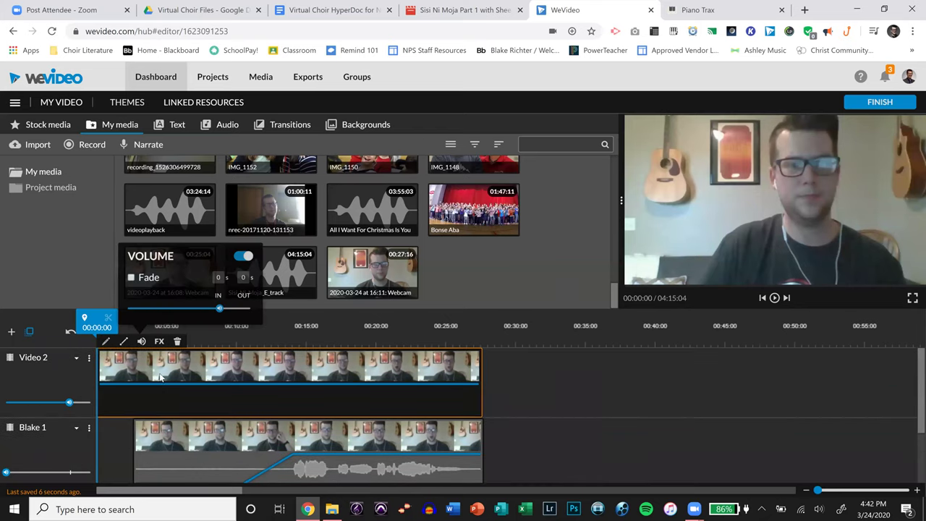
left_click(240, 334)
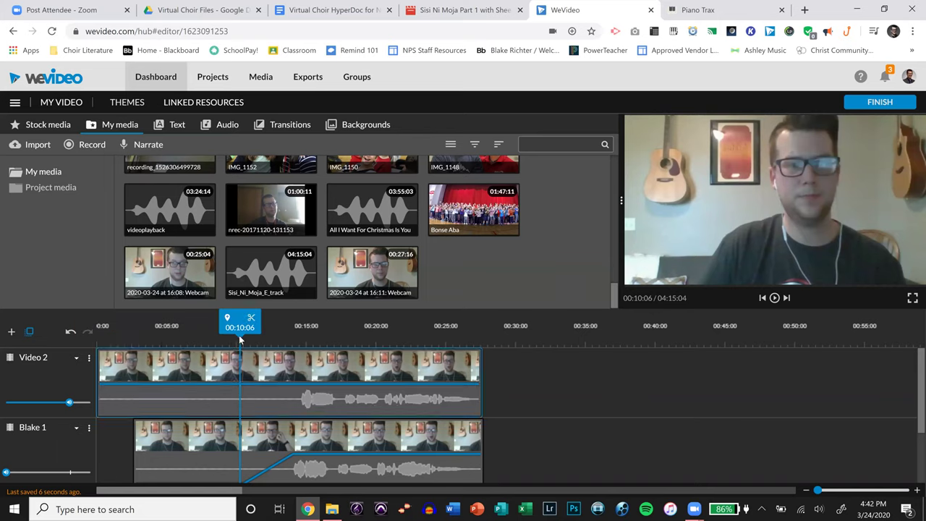
left_click(279, 331)
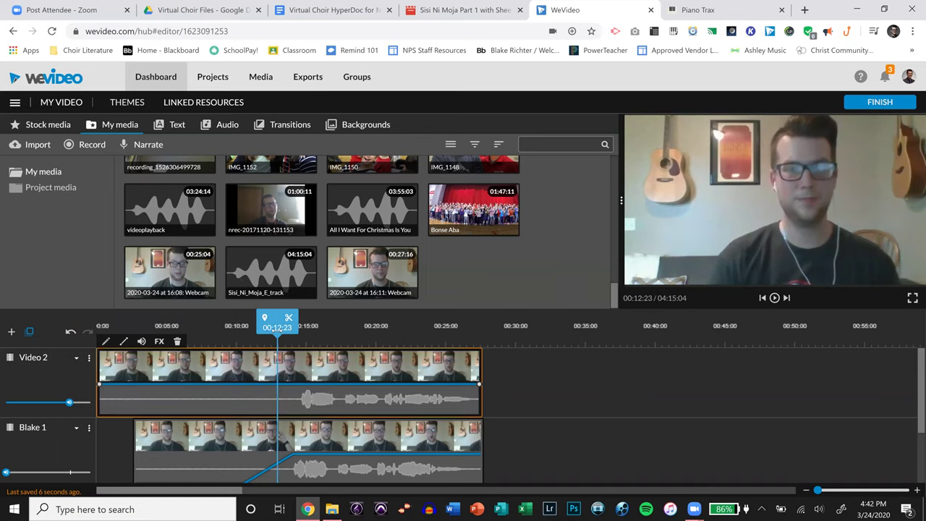
key("space")
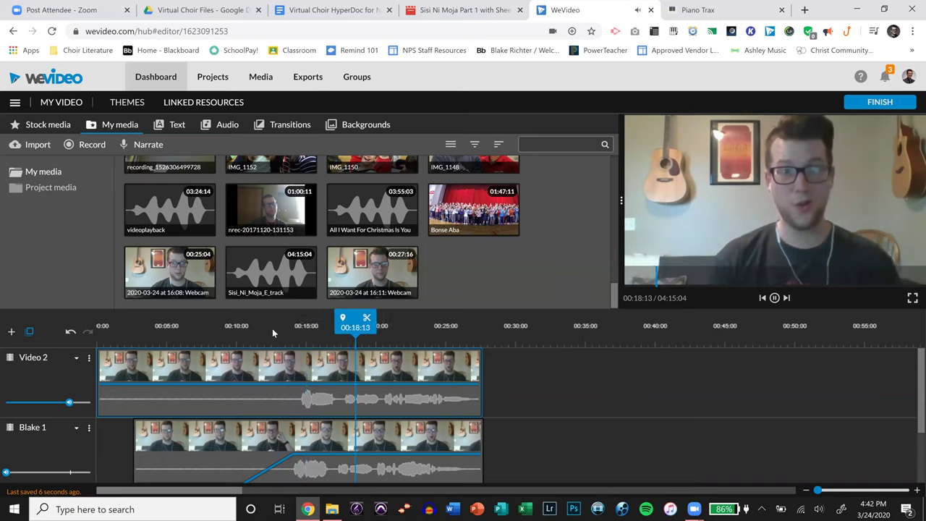
key("space")
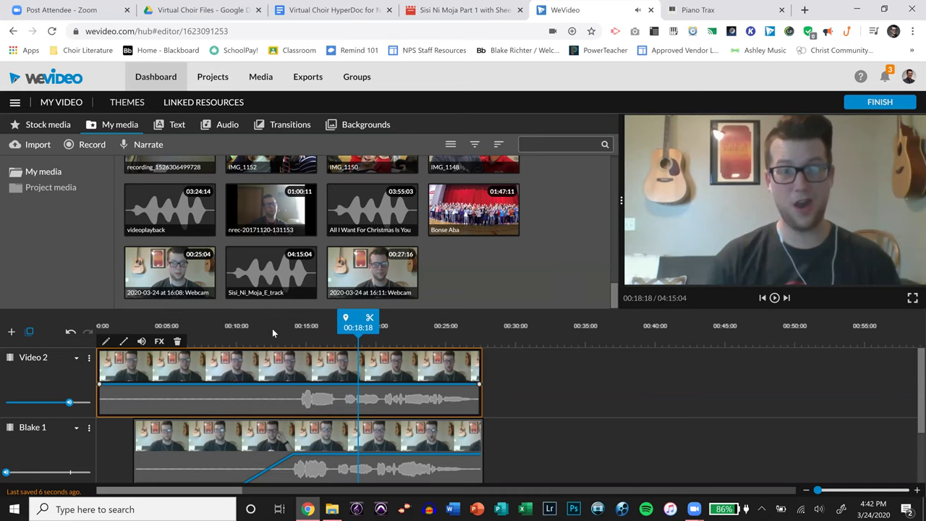
Split the Video 2 clip at 00:18:18, delete the earlier piece, and nudge the remainder.
key("s")
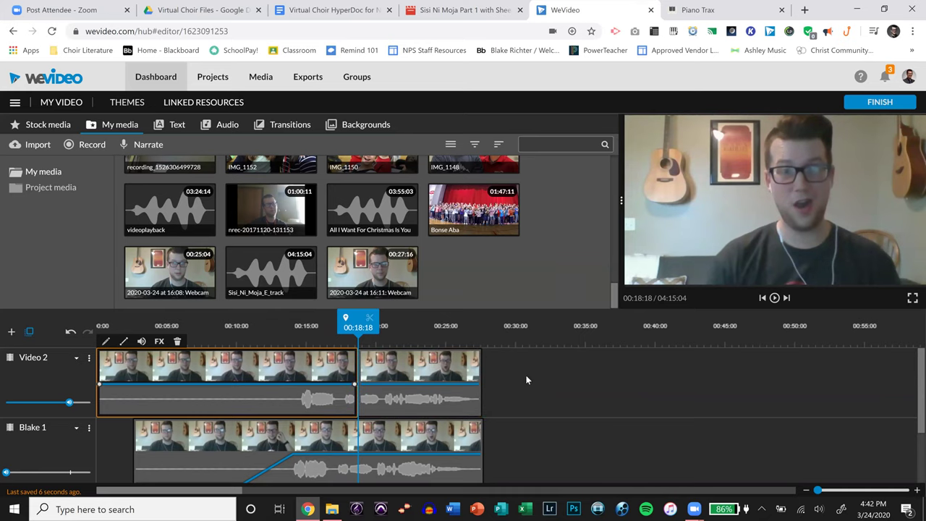
key("Delete")
mouse_move(913, 395)
left_mouse_down()
mouse_move(912, 410)
mouse_move(911, 384)
left_mouse_up()
mouse_move(417, 371)
left_mouse_down()
mouse_move(408, 353)
mouse_move(422, 366)
mouse_move(409, 366)
left_mouse_up()
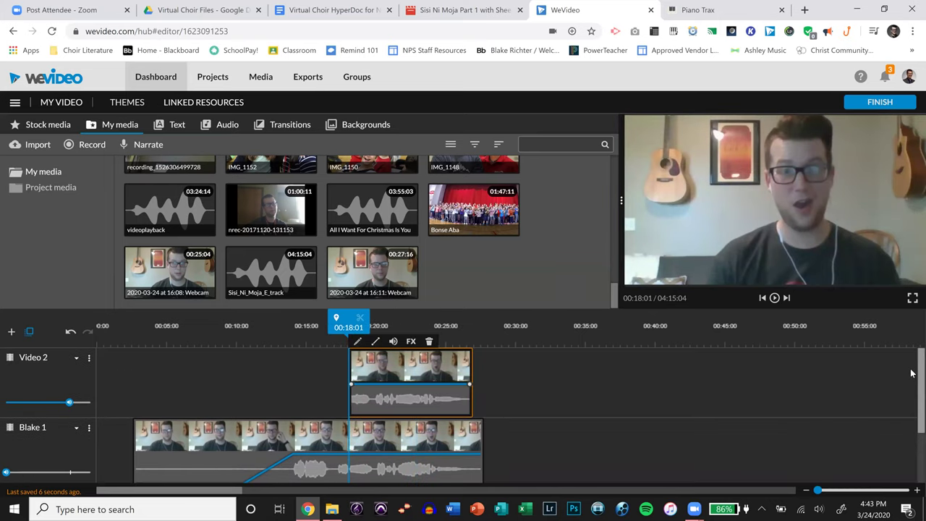
scroll(911, 387, "down", 1)
scroll(914, 387, "up", 1)
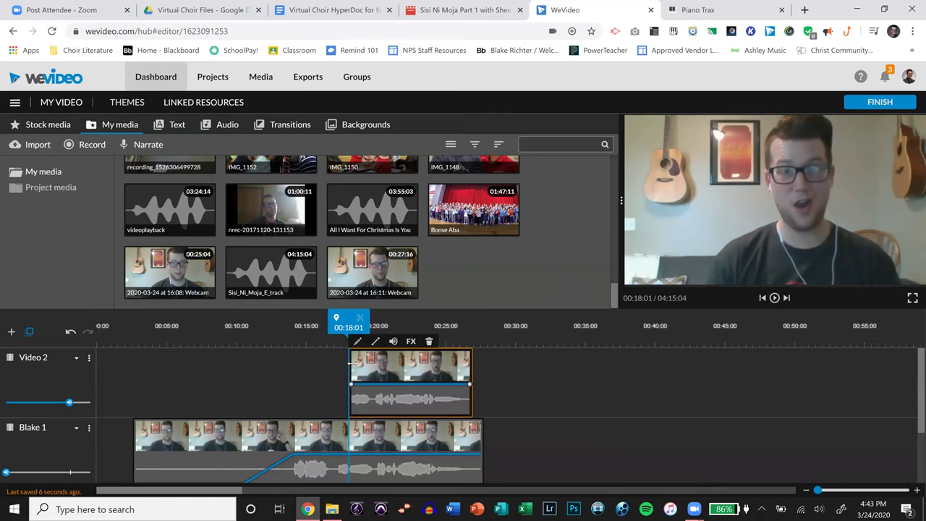
Extend the Video 2 clip back to about 00:03 and keyframe its volume to fade in from 0%.
left_click_drag(348, 364, 134, 369)
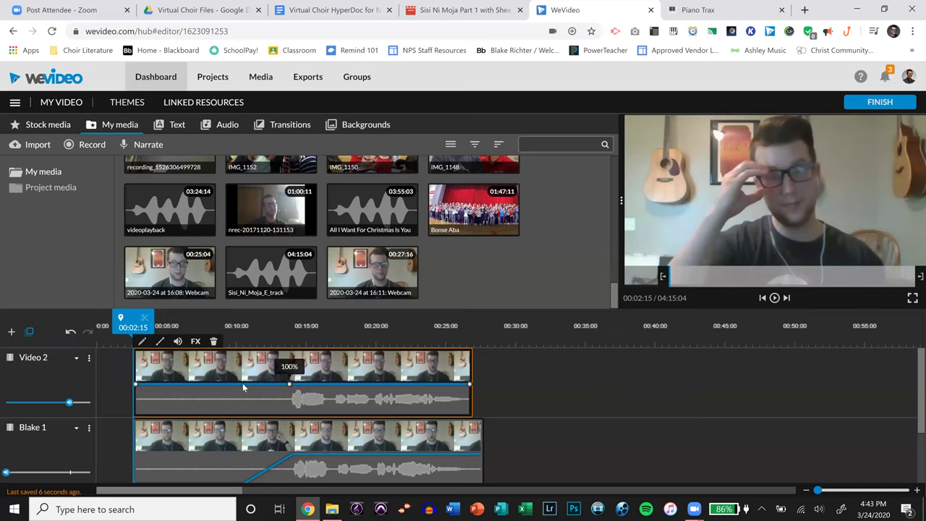
left_click(238, 384)
left_click_drag(135, 385, 136, 413)
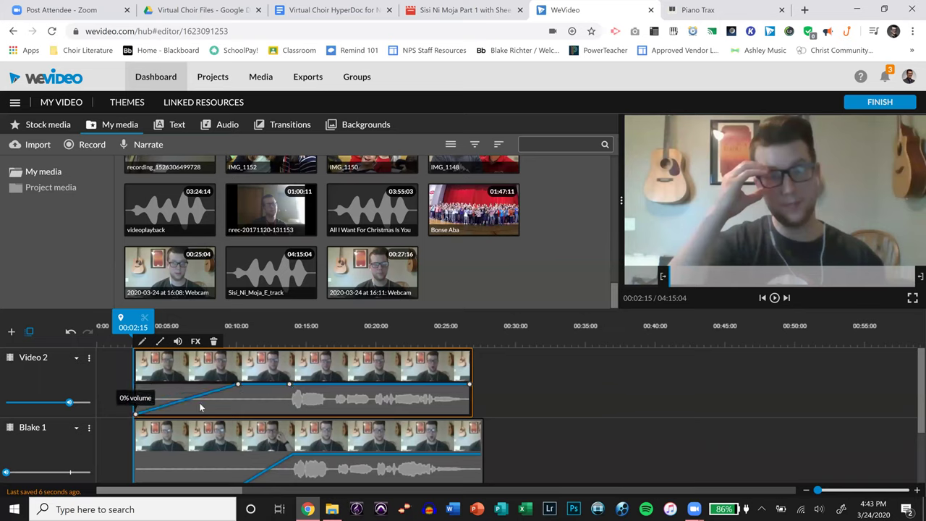
left_click_drag(238, 385, 235, 414)
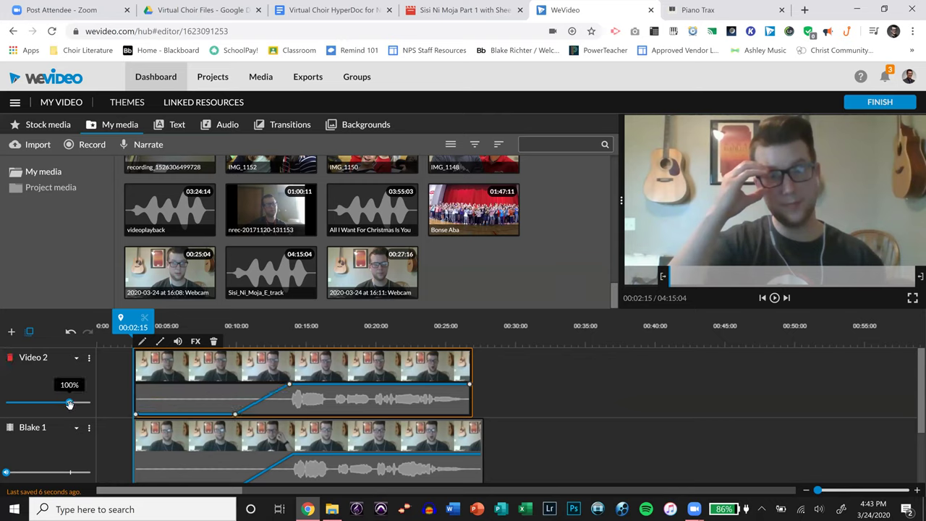
Set the Video 2 track volume to about 35% and toggle the clip's volume options.
left_click_drag(67, 404, 29, 403)
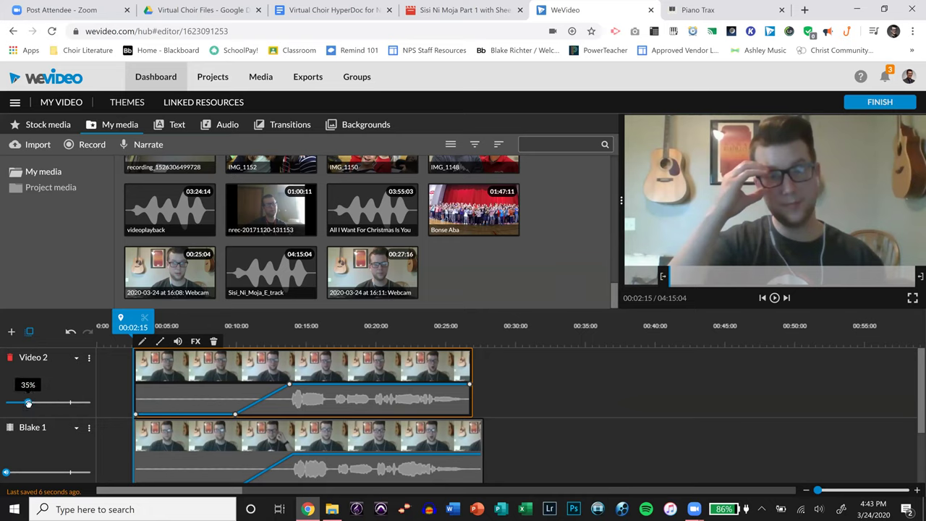
left_click_drag(28, 403, 29, 403)
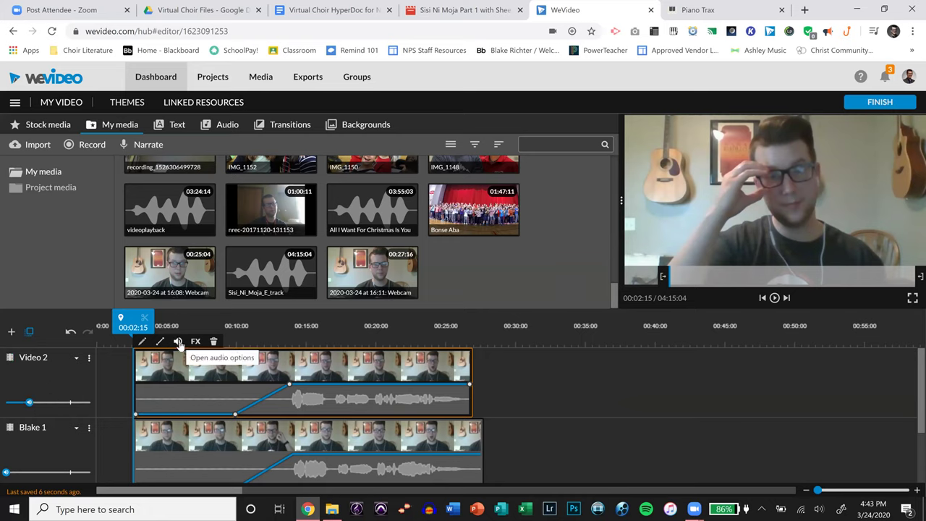
left_click(178, 342)
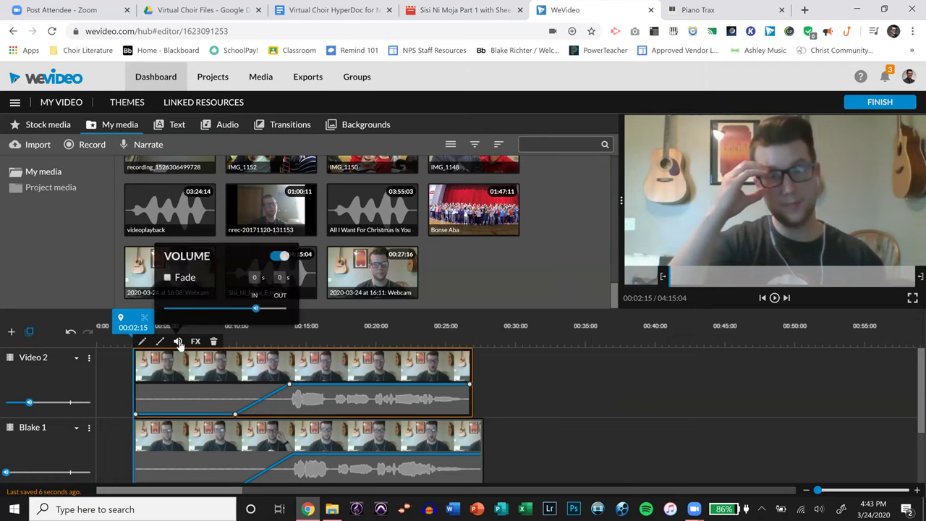
left_click(178, 342)
left_click(179, 342)
left_click(179, 342)
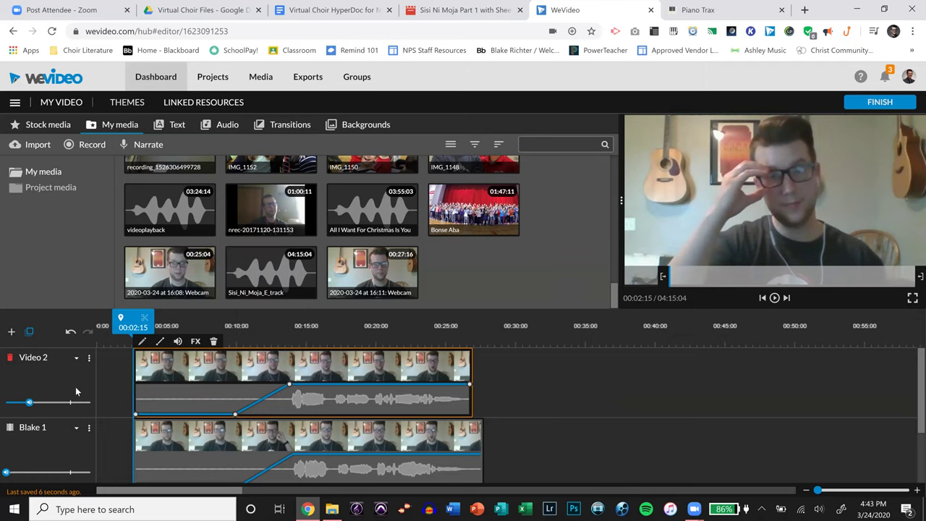
Open the Video 2 clip editor and cancel it without changes.
double_click(190, 362)
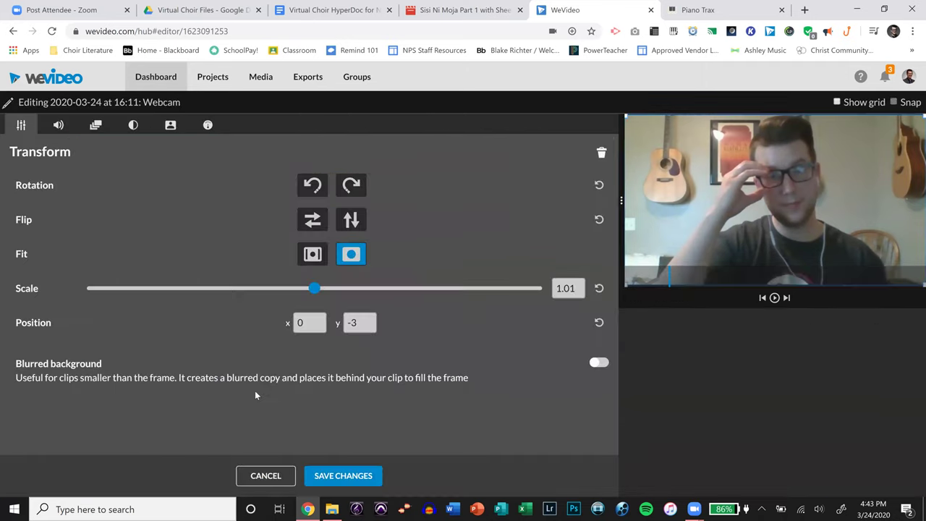
left_click(280, 475)
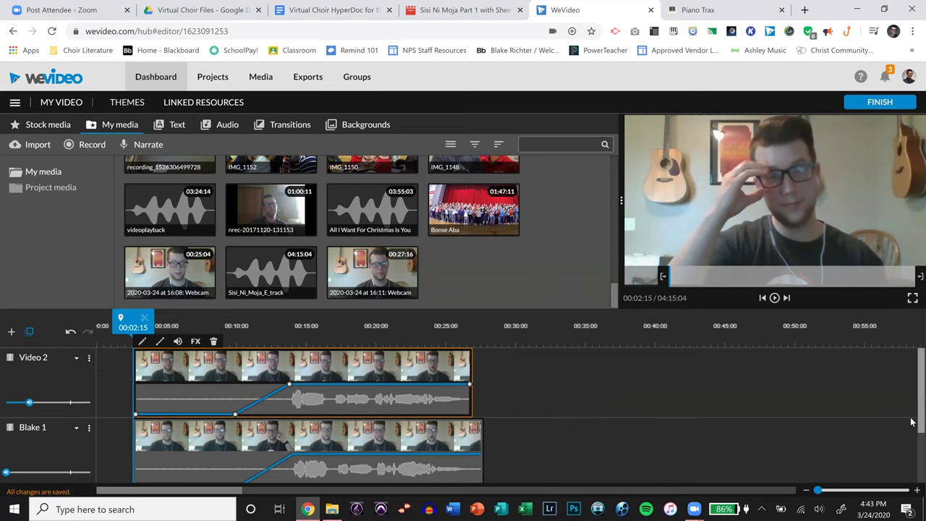
scroll(911, 420, "down", 3)
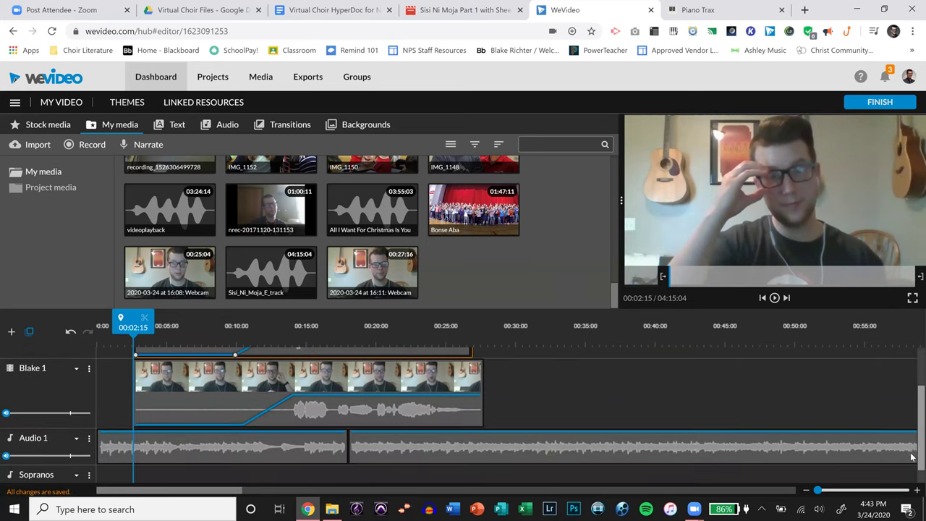
scroll(911, 449, "up", 3)
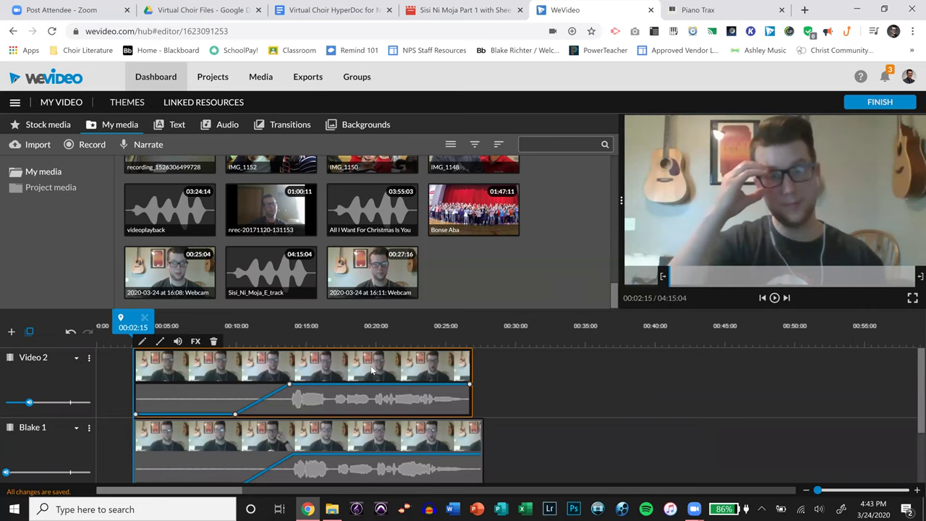
Raise Blake 1 to 100% and Audio 1 to about 69%, then play from 00:13:14.
left_click(286, 337)
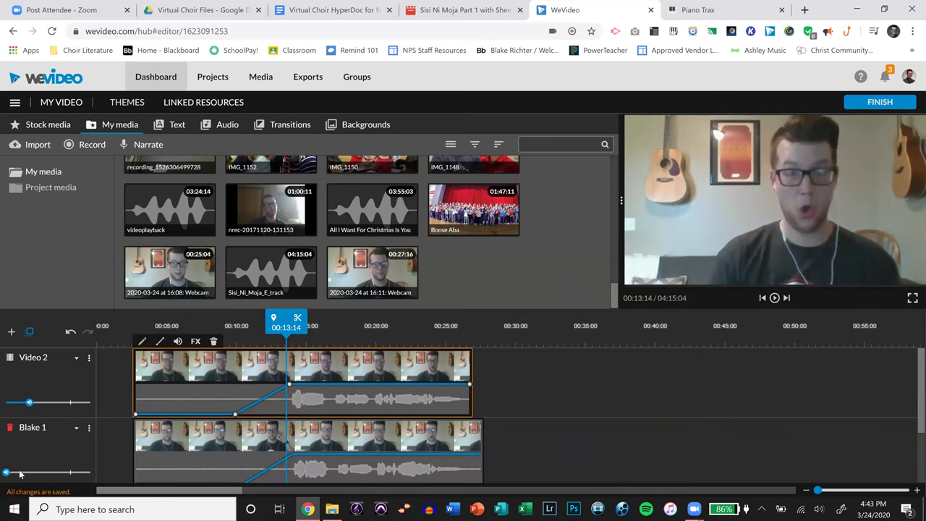
scroll(913, 442, "down", 3)
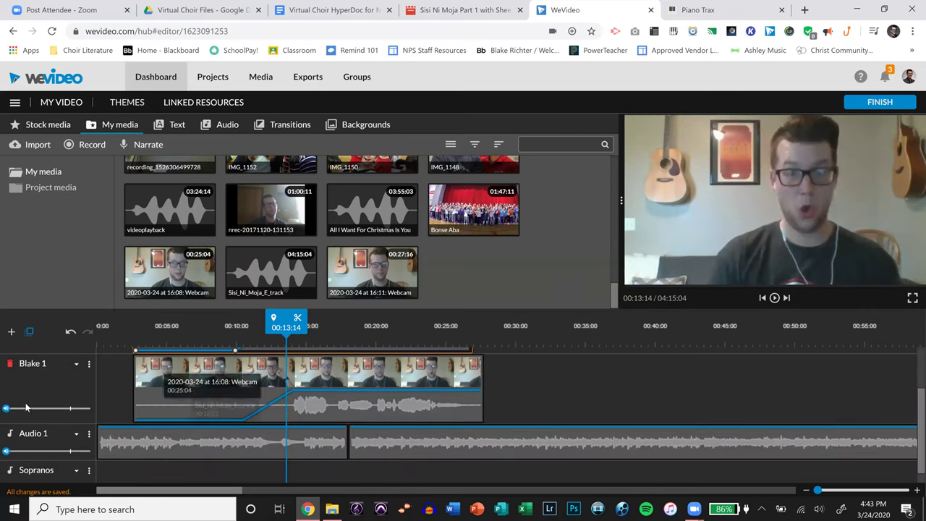
left_click_drag(64, 409, 71, 408)
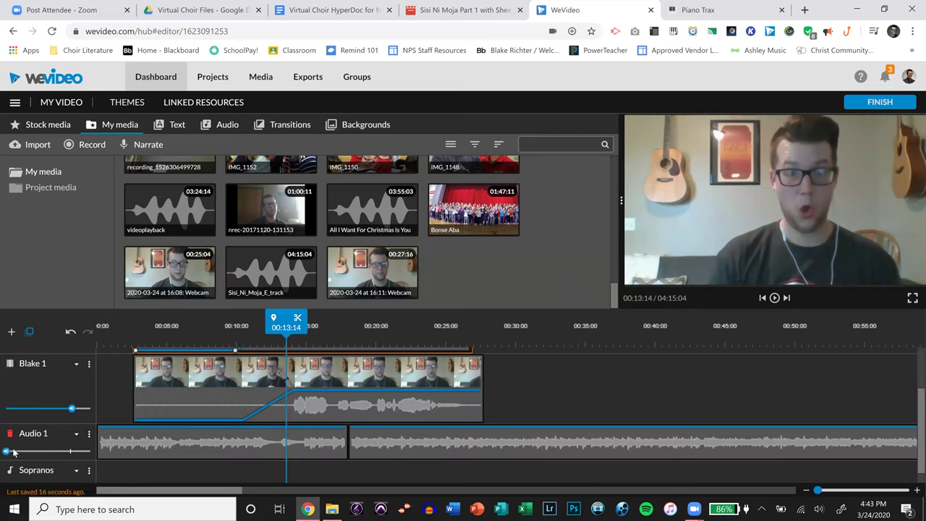
left_click_drag(5, 450, 50, 450)
key("space")
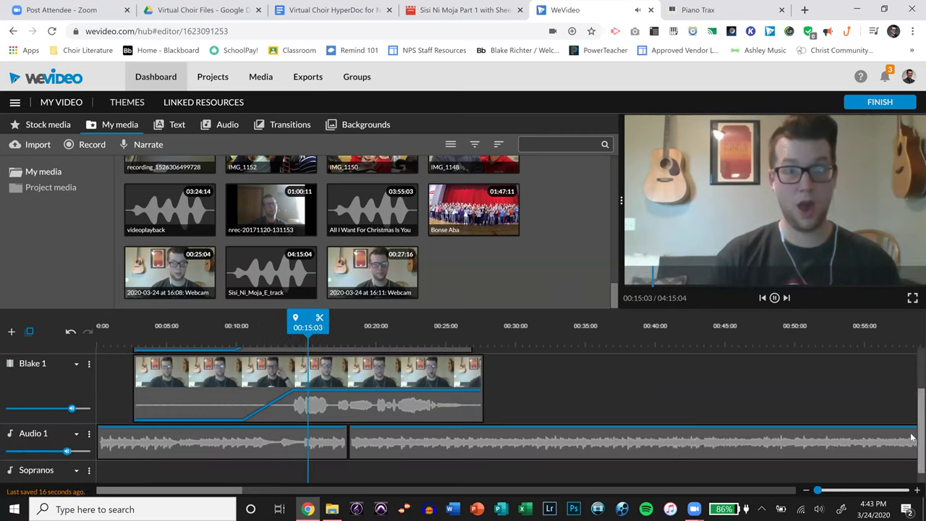
key("space")
scroll(911, 437, "up", 1)
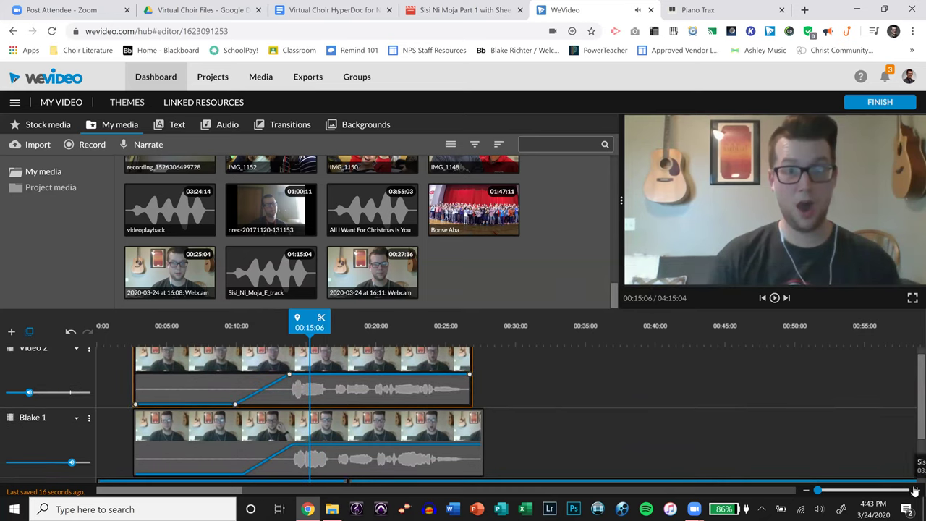
left_click(915, 491)
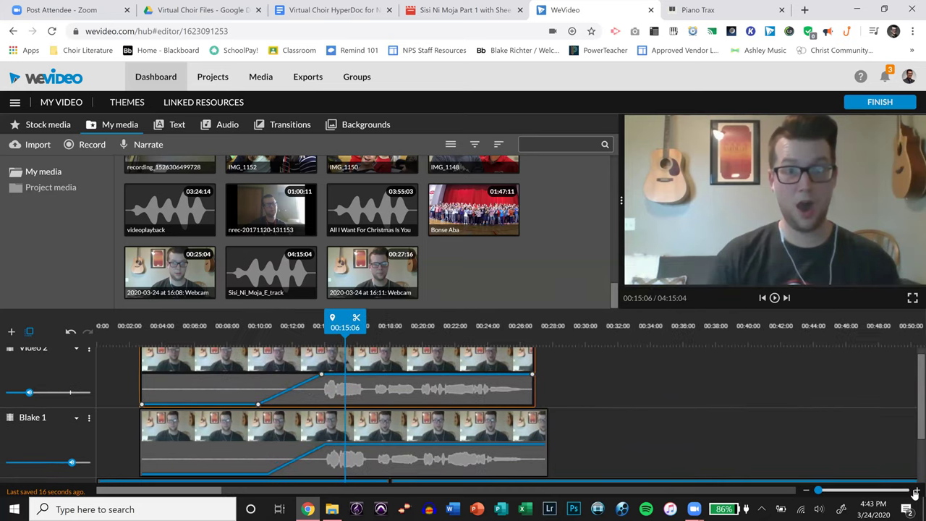
left_click(915, 491)
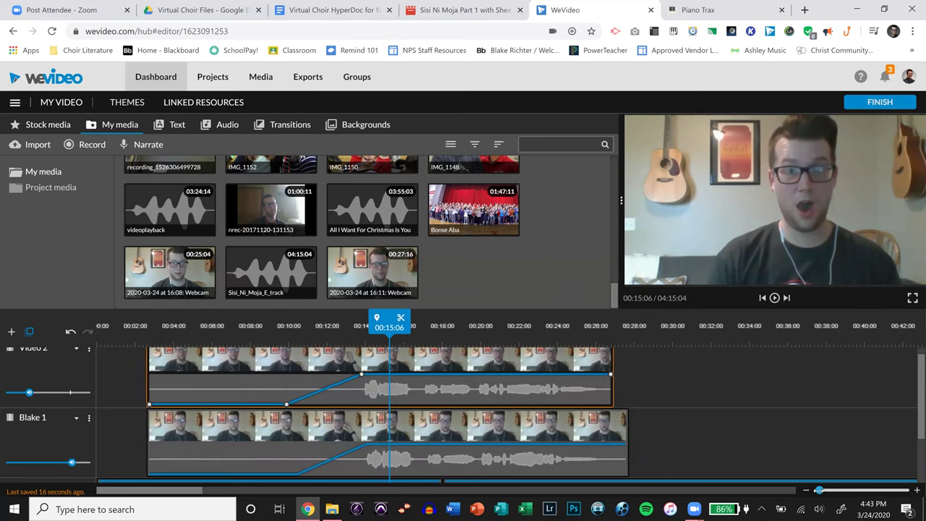
left_click(915, 492)
left_click(916, 492)
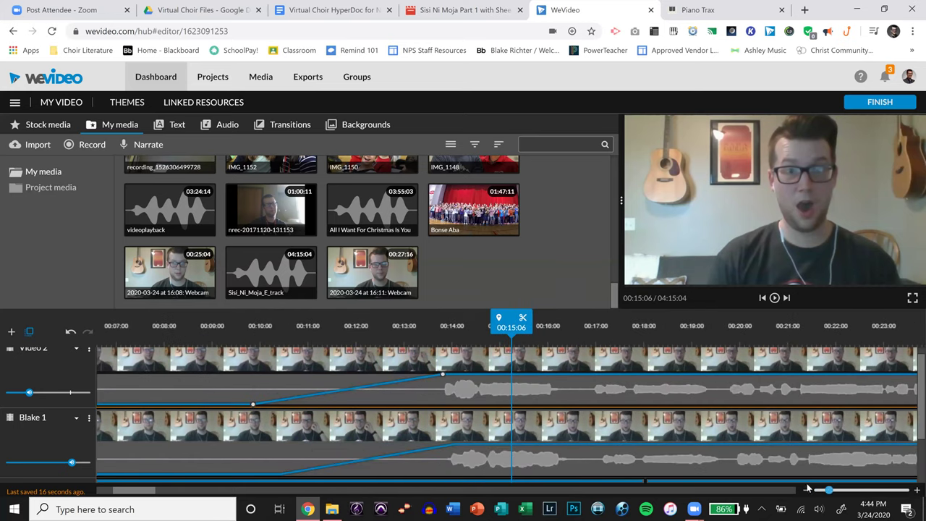
left_click(405, 364)
mouse_move(828, 489)
left_mouse_down()
mouse_move(807, 490)
mouse_move(817, 490)
left_mouse_up()
left_click(222, 360)
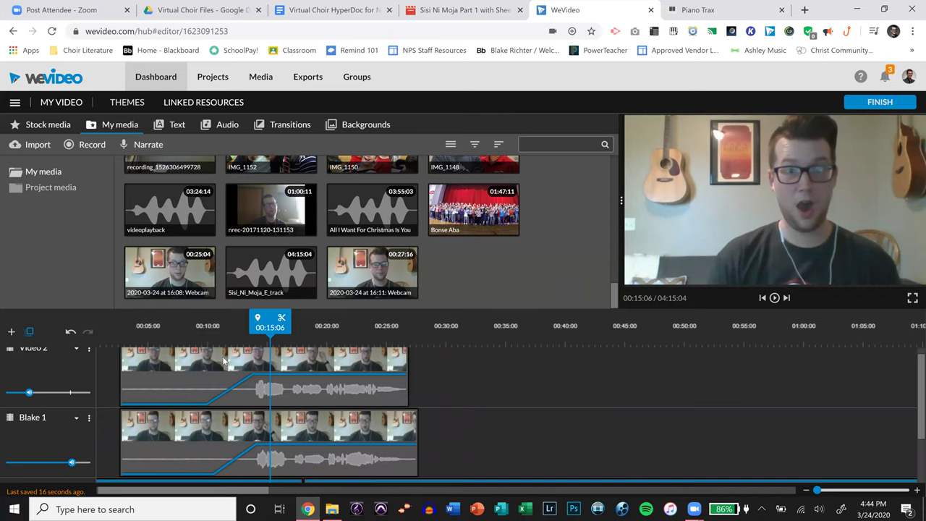
left_click(239, 364)
double_click(245, 363)
left_click(263, 475)
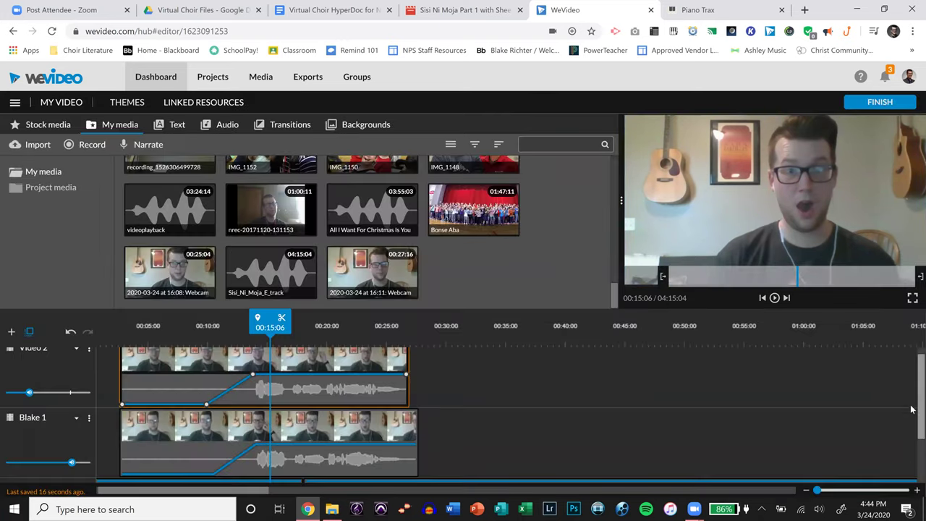
scroll(913, 375, "up", 1)
left_click(311, 371)
left_click(311, 371)
double_click(244, 369)
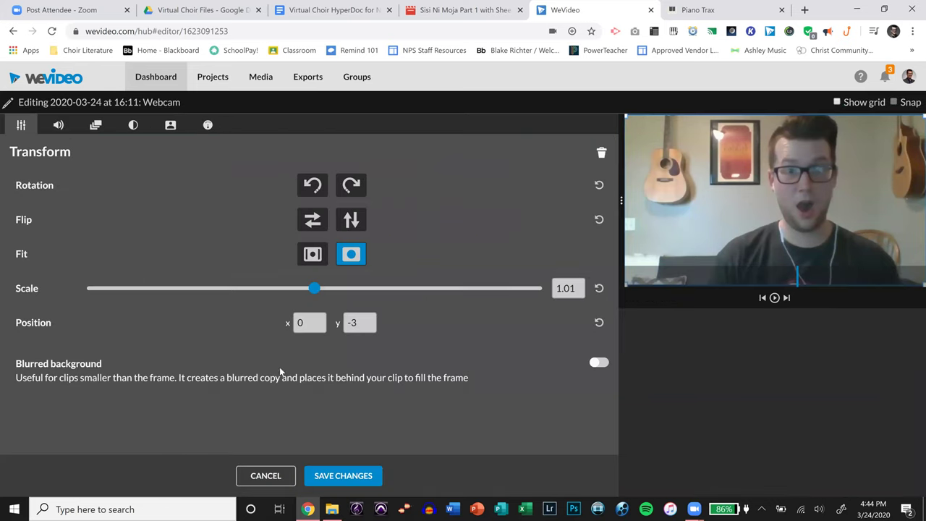
left_click(265, 476)
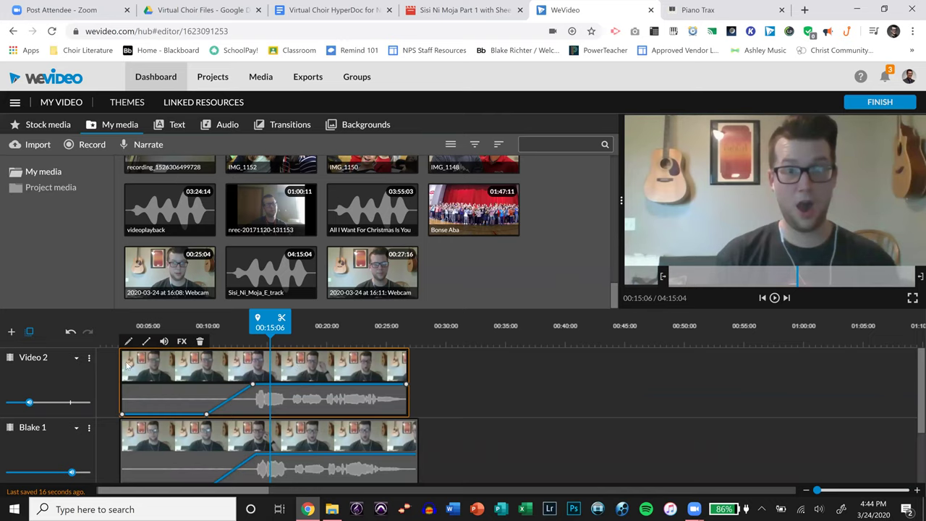
Trim the start of the Video 2 clip and check its right-click actions.
left_click_drag(121, 365, 145, 365)
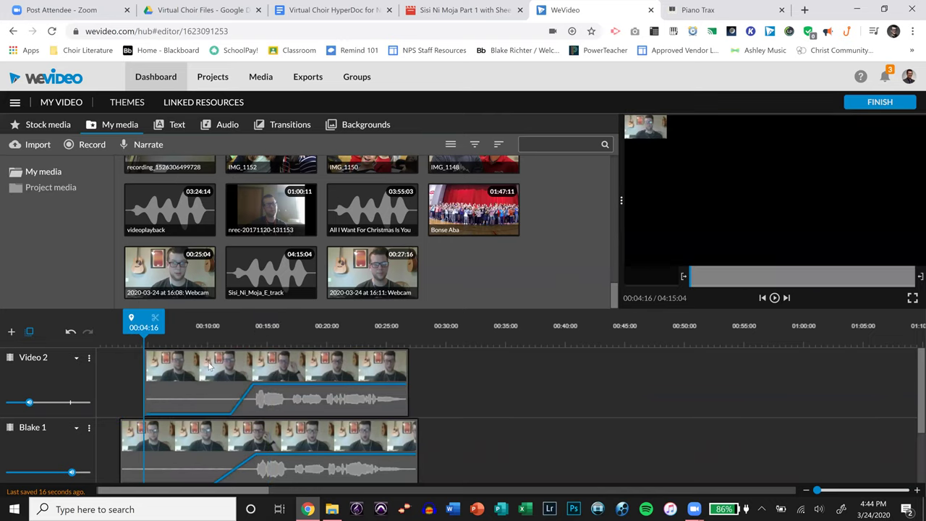
left_click(219, 368)
right_click(215, 369)
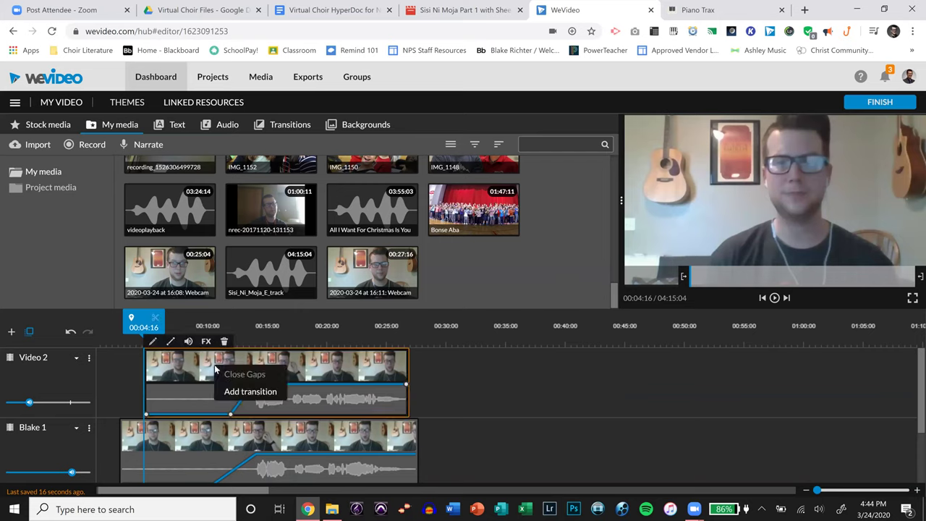
left_click(192, 369)
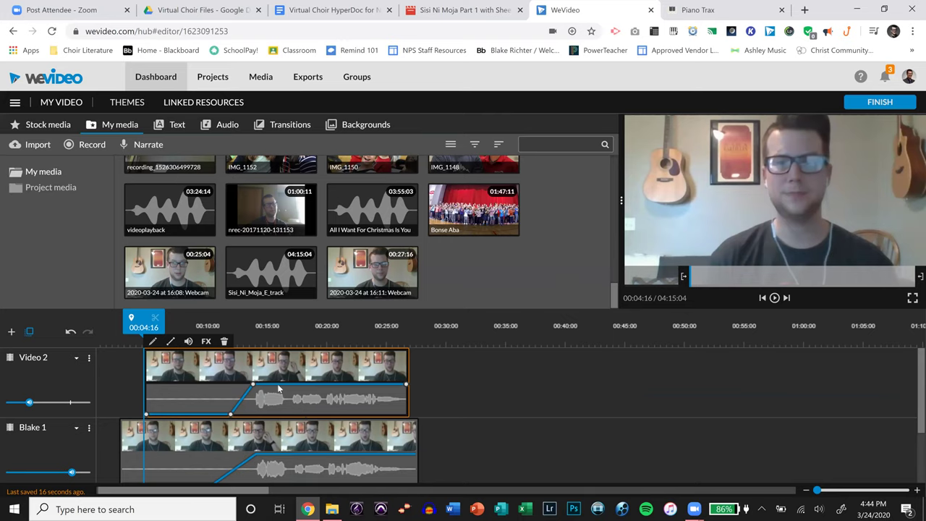
Raise Video 2 to full volume, lower Blake 1 to 22%, and start playback.
left_click_drag(27, 402, 71, 402)
left_click_drag(71, 472, 0, 475)
scroll(911, 400, "down", 2)
left_click_drag(73, 437, 55, 437)
scroll(911, 382, "up", 3)
key("space")
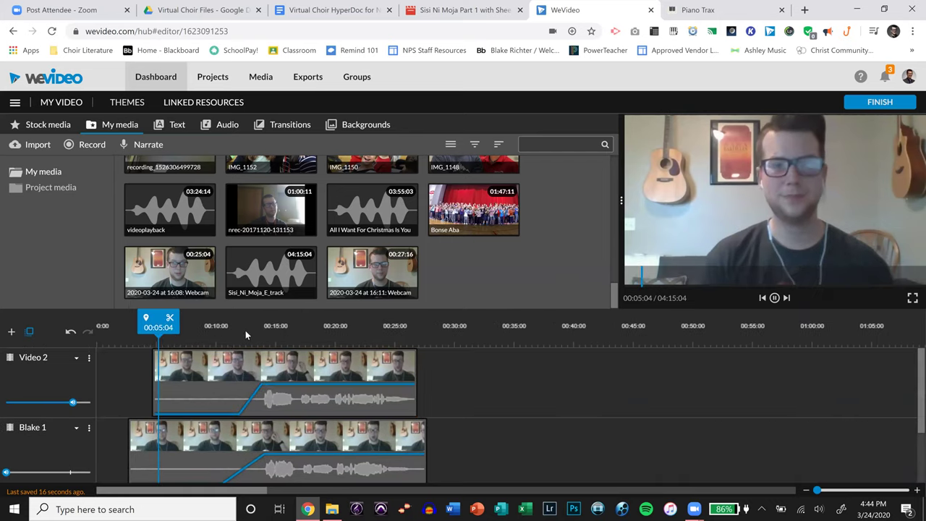
Split the Video 2 clip at 00:17:20, delete the left part, and try moving the rest.
left_click(246, 358)
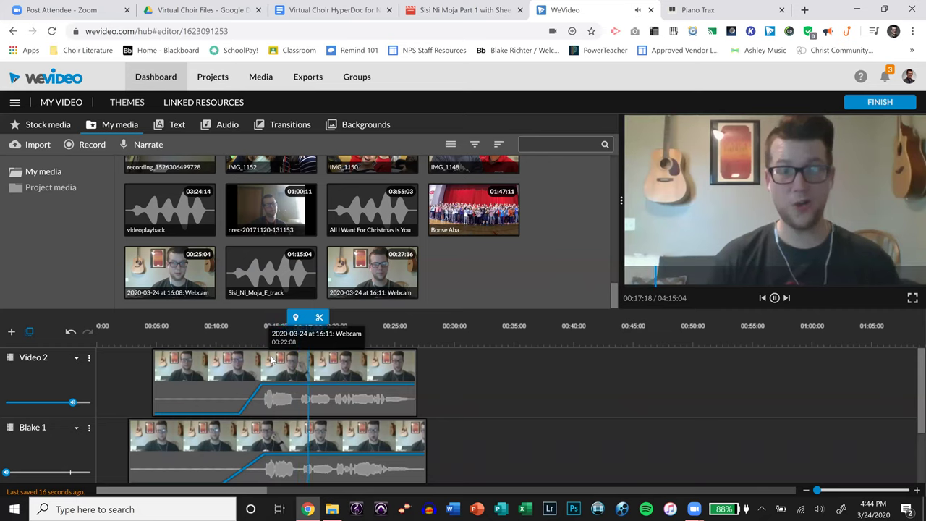
left_click(273, 360)
key("s")
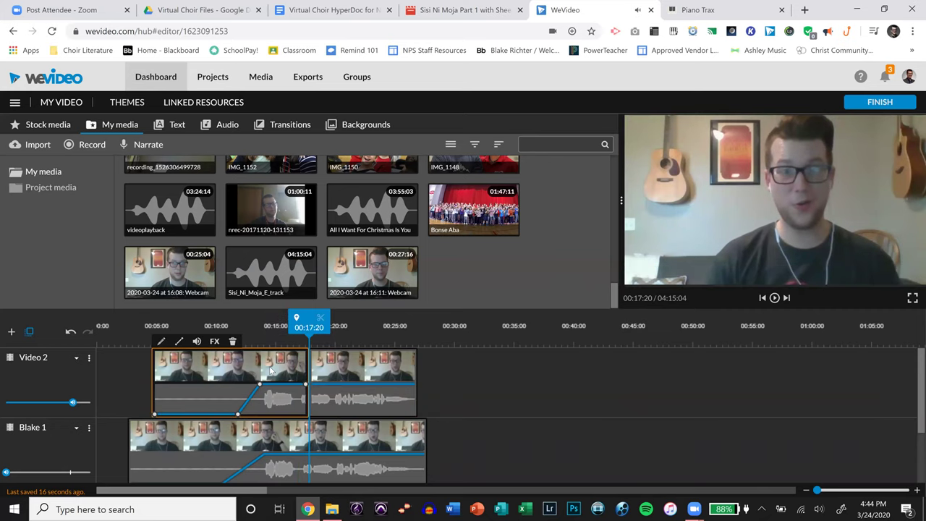
key("Delete")
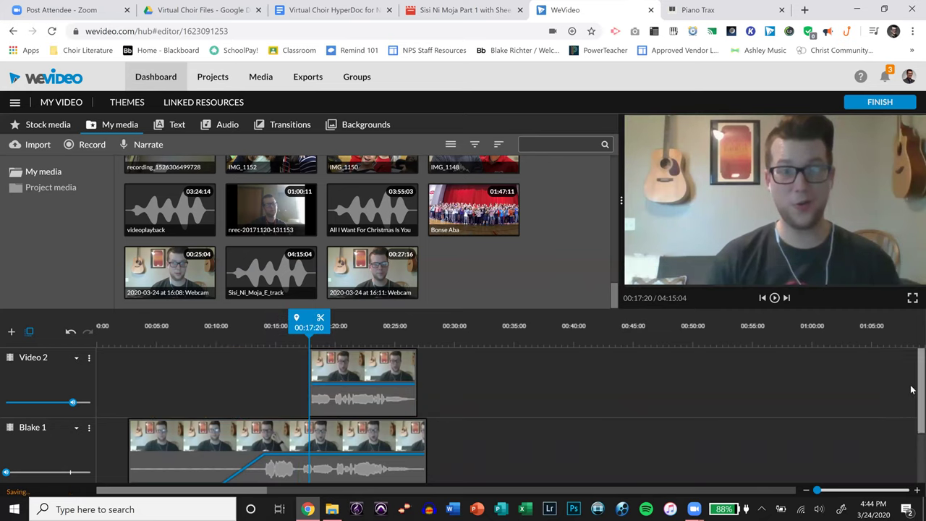
scroll(723, 387, "down", 1)
mouse_move(348, 358)
left_mouse_down()
mouse_move(383, 358)
mouse_move(352, 372)
left_mouse_up()
scroll(362, 383, "down", 2)
Stretch the Video 2 clip back to Blake 1's start and mute its opening with volume points.
scroll(369, 385, "up", 1)
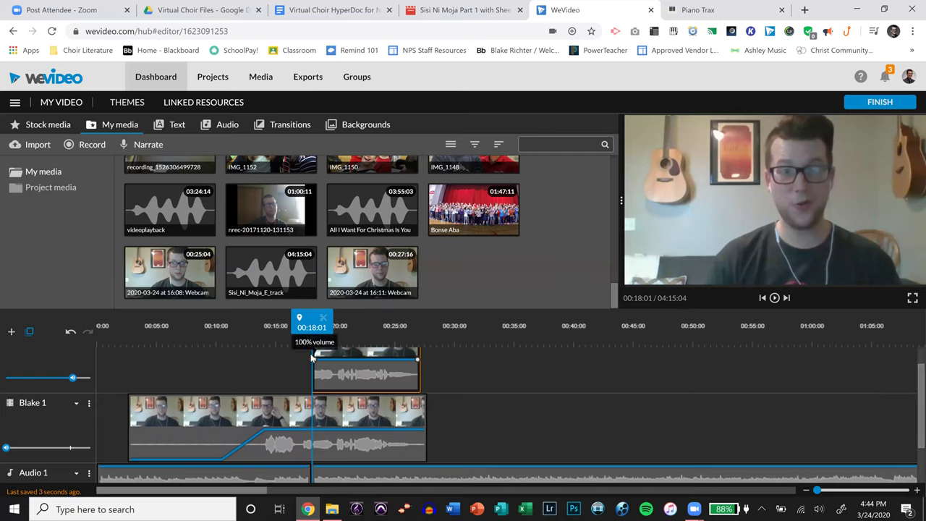
left_click_drag(314, 355, 128, 347)
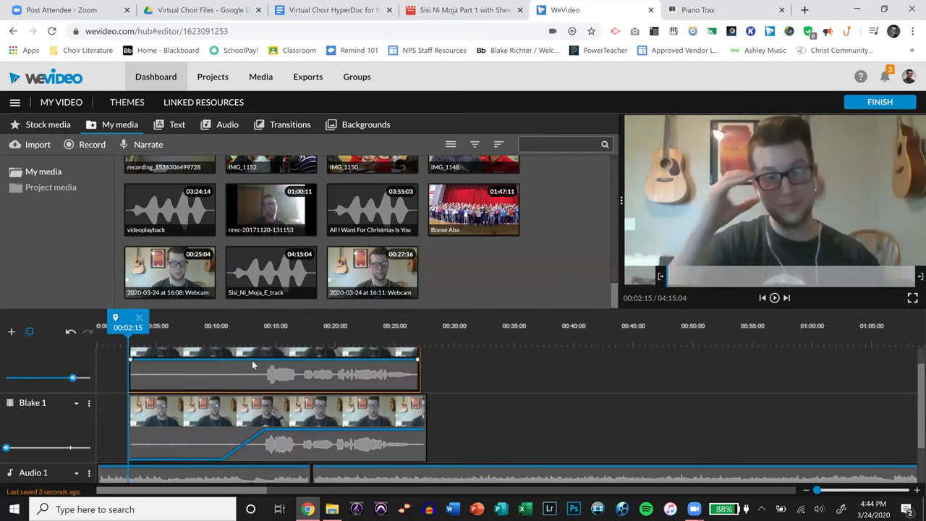
left_click(235, 359)
left_click_drag(239, 359, 224, 389)
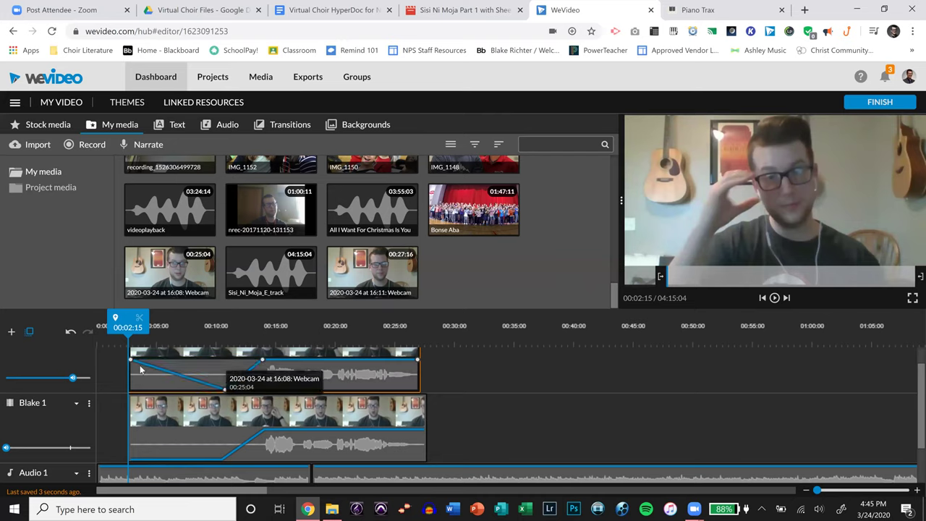
left_click_drag(131, 362, 130, 389)
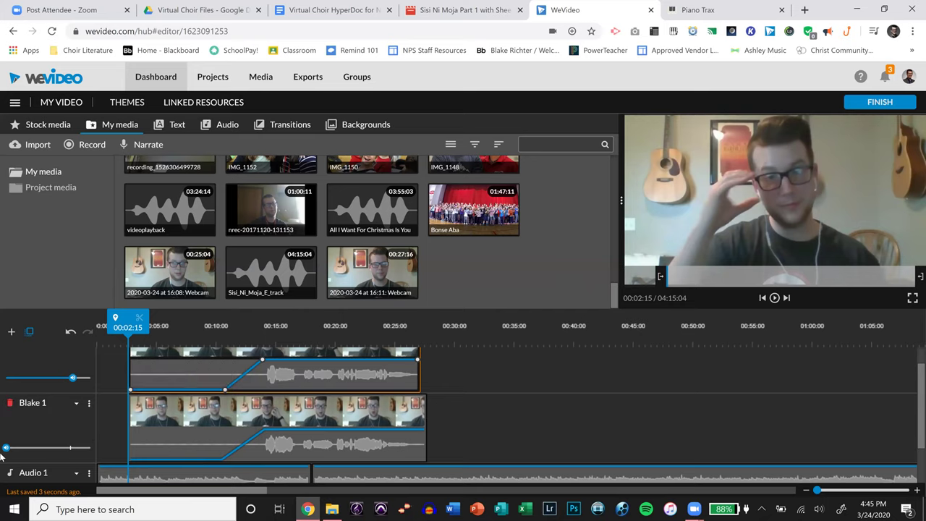
Rebalance the Blake 1 and Audio 1 track volumes while playing back from about 00:11.
left_click_drag(68, 456, 66, 448)
left_click(225, 331)
key("space")
left_click_drag(919, 391, 920, 423)
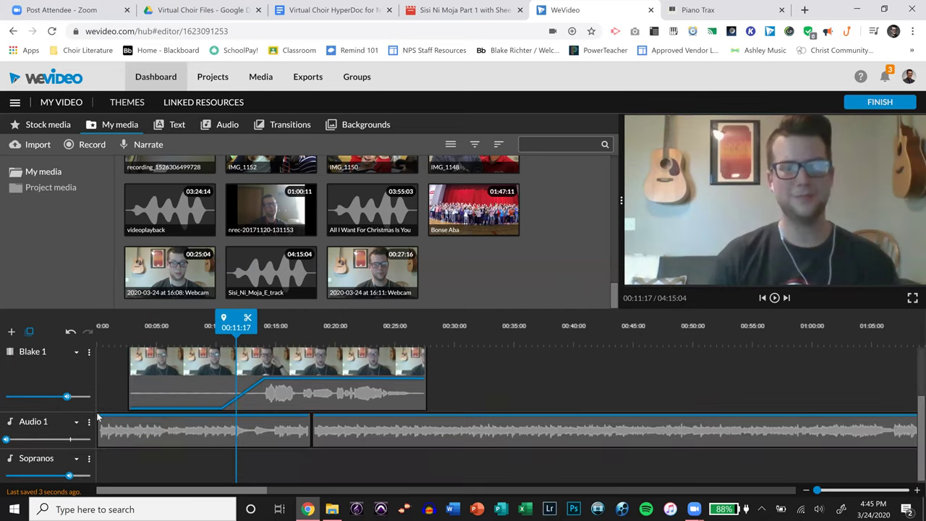
left_click_drag(46, 442, 70, 439)
key("space")
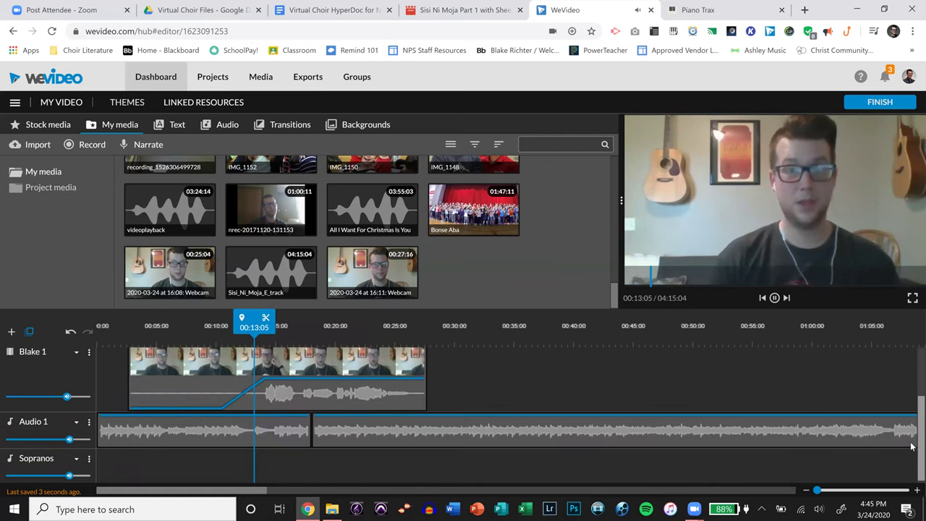
key("space")
scroll(911, 400, "up", 2)
left_click(861, 421)
key("space")
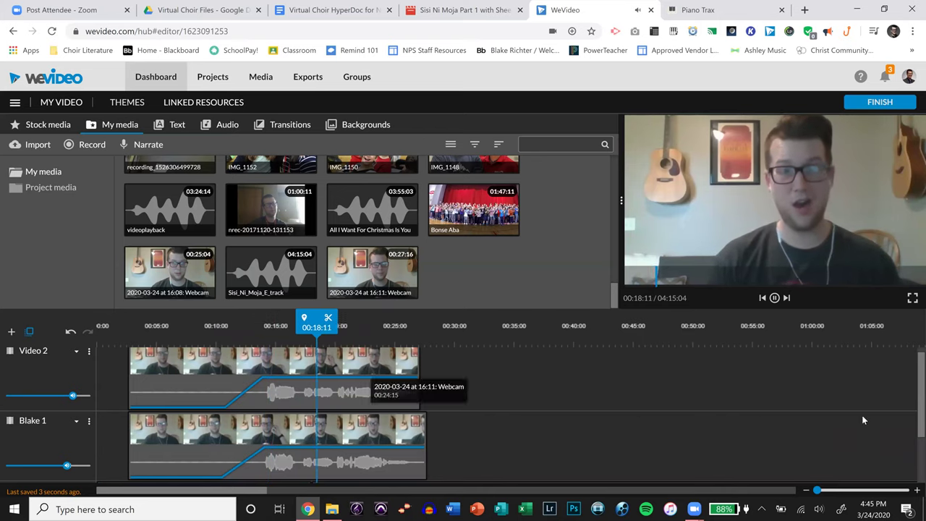
Look up Blake 1's 0.14 scale value, closing both clip editors without saving.
left_click(385, 394)
double_click(243, 369)
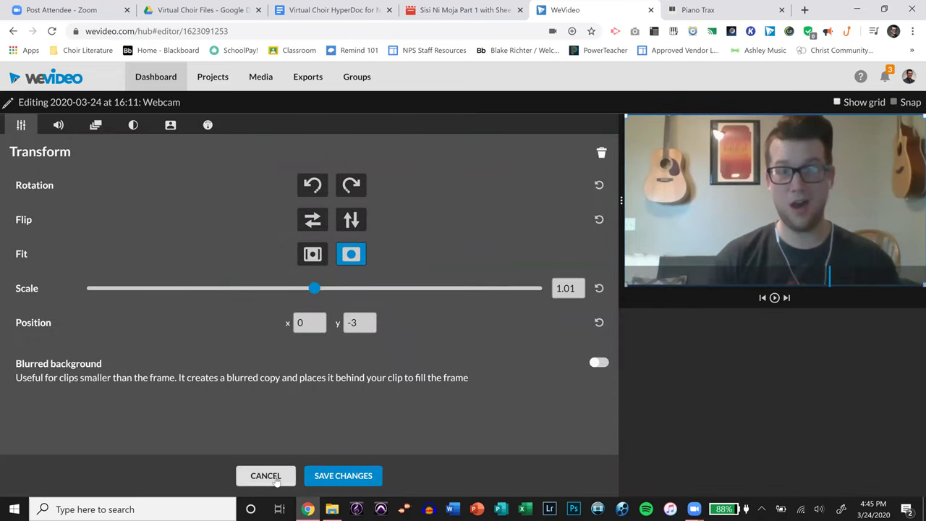
left_click(266, 476)
double_click(251, 435)
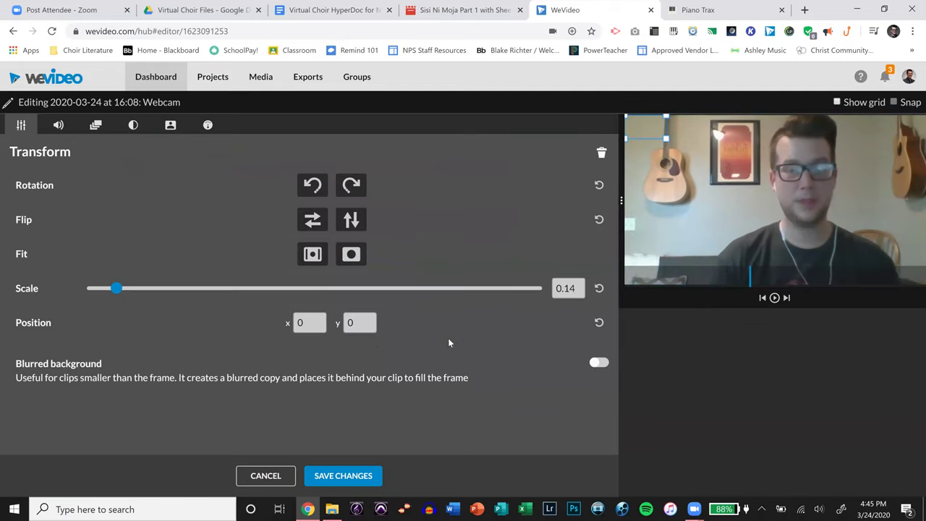
left_click_drag(579, 292, 516, 292)
key("ctrl+c")
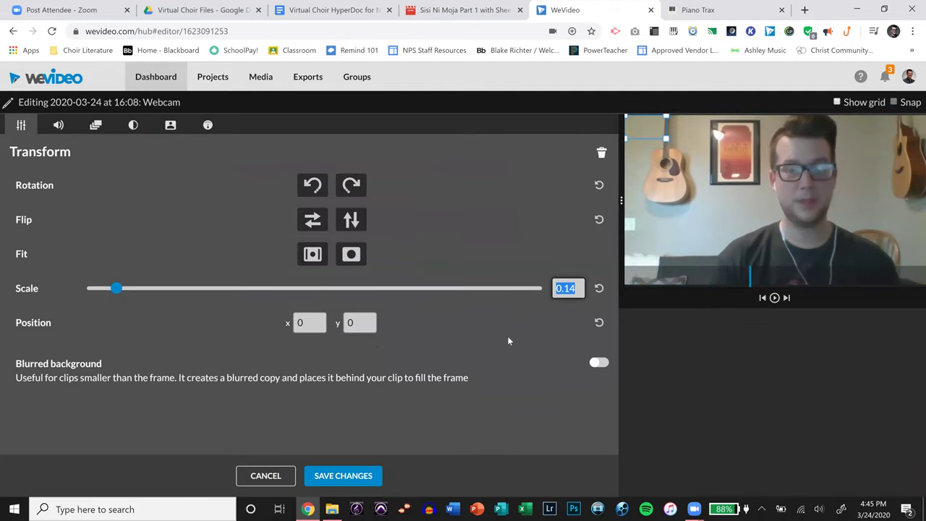
left_click(264, 483)
Set the 16:11 webcam clip to scale 0.14, place it top-left beside Blake 1, and save.
double_click(315, 368)
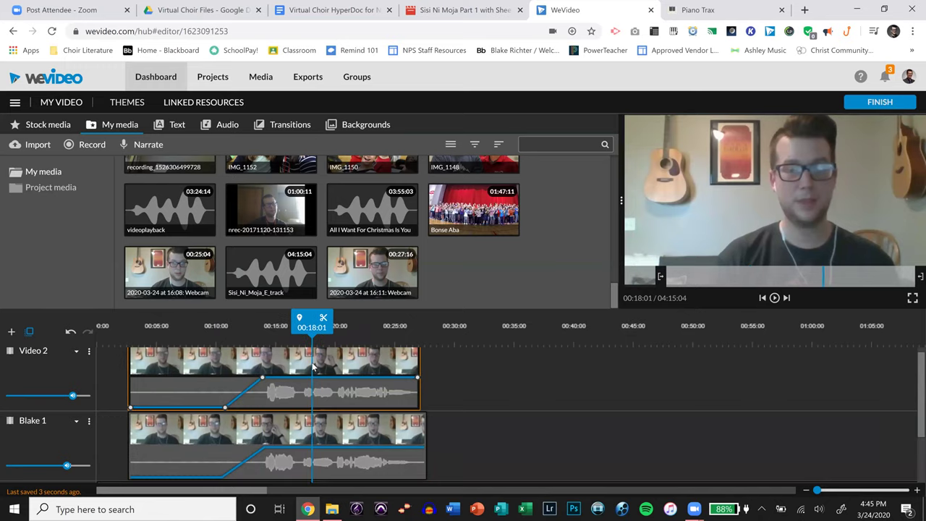
left_click_drag(583, 289, 491, 291)
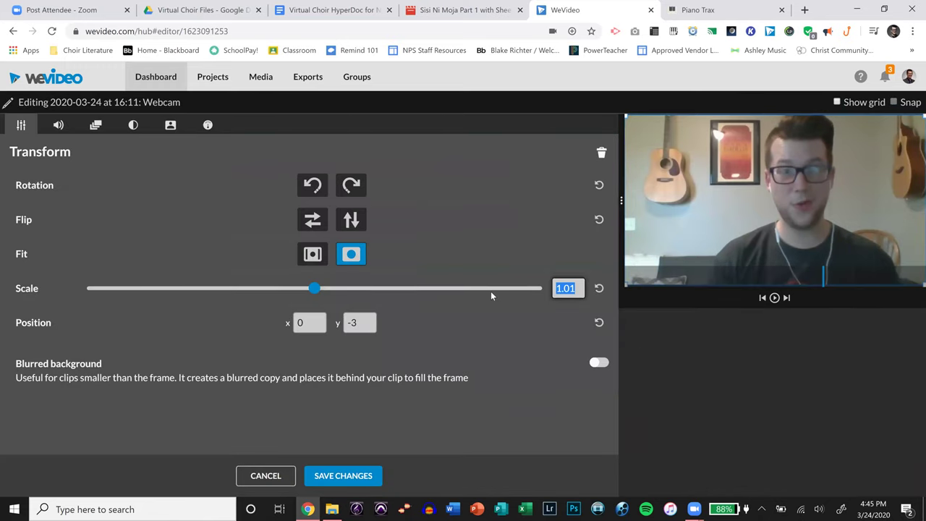
key("ctrl+v")
key("Return")
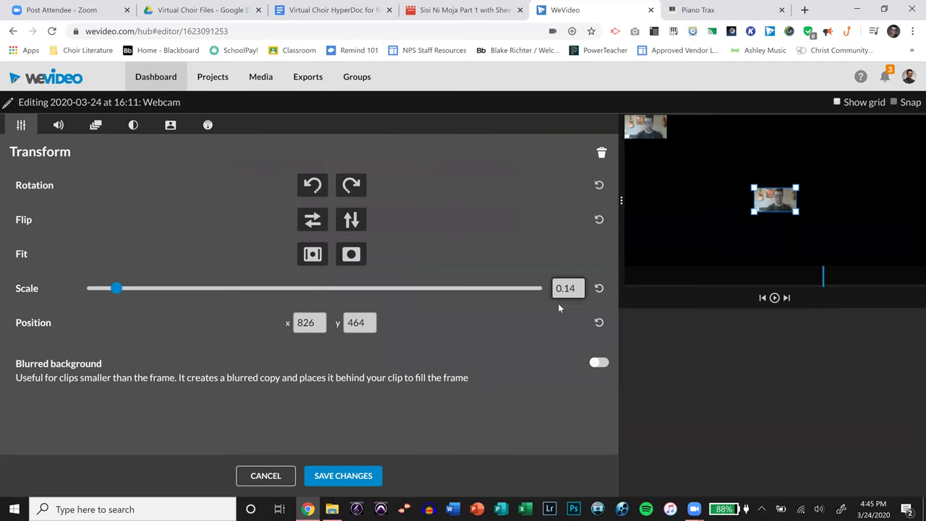
left_click(837, 102)
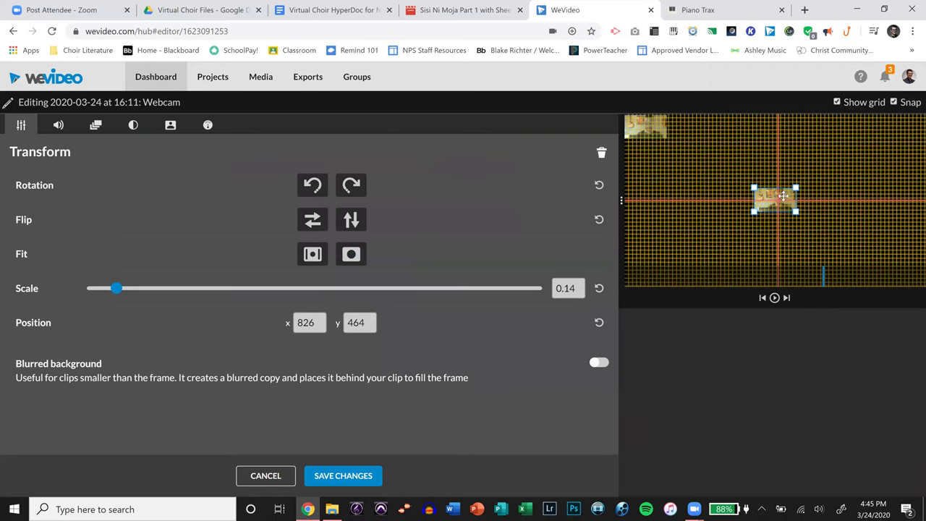
left_click_drag(782, 195, 682, 124)
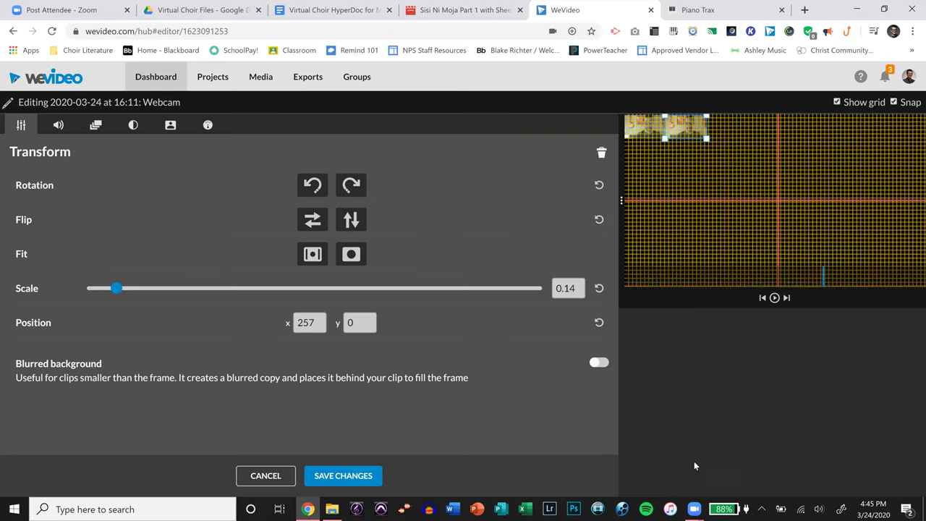
left_click(343, 476)
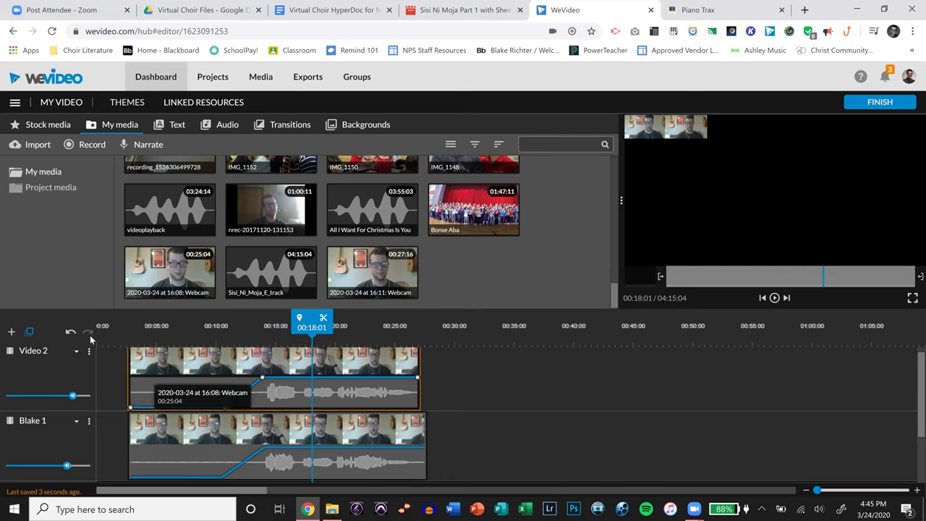
Add several new empty video tracks to the timeline after cancelling a first attempt.
left_click(11, 333)
left_click_drag(404, 327, 319, 328)
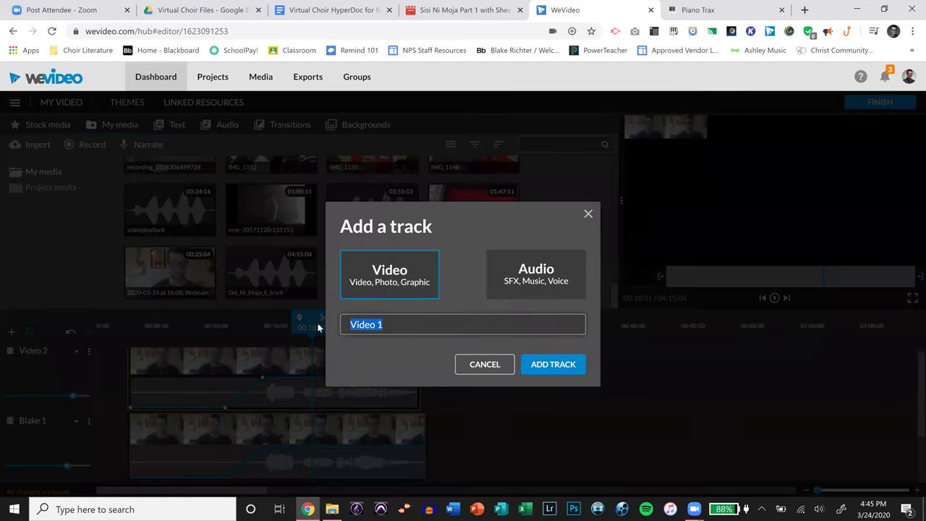
left_click(508, 365)
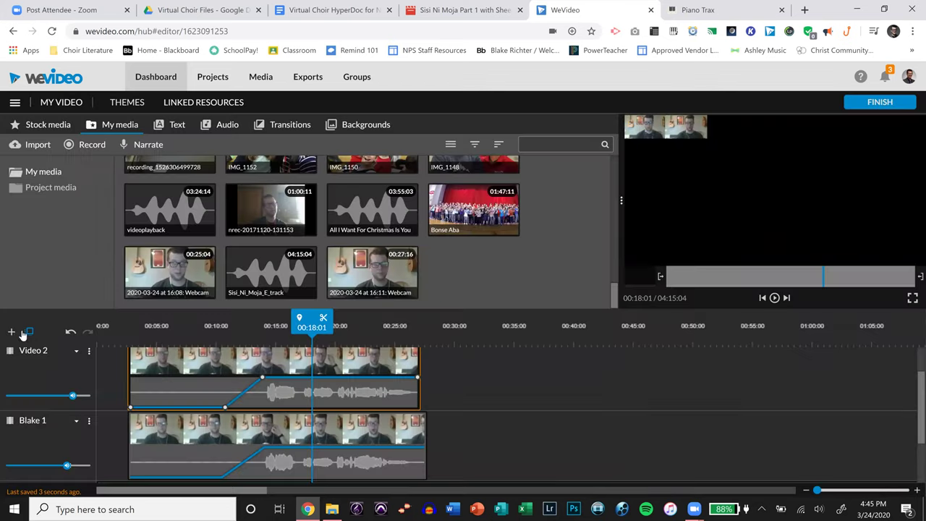
left_click(13, 333)
left_click(14, 335)
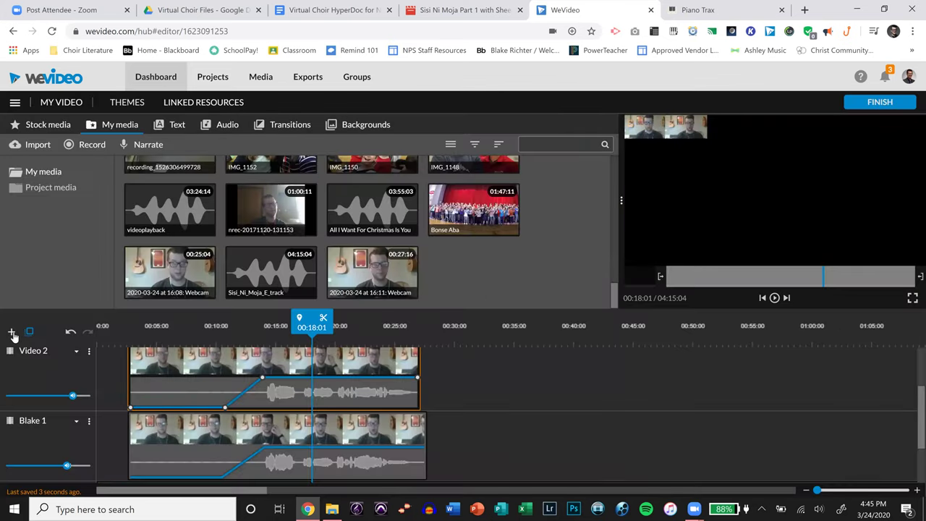
left_click(12, 334)
left_click(13, 334)
left_click(12, 334)
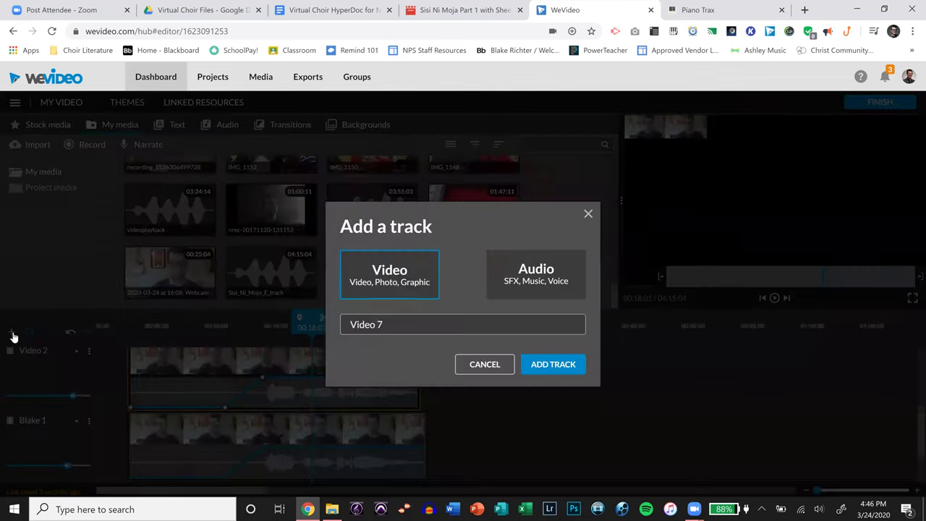
left_click(13, 334)
left_click(13, 334)
left_click(12, 334)
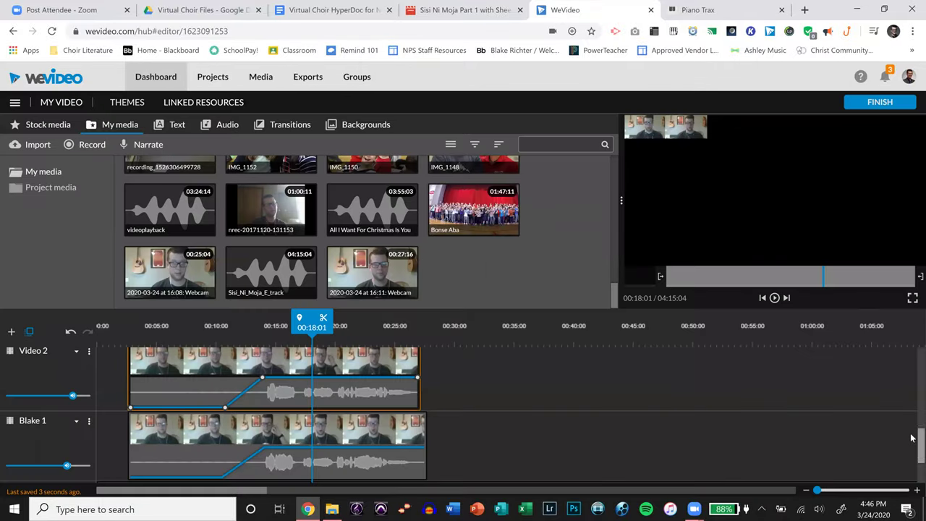
left_click_drag(912, 438, 912, 457)
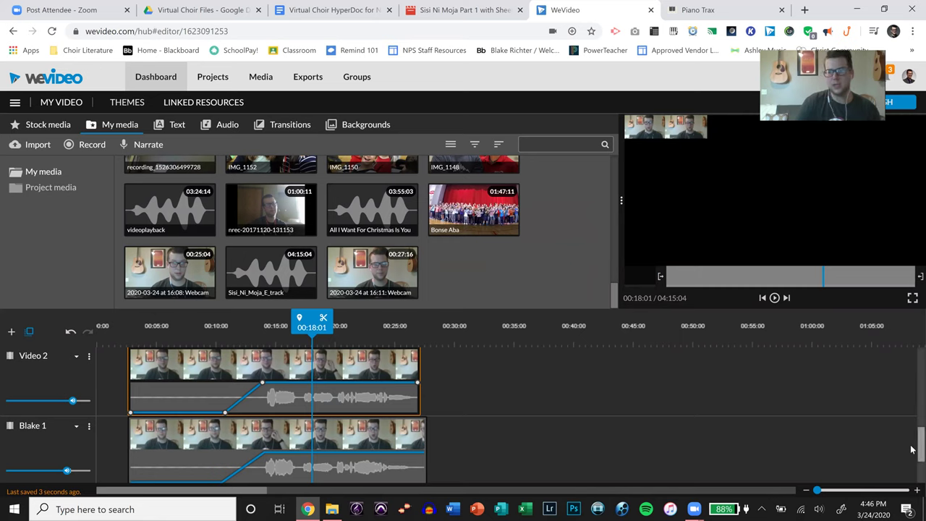
scroll(911, 398, "down", 2)
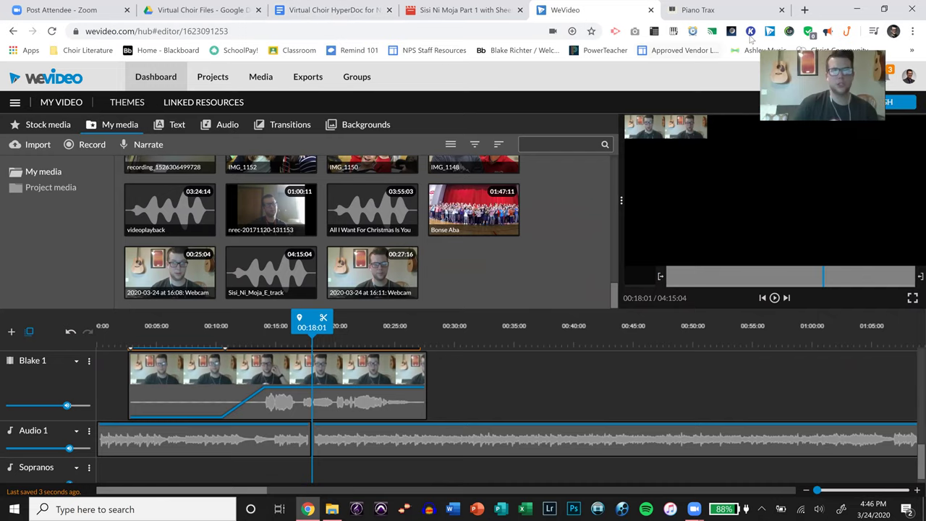
Switch to the Virtual Choir HyperDoc and scroll up to 'WELCOME TO VIRTUAL CHOIR!'.
key("ctrl+3")
scroll(434, 217, "up", 6)
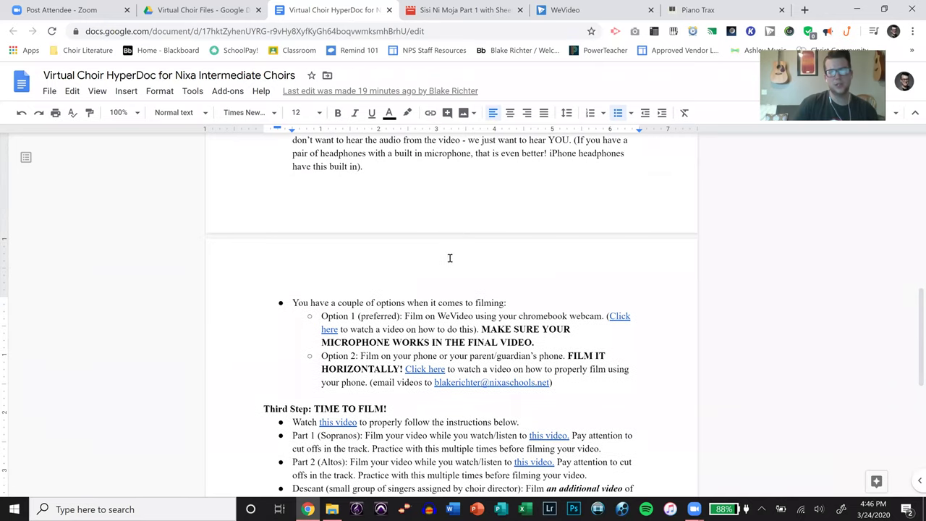
scroll(449, 259, "up", 5)
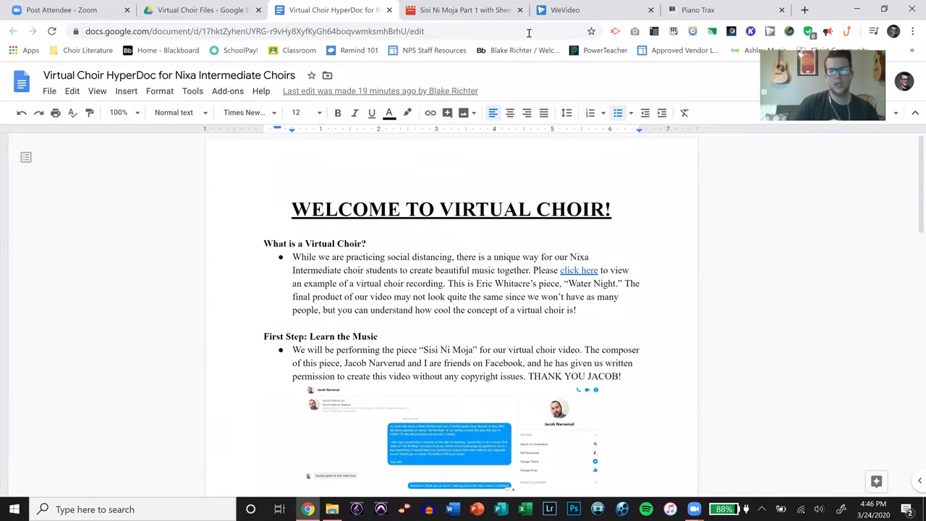